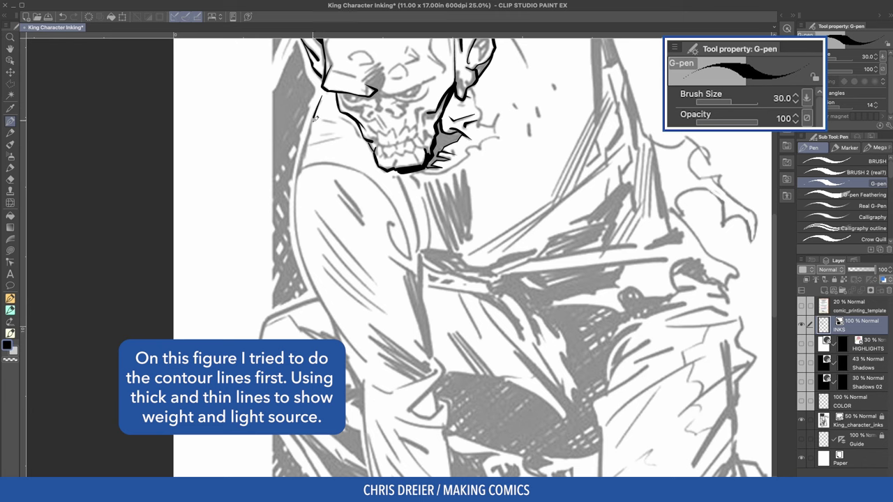
Ink the outer contour of the front arm from the neck down to the elbow crease using the G-pen at size 30
left_click_drag(316, 117, 300, 180)
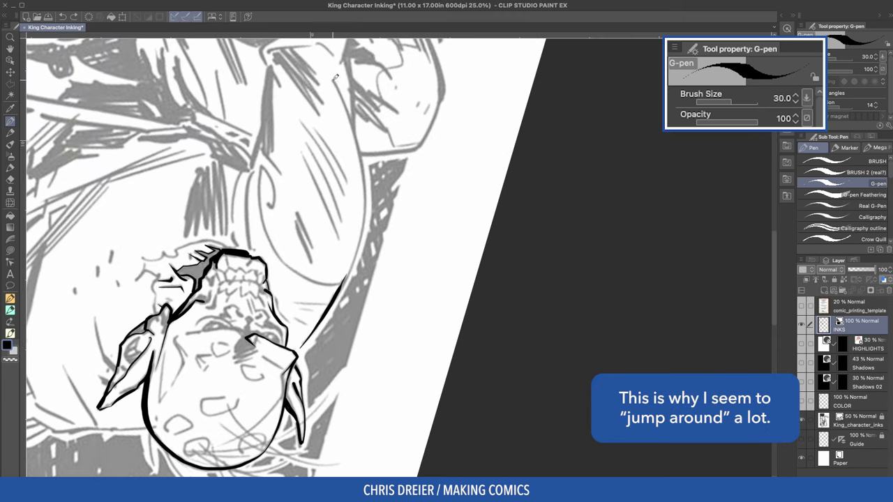
mouse_move(335, 79)
left_mouse_down()
mouse_move(359, 146)
mouse_move(344, 273)
left_mouse_up()
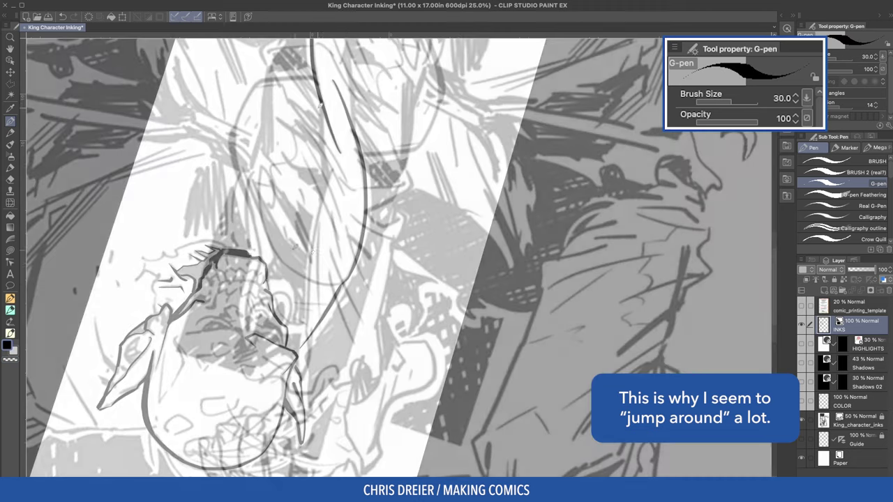
left_click_drag(319, 126, 326, 173)
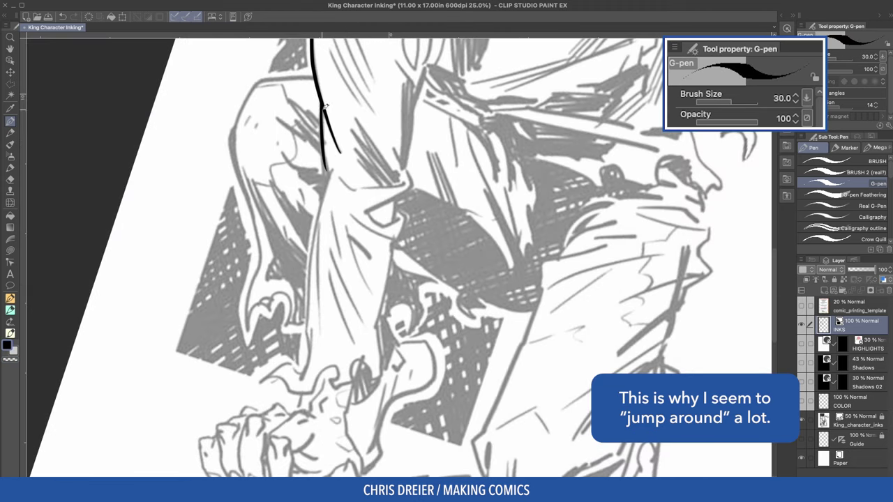
left_click_drag(323, 105, 339, 156)
Set the brush size to 40 and ink the front forearm's outer edge, the shadow shape inside the upper arm and the elbow fold
mouse_move(296, 203)
left_mouse_down()
mouse_move(261, 170)
mouse_move(387, 195)
left_mouse_up()
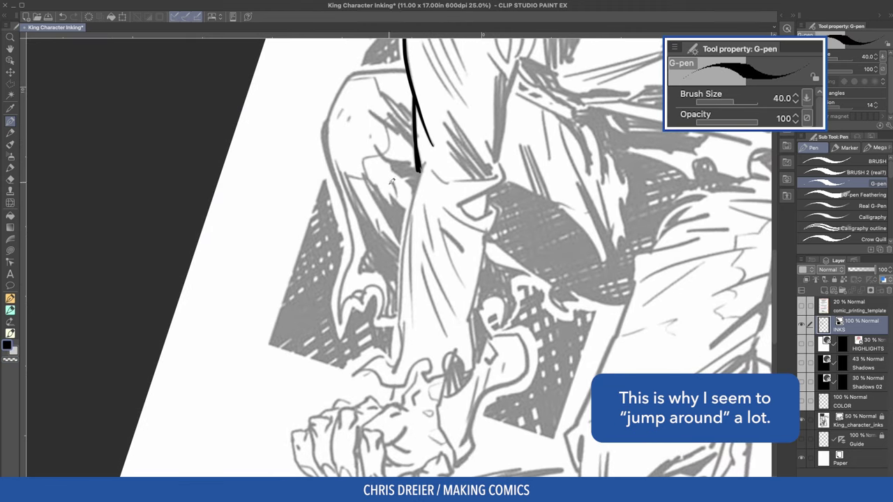
mouse_move(427, 157)
left_mouse_down()
mouse_move(410, 211)
mouse_move(401, 332)
left_mouse_up()
mouse_move(516, 77)
left_mouse_down()
mouse_move(454, 143)
mouse_move(436, 228)
mouse_move(434, 140)
left_mouse_up()
left_click_drag(447, 148, 420, 112)
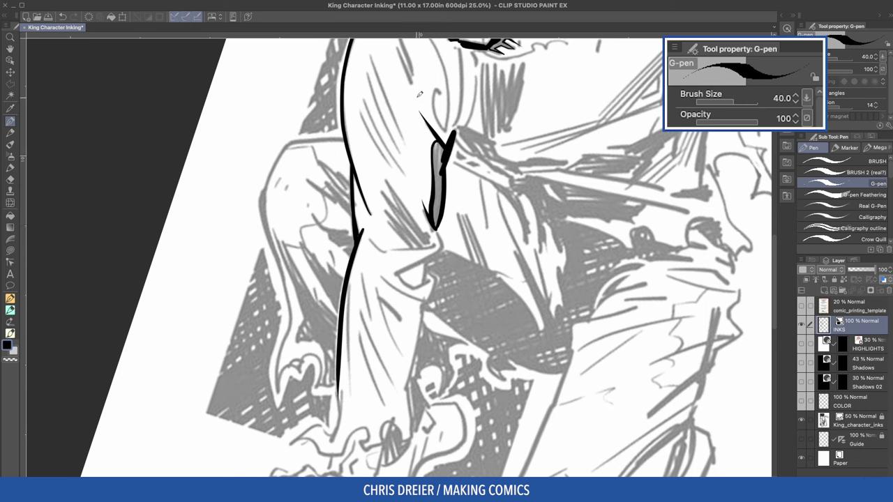
mouse_move(438, 225)
left_mouse_down()
mouse_move(441, 241)
mouse_move(394, 240)
left_mouse_up()
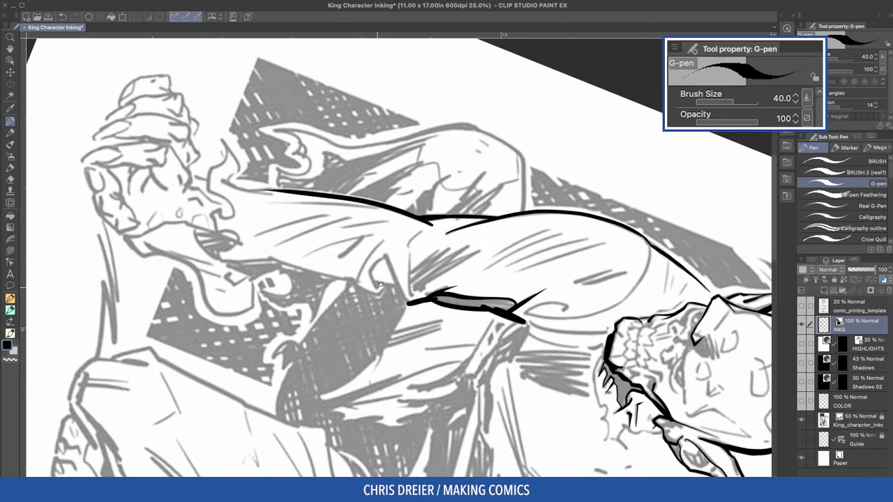
mouse_move(380, 284)
left_mouse_down()
mouse_move(379, 261)
mouse_move(395, 266)
mouse_move(408, 302)
mouse_move(417, 296)
mouse_move(413, 190)
left_mouse_up()
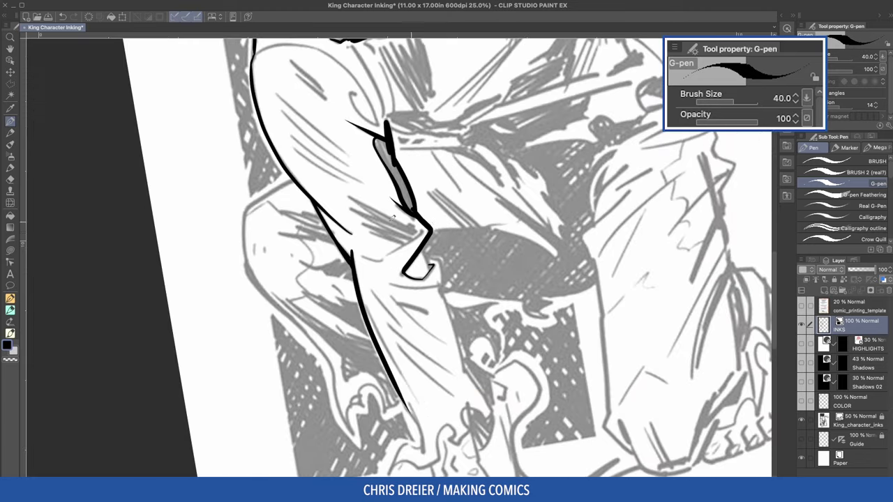
Ink the front forearm's inner edge and the torso's far side contour with a closed shadow shape at the armpit
mouse_move(391, 218)
left_mouse_down()
mouse_move(407, 167)
mouse_move(417, 191)
left_mouse_up()
mouse_move(358, 176)
left_mouse_down()
mouse_move(403, 194)
mouse_move(419, 173)
mouse_move(400, 134)
mouse_move(403, 217)
mouse_move(362, 251)
mouse_move(418, 174)
left_mouse_up()
mouse_move(443, 111)
left_mouse_down()
mouse_move(460, 216)
mouse_move(422, 154)
mouse_move(427, 182)
left_mouse_up()
mouse_move(419, 150)
left_mouse_down()
mouse_move(428, 170)
mouse_move(423, 253)
mouse_move(406, 235)
left_mouse_up()
left_click_drag(377, 90, 365, 219)
left_click_drag(377, 165, 361, 233)
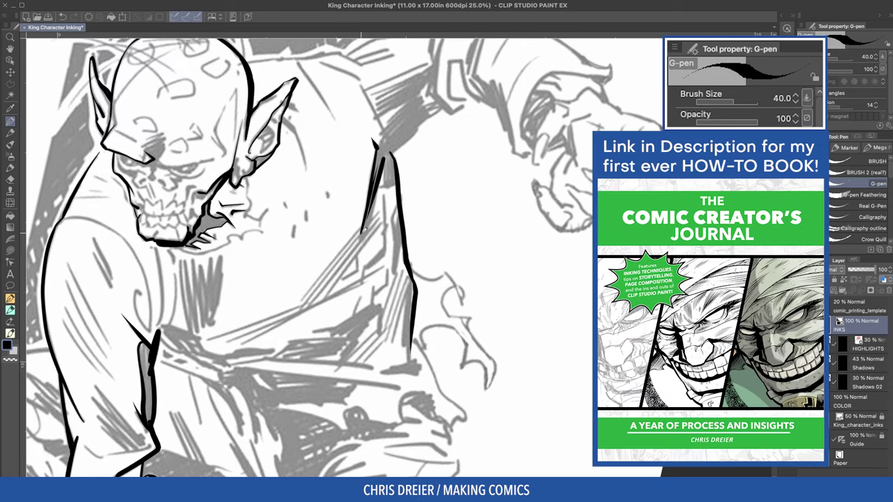
key("ctrl+z")
mouse_move(387, 150)
left_mouse_down()
mouse_move(360, 242)
mouse_move(391, 185)
left_mouse_up()
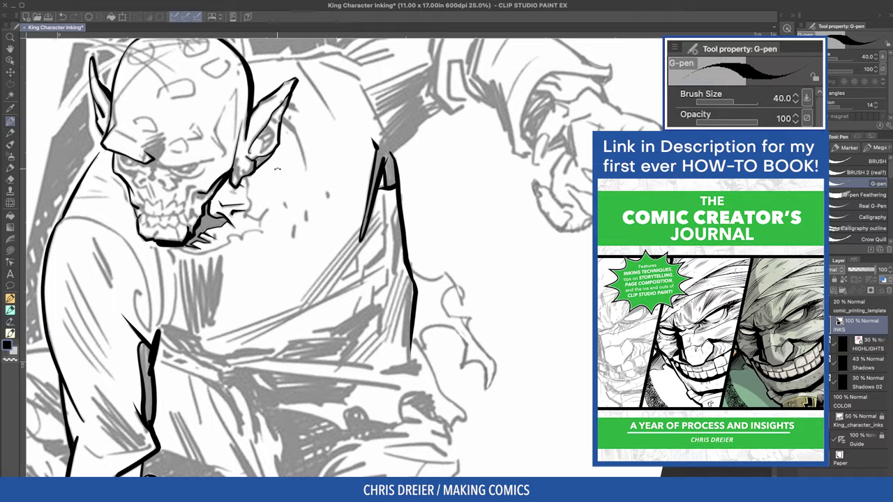
Ink the contours around the far arm's armpit and sleeve, redoing a misplaced stroke
scroll(277, 169, "down", 10)
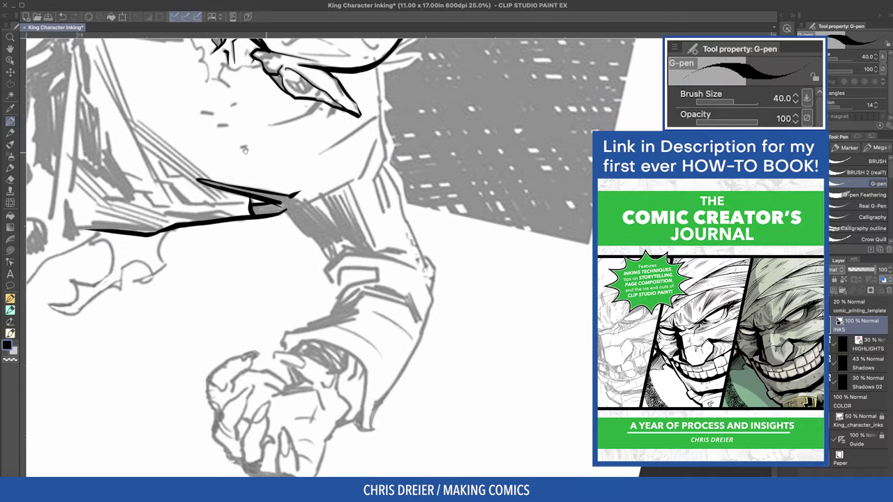
left_click_drag(244, 149, 306, 173)
mouse_move(307, 175)
left_mouse_down()
mouse_move(334, 230)
mouse_move(353, 233)
mouse_move(307, 195)
left_mouse_up()
left_click_drag(342, 172, 337, 249)
key("ctrl+z")
left_click_drag(351, 186, 309, 332)
Ink the front lower leg's thick and thin contours, including the knee folds, calf shadow shape and trouser hem
mouse_move(488, 121)
left_mouse_down()
mouse_move(477, 194)
mouse_move(457, 118)
mouse_move(423, 113)
left_mouse_up()
key("ctrl+z")
left_click_drag(398, 165, 392, 234)
left_click_drag(436, 194, 403, 260)
key("ctrl+z")
mouse_move(389, 198)
left_mouse_down()
mouse_move(355, 256)
mouse_move(332, 324)
left_mouse_up()
left_click_drag(361, 233, 342, 314)
mouse_move(354, 262)
left_mouse_down()
mouse_move(352, 298)
mouse_move(333, 321)
left_mouse_up()
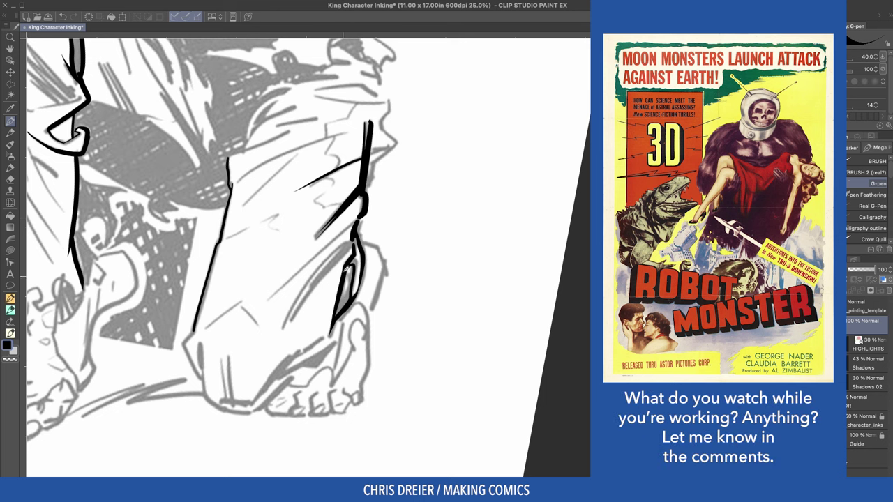
mouse_move(428, 124)
left_mouse_down()
mouse_move(417, 159)
mouse_move(419, 223)
left_mouse_up()
mouse_move(423, 164)
left_mouse_down()
mouse_move(417, 198)
mouse_move(417, 180)
left_mouse_up()
mouse_move(439, 120)
left_mouse_down()
mouse_move(419, 188)
mouse_move(428, 224)
mouse_move(396, 251)
mouse_move(444, 282)
left_mouse_up()
Ink the fold at the front elbow and the contours of the dark gap between the forearm and the thigh
key("ctrl+shift+h")
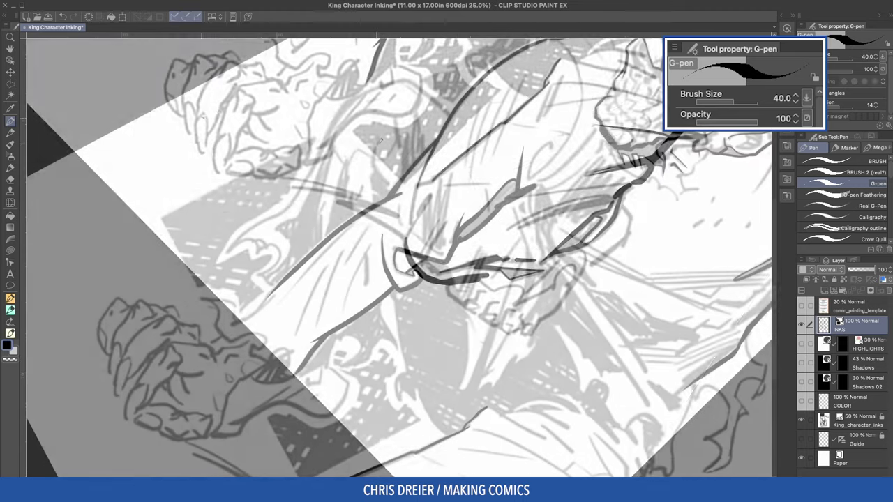
left_click_drag(381, 169, 372, 204)
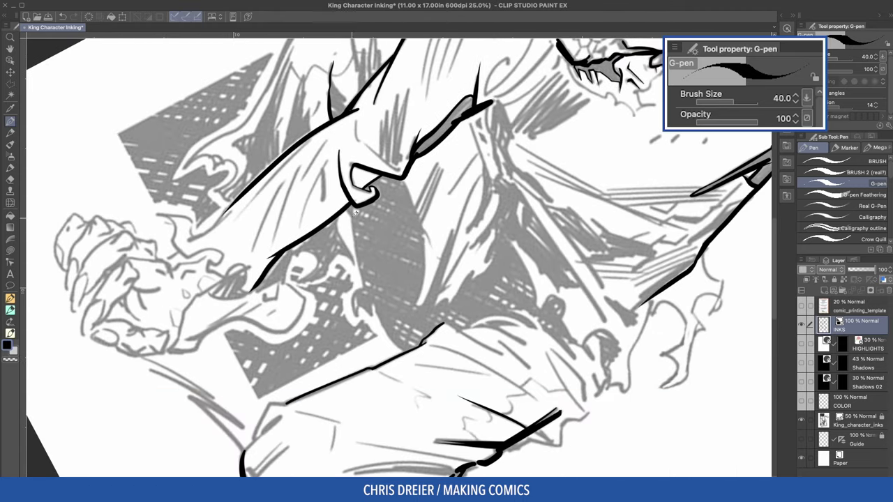
mouse_move(355, 213)
left_mouse_down()
mouse_move(361, 302)
mouse_move(377, 299)
mouse_move(405, 352)
left_mouse_up()
mouse_move(408, 177)
left_mouse_down()
mouse_move(425, 237)
mouse_move(415, 294)
left_mouse_up()
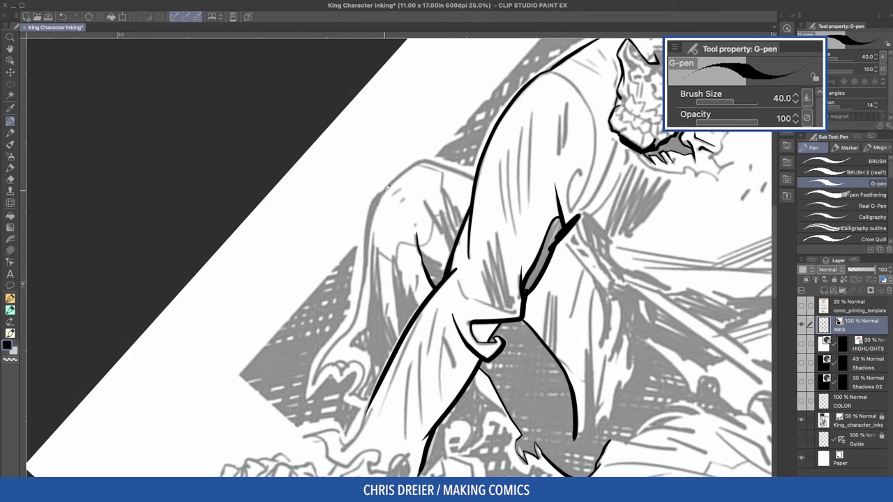
Ink the outer contour of the rear bent leg from the knee down to its torn hem, undoing unwanted strokes
mouse_move(385, 188)
left_mouse_down()
mouse_move(351, 328)
mouse_move(359, 300)
mouse_move(314, 384)
left_mouse_up()
key("ctrl+z")
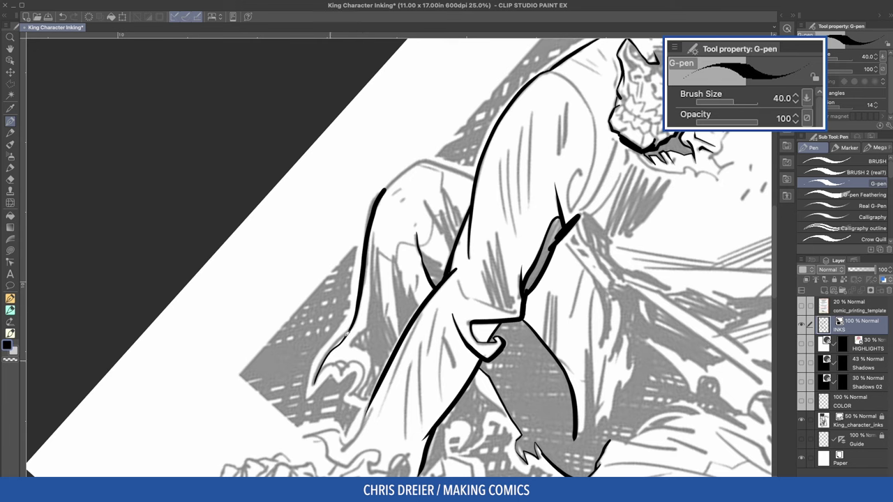
left_click_drag(402, 339, 393, 253)
key("ctrl+z")
Reduce the brush size to 20 and ink the corner and upper edge of the rear knee up to the arm
key("minus")
key("minus")
key("bracketleft")
key("bracketleft")
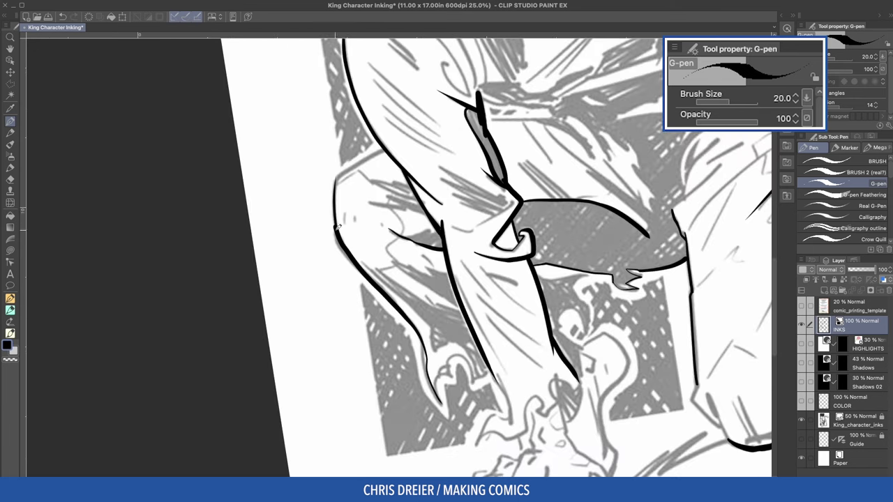
key("asciicircum")
key("asciicircum")
key("asciicircum")
key("asciicircum")
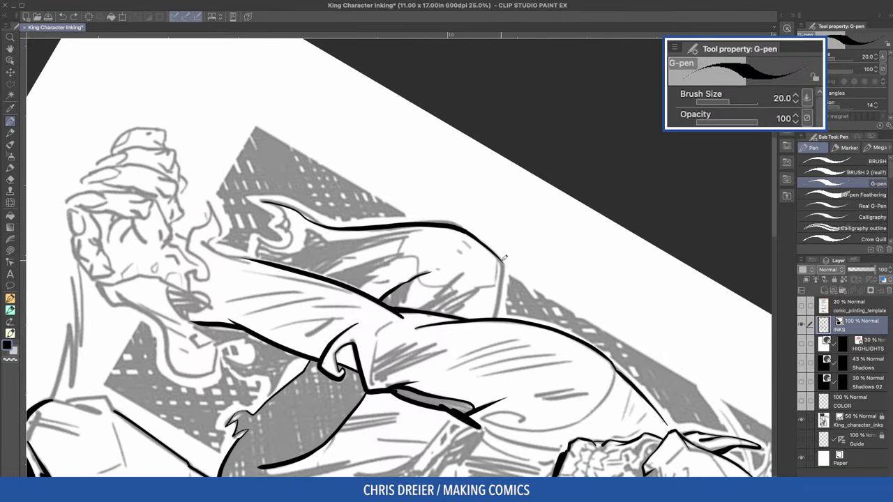
left_click_drag(504, 258, 497, 318)
key("ctrl+z")
key("ctrl+z")
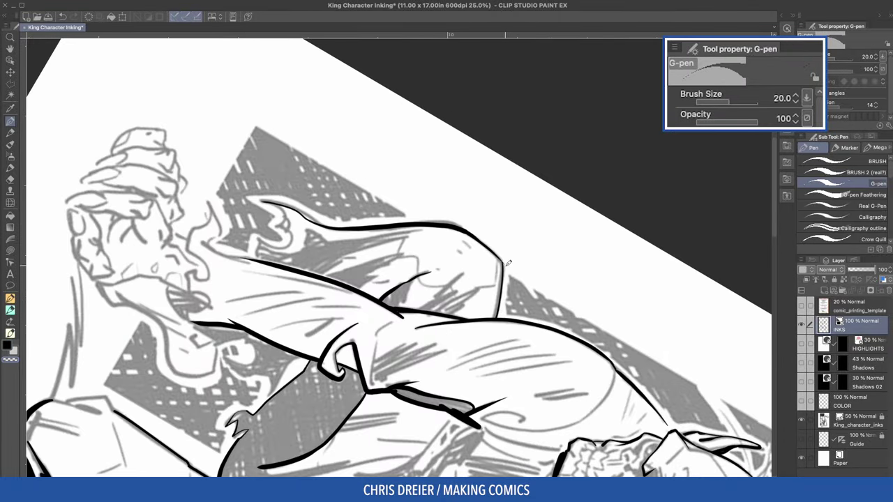
Ink the far shoulder and upper arm contours behind the head, undoing the last unwanted stroke
key("asciicircum")
key("asciicircum")
key("asciicircum")
key("asciicircum")
left_click_drag(417, 145, 384, 344)
mouse_move(364, 103)
left_mouse_down()
mouse_move(356, 130)
mouse_move(374, 117)
mouse_move(392, 239)
left_mouse_up()
key("ctrl+z")
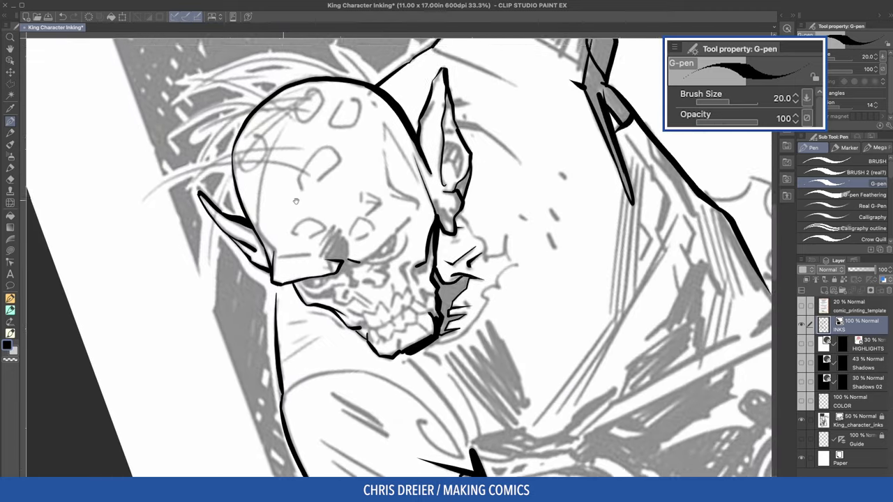
Ink the brow line, both eyes and the mark between the brows, and fill these shapes with black
mouse_move(442, 166)
left_mouse_down()
mouse_move(428, 235)
mouse_move(398, 224)
mouse_move(431, 258)
mouse_move(414, 258)
left_mouse_up()
left_click_drag(444, 194, 434, 234)
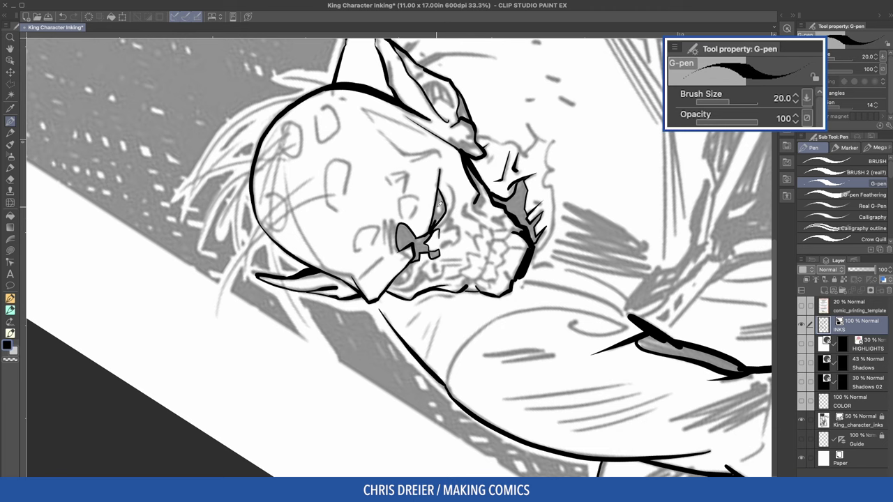
key("ctrl+shift+r")
key("g")
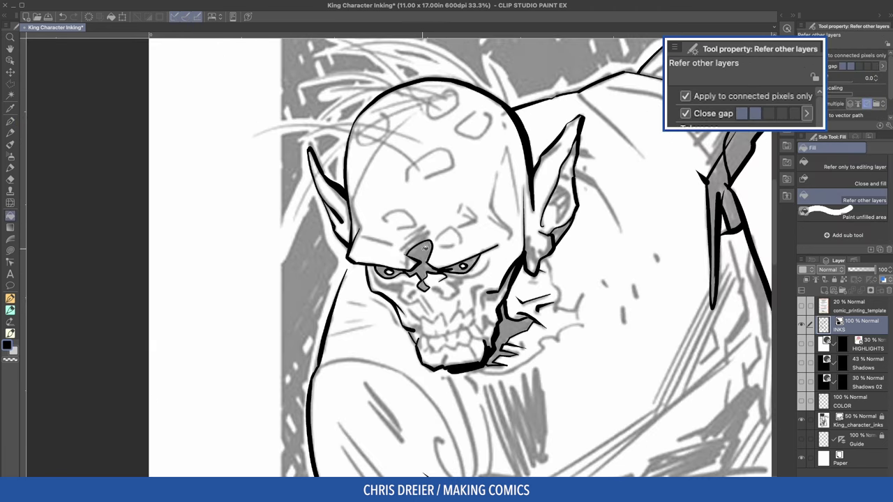
left_click(421, 252)
left_click(464, 267)
left_click(388, 272)
Ink the nose cavity and cheek shadow shapes on the skull face and fill the nose shadow with black
key("p")
left_click_drag(447, 230, 390, 150)
mouse_move(437, 190)
left_mouse_down()
mouse_move(419, 202)
mouse_move(422, 237)
left_mouse_up()
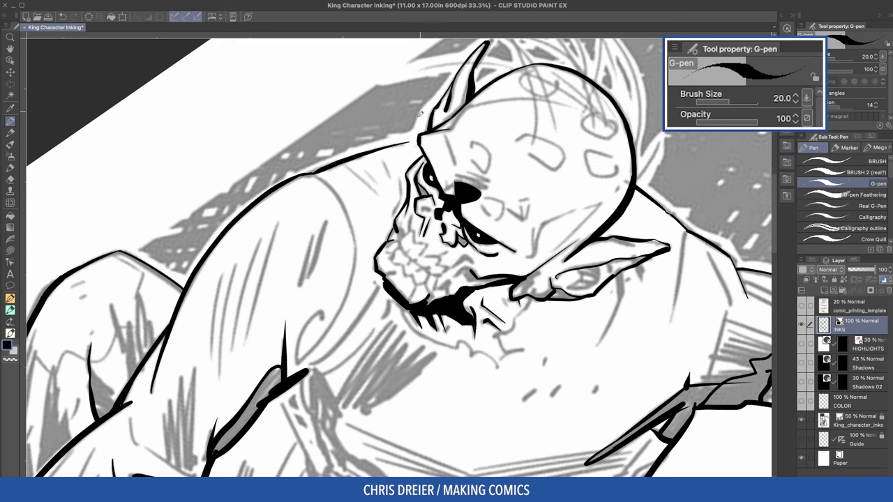
key("g")
left_click(430, 208)
Set the G-pen to size 17 and ink the upper and lower rows of teeth
key("p")
key("minus")
key("minus")
key("minus")
key("minus")
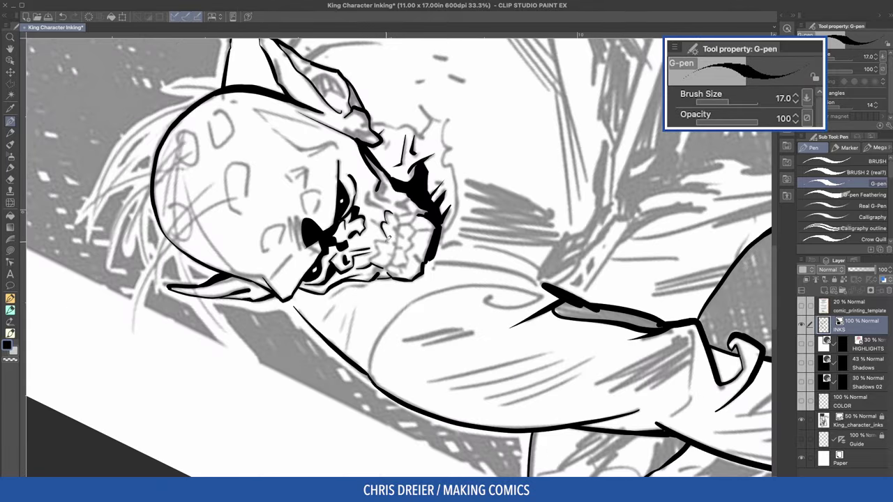
left_click_drag(388, 237, 371, 261)
left_click_drag(412, 234, 404, 253)
left_click_drag(410, 248, 393, 261)
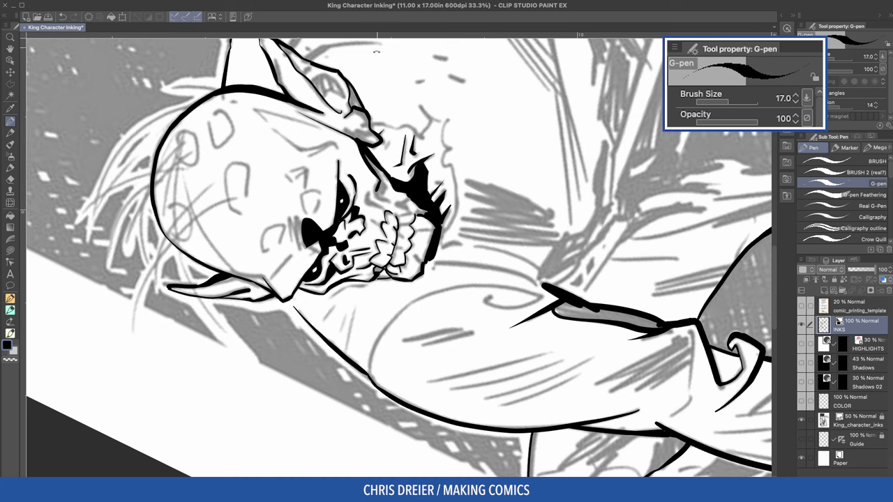
Ink the remaining cheek and jaw lines around the teeth of the skull face
key("minus")
key("minus")
key("minus")
key("minus")
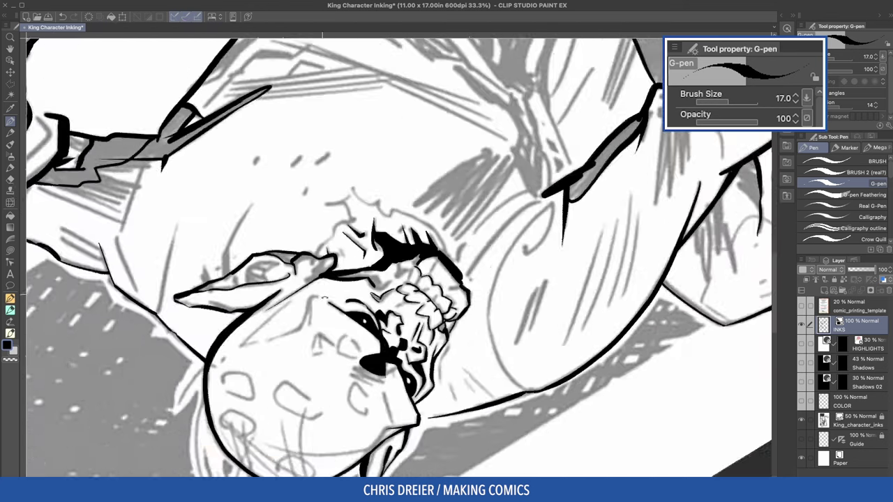
key("minus")
key("at")
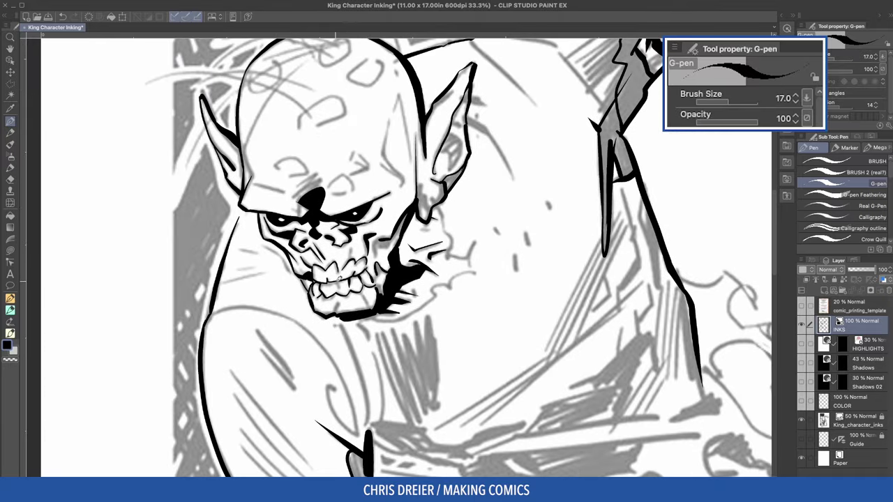
Reduce the brush size to 15 and hatch the shadow above the black mark between the brows
key("asciicircum")
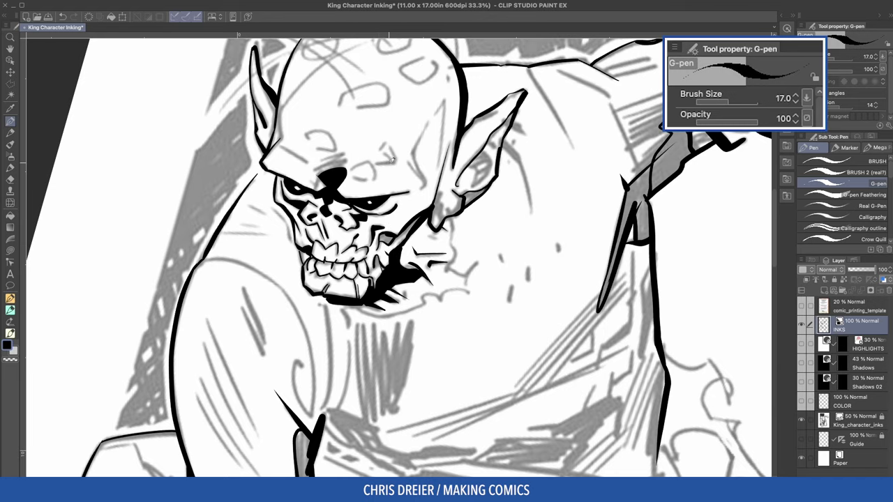
key("asciicircum")
left_click_drag(497, 238, 493, 279)
key("asciicircum")
key("asciicircum")
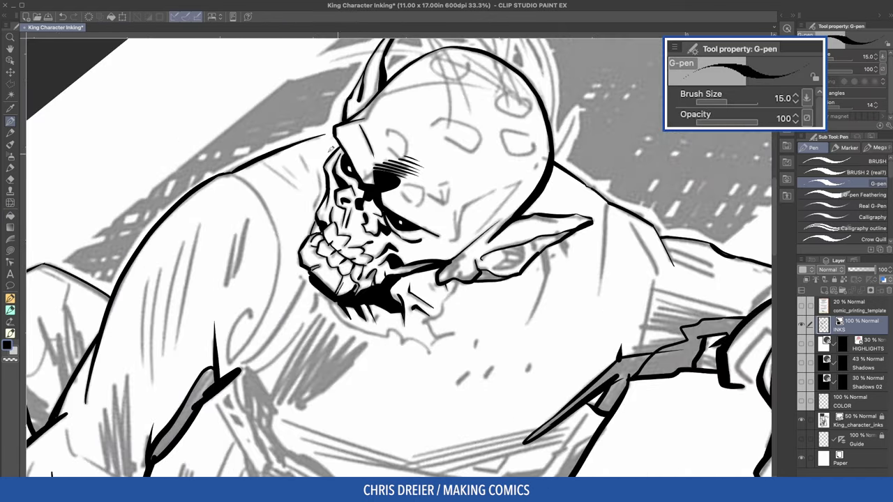
Ink the outer end of the brow ridge and the angular temple line beside the large ear
key("asciicircum")
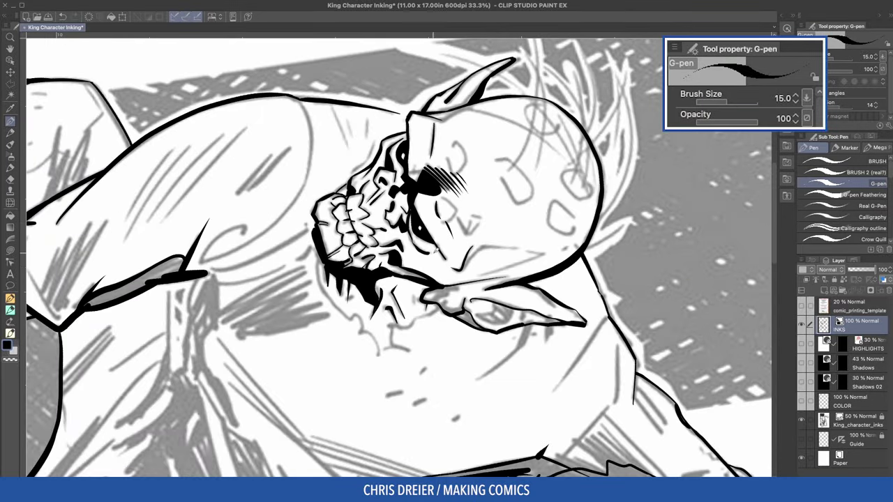
key("asciicircum")
key("asciicircum")
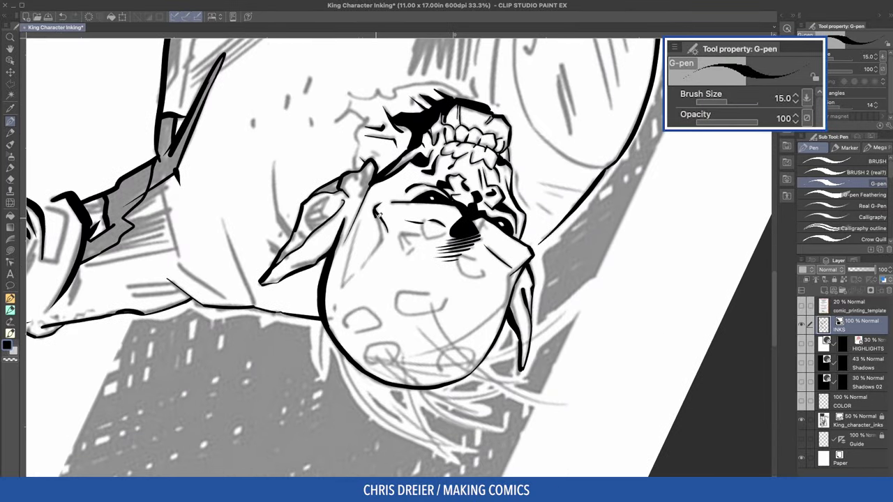
mouse_move(376, 213)
left_mouse_down()
mouse_move(361, 267)
mouse_move(342, 284)
left_mouse_up()
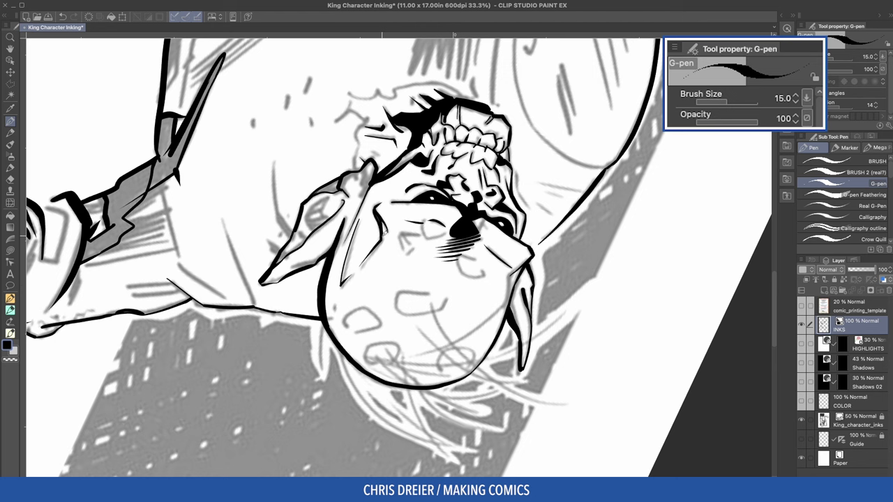
Ink the spots on the bald head with small shading hatches and add hatching inside the large ear
key("asciicircum")
key("asciicircum")
mouse_move(377, 62)
left_mouse_down()
mouse_move(410, 82)
mouse_move(427, 112)
left_mouse_up()
mouse_move(312, 84)
left_mouse_down()
mouse_move(297, 105)
mouse_move(321, 88)
left_mouse_up()
mouse_move(349, 152)
left_mouse_down()
mouse_move(342, 138)
mouse_move(386, 128)
mouse_move(351, 152)
left_mouse_up()
mouse_move(318, 186)
left_mouse_down()
mouse_move(349, 187)
mouse_move(322, 201)
mouse_move(399, 202)
mouse_move(383, 215)
left_mouse_up()
left_click_drag(391, 197, 410, 186)
key("minus")
key("minus")
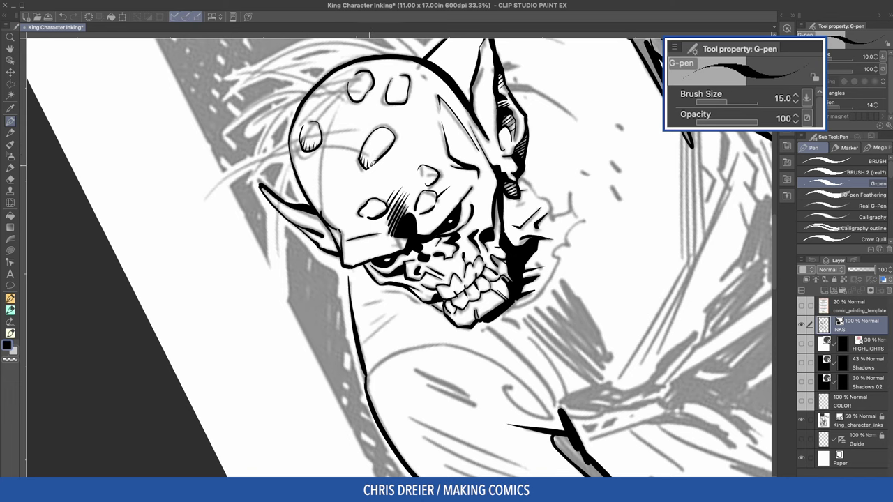
Set the brush size to 20 and ink the short lines running down the coat edge below the armpit
key("bracketleft")
key("bracketleft")
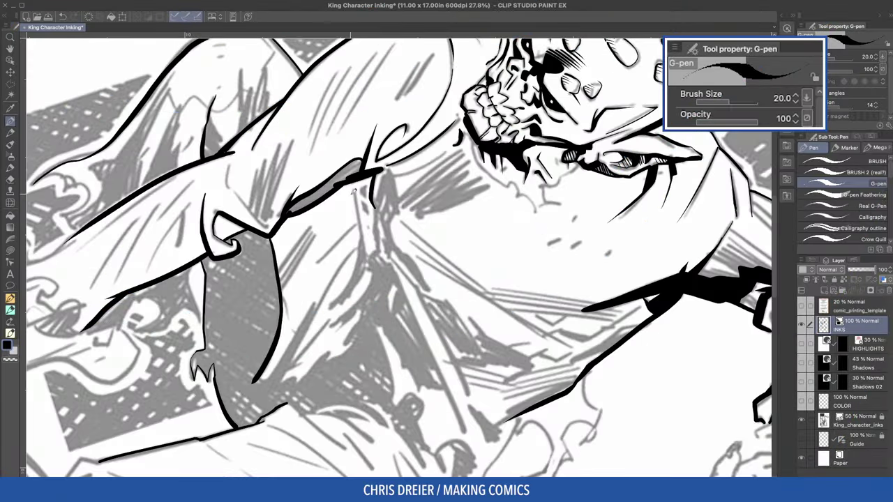
left_click_drag(355, 184, 361, 243)
key("asciicircum")
key("asciicircum")
key("asciicircum")
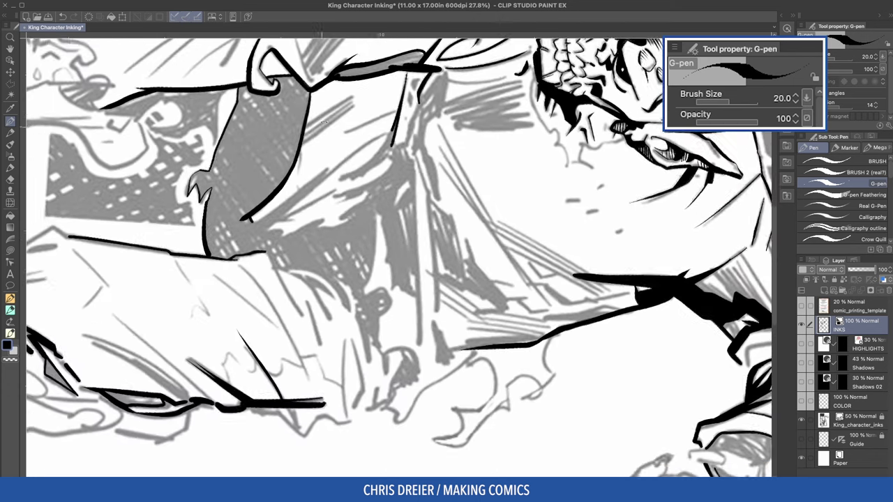
left_click_drag(415, 148, 440, 201)
key("ctrl+z")
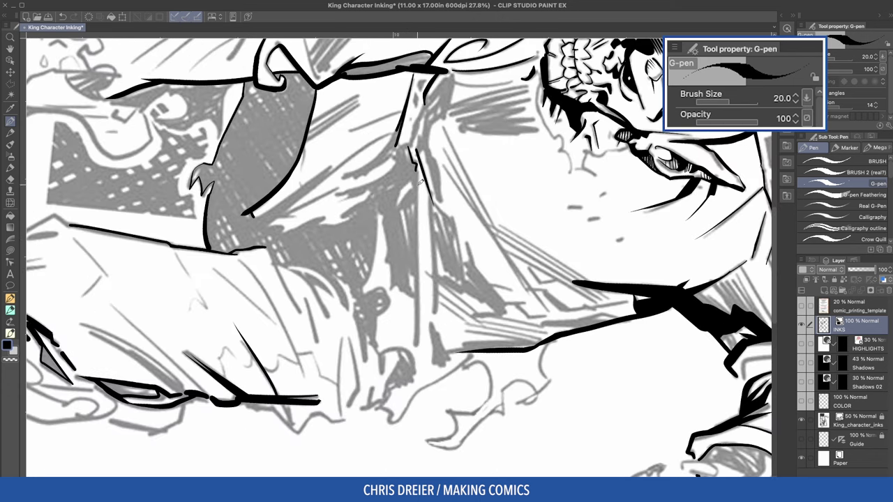
Increase the brush size to 25 and ink the two long lines of the narrow band hanging below the armpit
key("bracketright")
left_click_drag(415, 162, 417, 336)
key("ctrl+minus")
left_click_drag(426, 177, 431, 300)
key("ctrl+z")
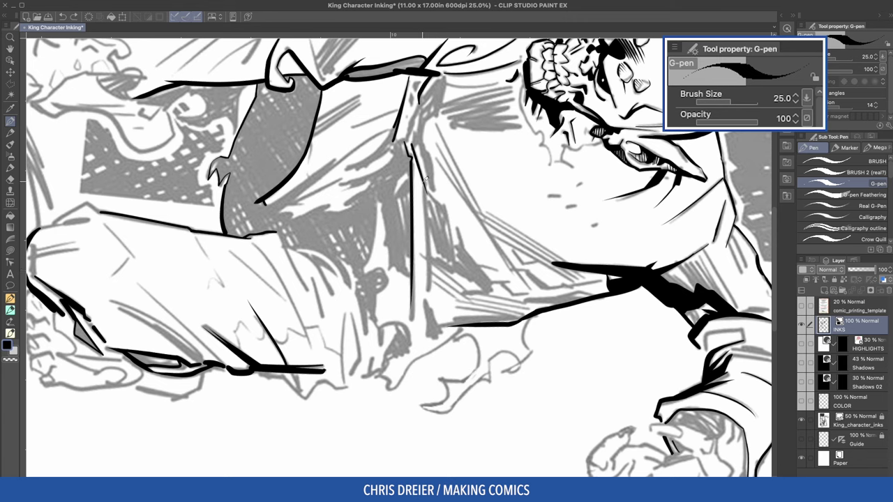
key("ctrl+z")
left_click_drag(425, 179, 428, 298)
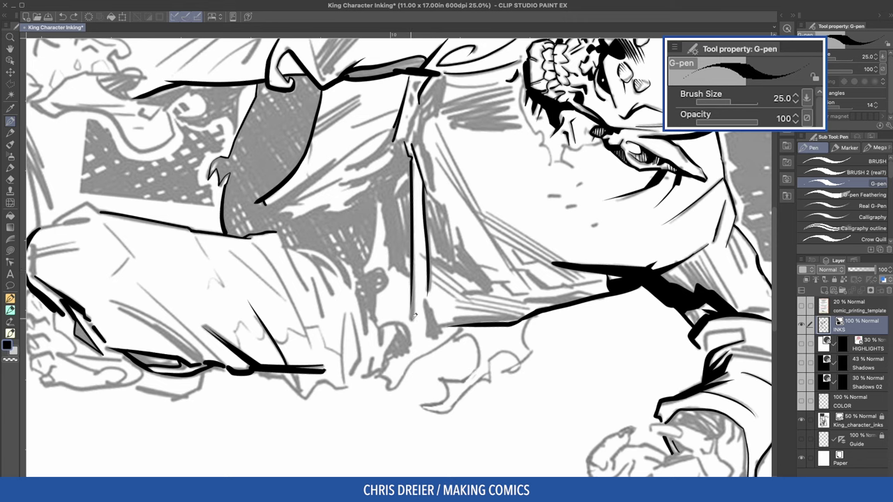
Ink the curved fold under the arm and the broken, angular outline of the shadow between the armpit and the band
left_click_drag(402, 75, 309, 79)
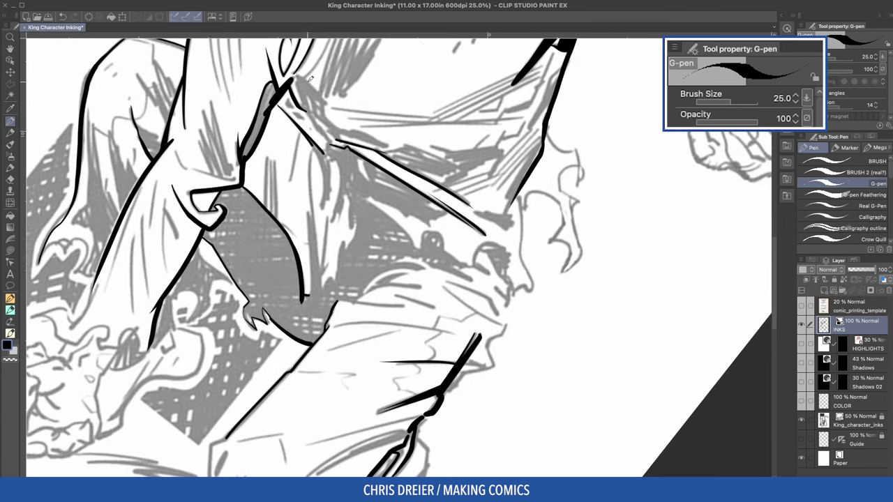
mouse_move(313, 141)
left_mouse_down()
mouse_move(327, 180)
mouse_move(324, 208)
mouse_move(333, 185)
left_mouse_up()
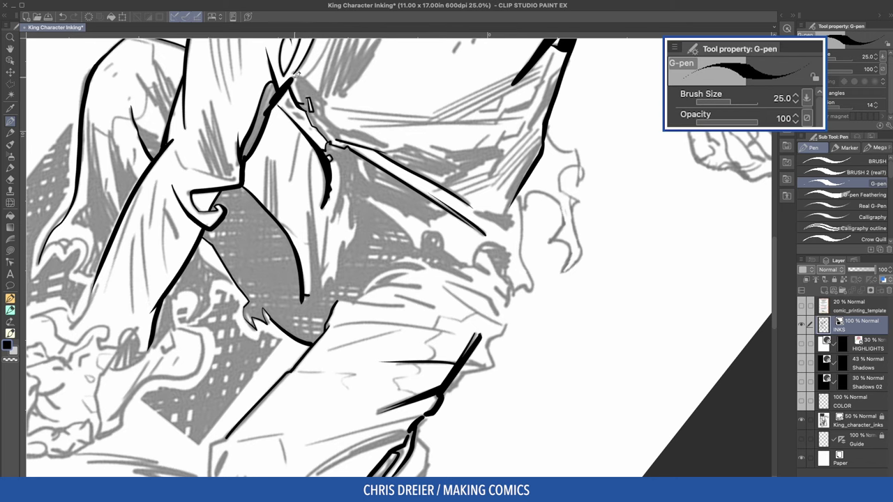
left_click_drag(296, 73, 305, 101)
left_click_drag(299, 7, 307, 166)
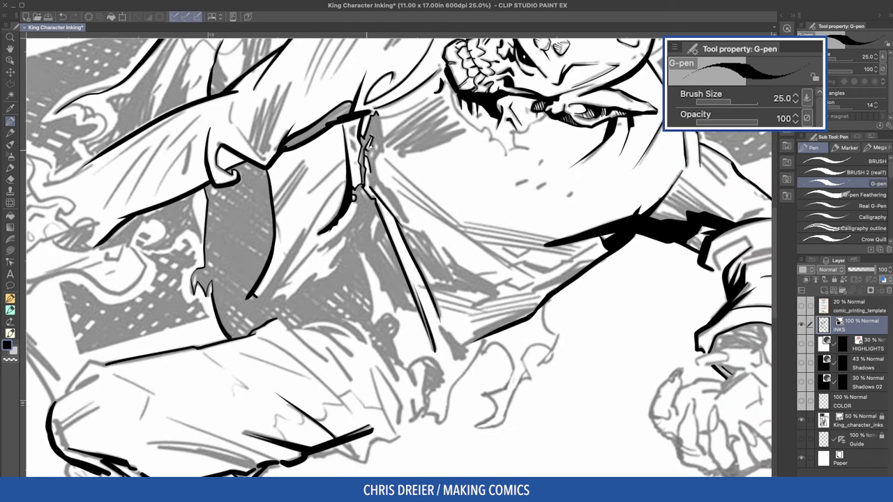
left_click_drag(367, 146, 372, 184)
left_click_drag(379, 111, 384, 178)
left_click_drag(384, 147, 317, 187)
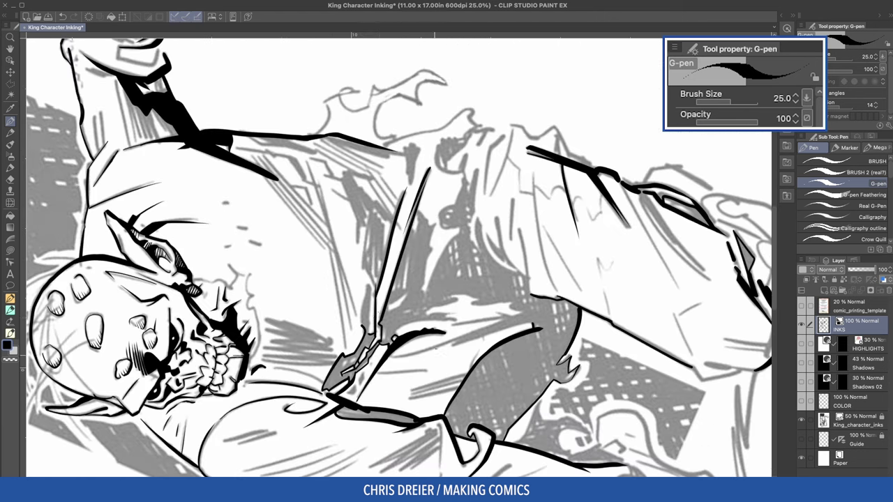
Close the shadow outline along the band's upper end, then fill it and the gap under the sleeve with black
left_click_drag(376, 287, 365, 346)
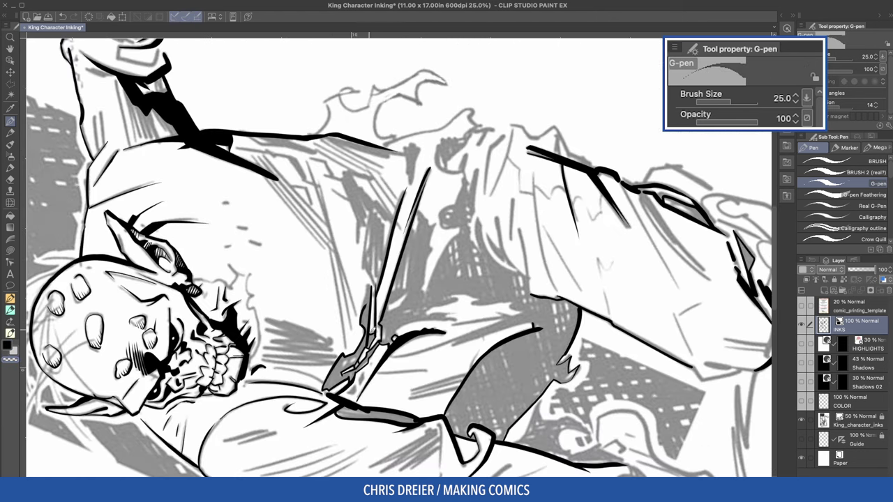
left_click_drag(281, 238, 284, 226)
left_click_drag(381, 192, 368, 299)
key("ctrl+z")
key("g")
left_click(373, 305)
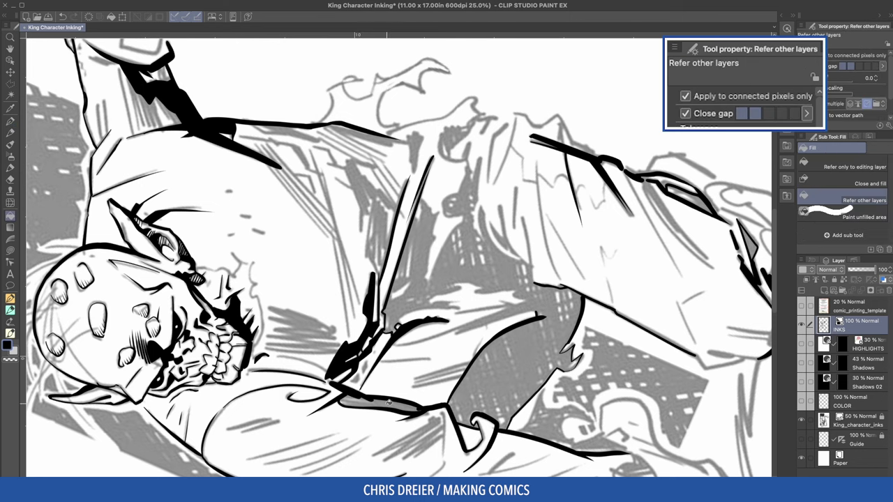
left_click(387, 402)
Ink the jagged torn edge of the cloth flap hanging beneath the arm with the G-pen
key("p")
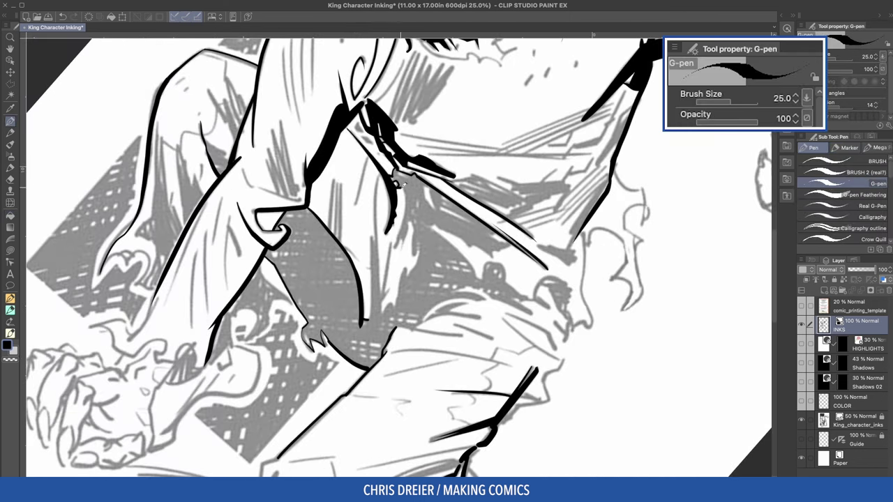
mouse_move(403, 183)
left_mouse_down()
mouse_move(400, 243)
mouse_move(423, 248)
mouse_move(397, 300)
mouse_move(372, 321)
left_mouse_up()
left_click_drag(380, 270, 373, 318)
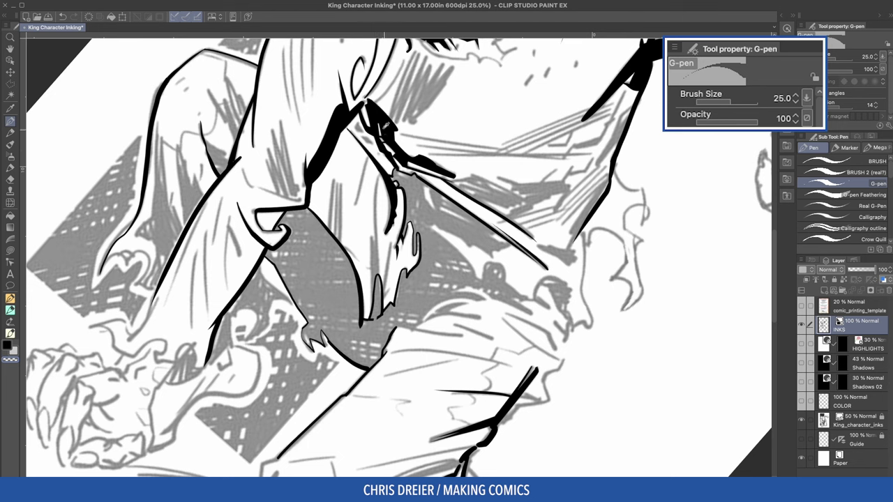
key("p")
scroll(386, 126, "up", 1)
Ink the torn cloth strip with its ragged holes and curled lower edge beside the long band
left_click_drag(361, 160, 395, 288)
mouse_move(378, 176)
left_mouse_down()
mouse_move(394, 224)
mouse_move(419, 248)
mouse_move(433, 243)
mouse_move(427, 220)
mouse_move(438, 222)
mouse_move(413, 291)
mouse_move(422, 296)
left_mouse_up()
scroll(426, 220, "down", 5)
key("bracketright")
key("bracketright")
key("e")
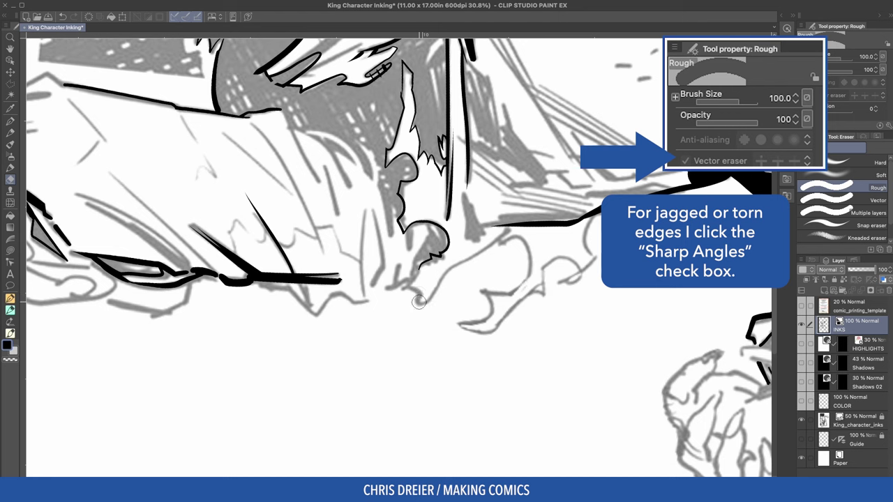
key("p")
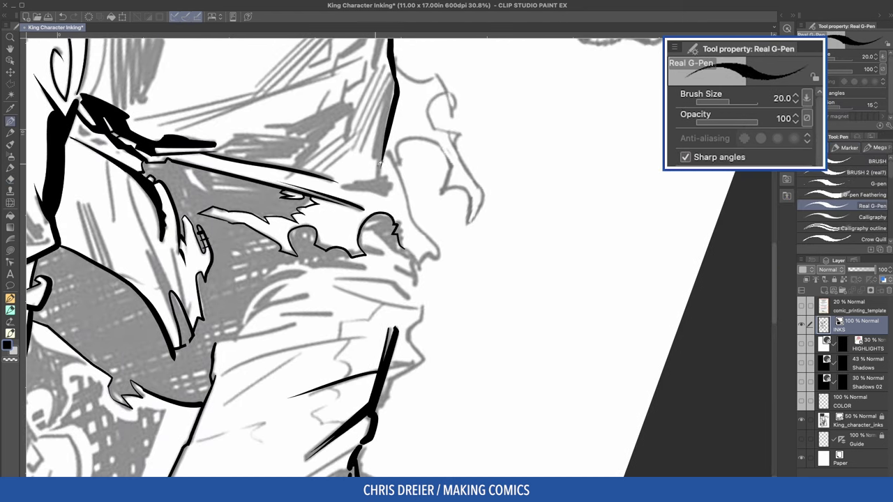
Ink the tattered coat hem beyond the band using the Real G-Pen at size 20 with Sharp angles enabled
left_click_drag(381, 163, 380, 180)
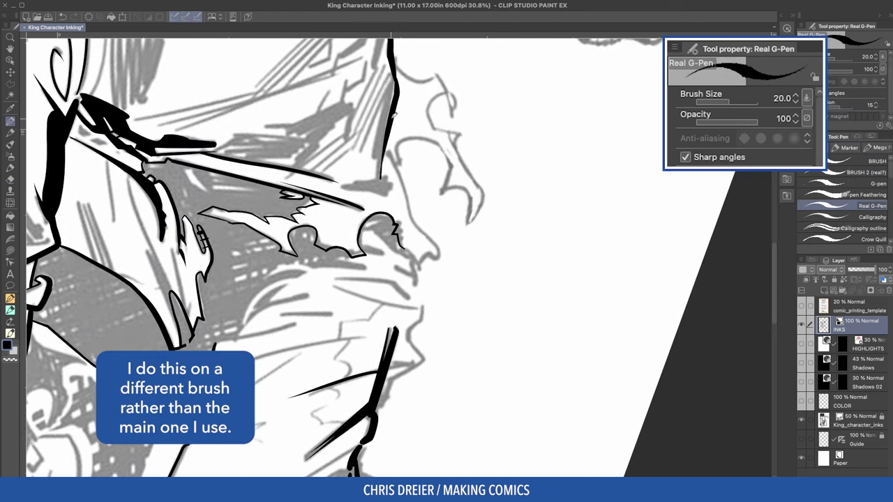
mouse_move(402, 69)
left_mouse_down()
mouse_move(454, 106)
mouse_move(445, 92)
mouse_move(436, 128)
mouse_move(459, 133)
mouse_move(469, 163)
mouse_move(466, 227)
left_mouse_up()
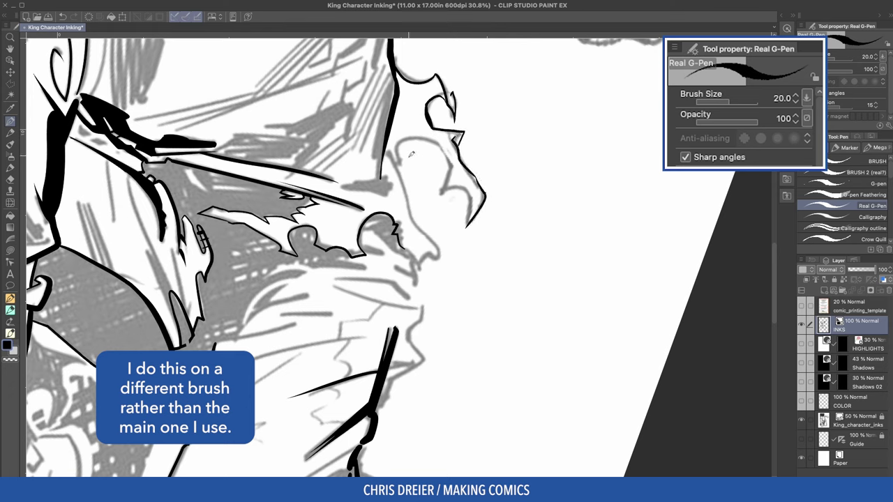
mouse_move(401, 174)
left_mouse_down()
mouse_move(425, 136)
mouse_move(469, 199)
mouse_move(465, 236)
left_mouse_up()
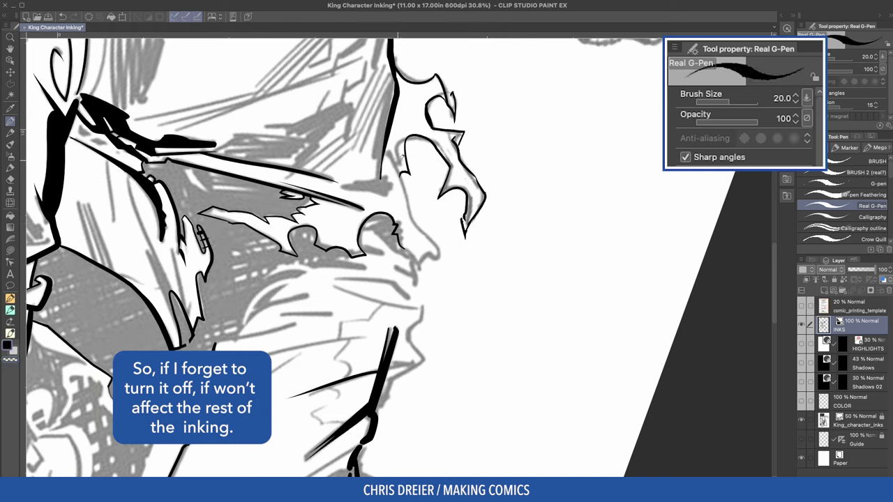
mouse_move(392, 149)
left_mouse_down()
mouse_move(440, 273)
mouse_move(413, 271)
left_mouse_up()
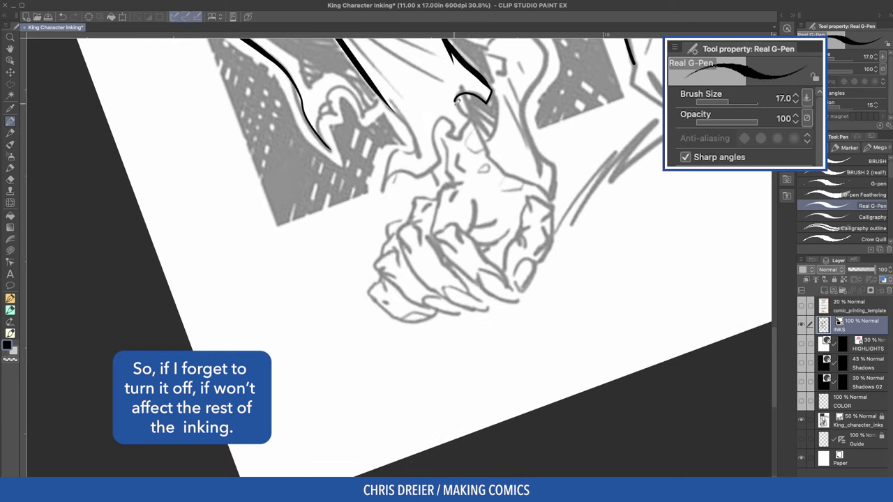
Ink the ragged sleeve cuff above the hand and the torn, pointed end of the drape beside it at brush size 17
mouse_move(478, 99)
left_mouse_down()
mouse_move(446, 142)
mouse_move(385, 181)
mouse_move(418, 142)
left_mouse_up()
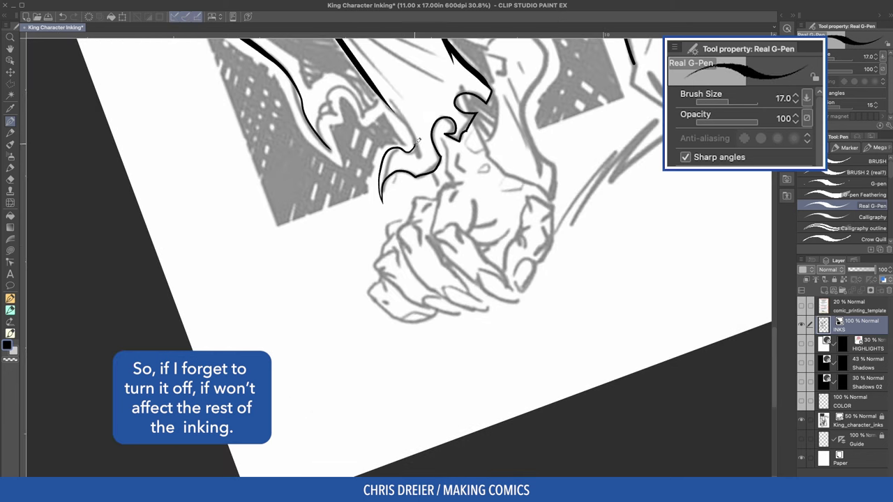
mouse_move(383, 201)
left_mouse_down()
mouse_move(440, 166)
mouse_move(455, 114)
left_mouse_up()
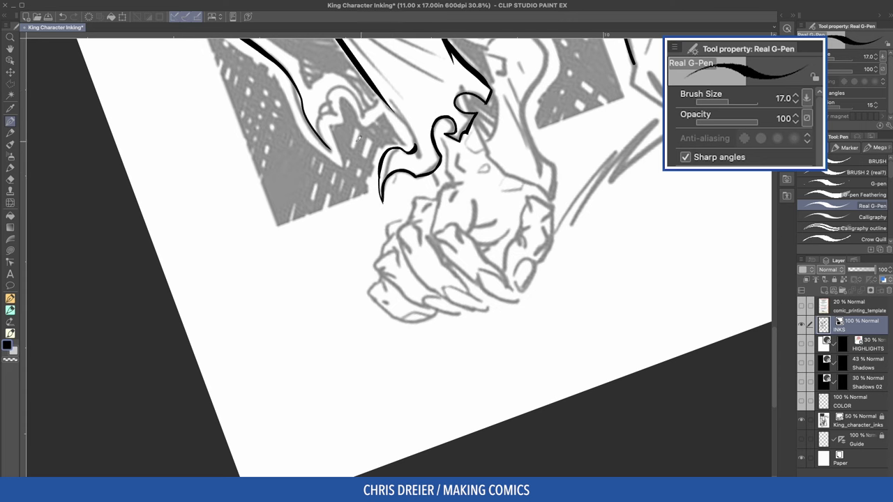
key("ctrl+@")
mouse_move(359, 241)
left_mouse_down()
mouse_move(382, 182)
mouse_move(420, 206)
left_mouse_up()
key("ctrl+z")
mouse_move(367, 187)
left_mouse_down()
mouse_move(385, 212)
mouse_move(406, 220)
left_mouse_up()
left_click_drag(355, 139, 401, 200)
left_click_drag(374, 164, 398, 199)
left_click_drag(398, 198, 408, 220)
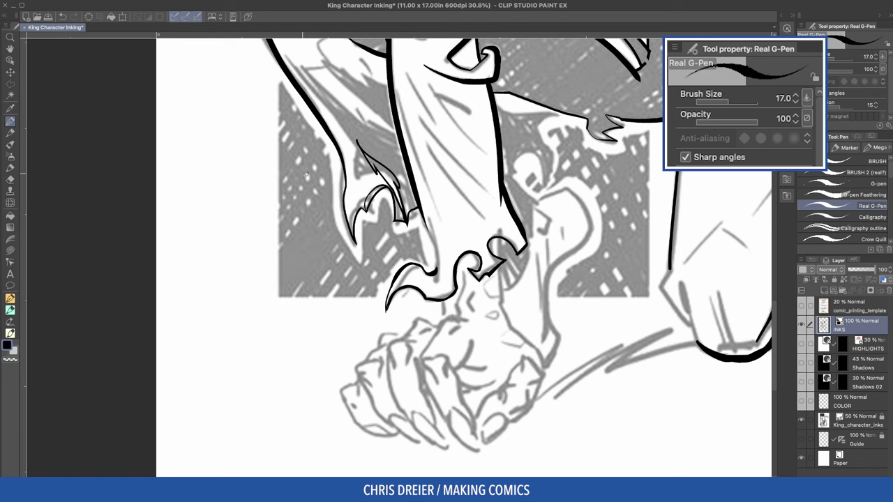
Ink the curled torn scraps of cloth behind the sleeve and the jagged edge beside the neck
mouse_move(429, 190)
left_mouse_down()
mouse_move(320, 189)
mouse_move(352, 230)
mouse_move(328, 286)
left_mouse_up()
left_click_drag(331, 243, 301, 299)
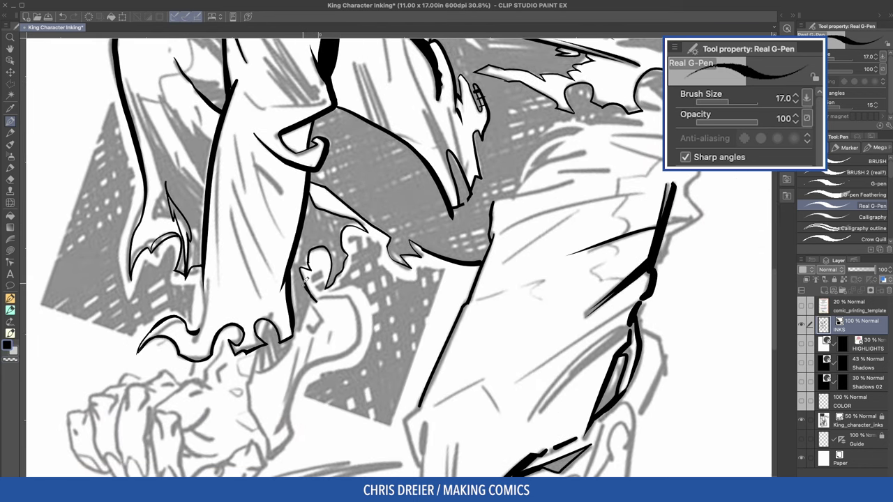
left_click_drag(388, 242, 380, 266)
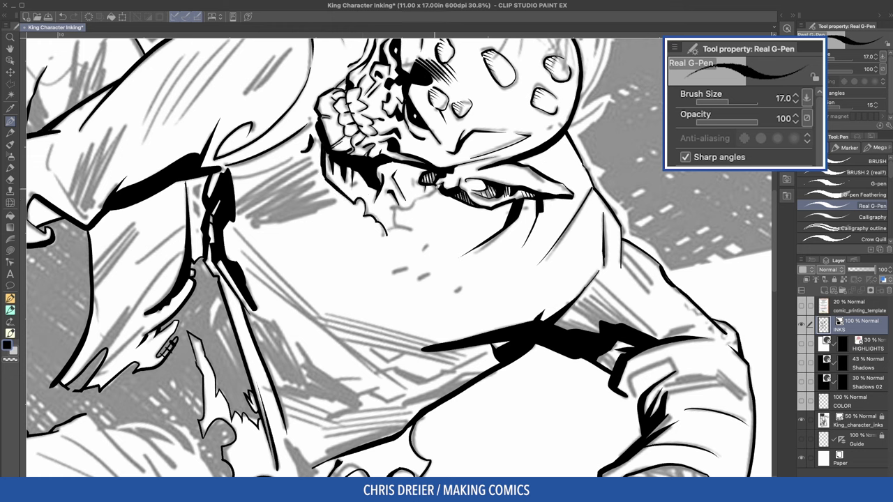
mouse_move(439, 186)
left_mouse_down()
mouse_move(393, 209)
mouse_move(393, 222)
mouse_move(423, 198)
left_mouse_up()
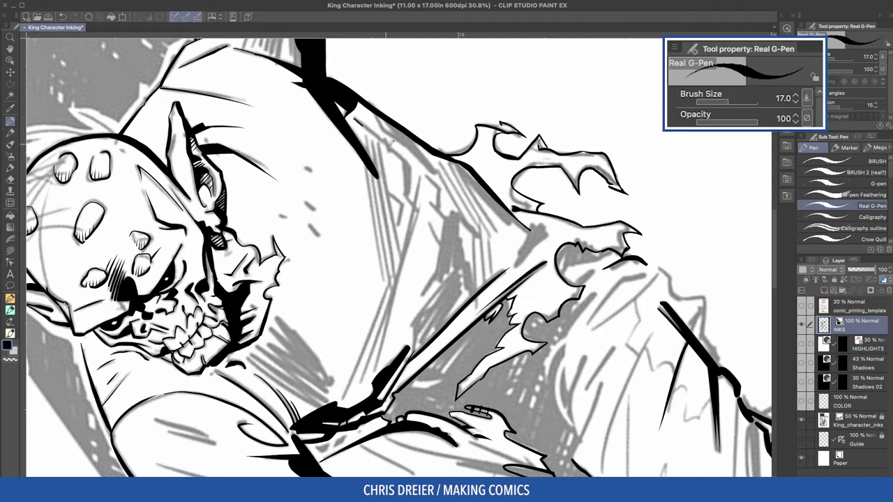
Ink the long fold lines running across the chest cloth from the upper black shadow to the armpit
mouse_move(360, 124)
left_mouse_down()
mouse_move(398, 159)
mouse_move(411, 201)
left_mouse_up()
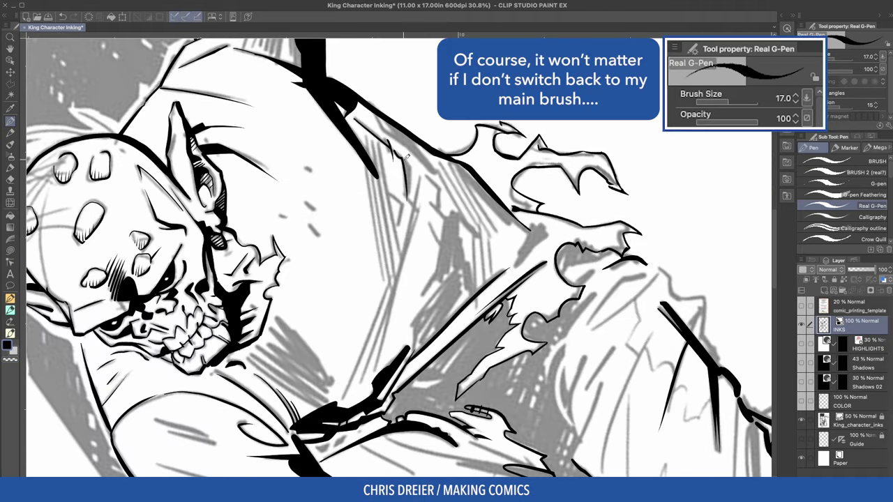
mouse_move(405, 155)
left_mouse_down()
mouse_move(413, 190)
mouse_move(400, 183)
mouse_move(418, 205)
mouse_move(422, 175)
mouse_move(373, 342)
left_mouse_up()
left_click_drag(395, 281, 342, 399)
left_click_drag(414, 216, 373, 374)
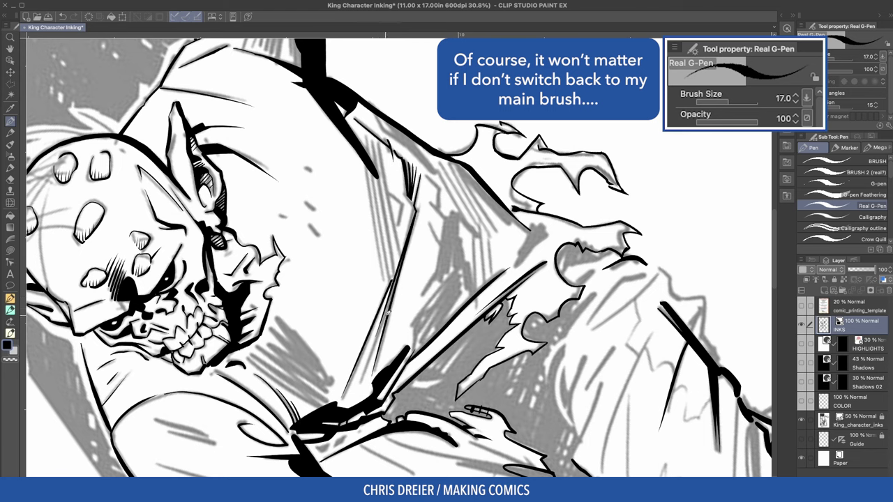
Add tapered hatching strokes along the chest fold, near the armpit and at the fold's upper bend
left_click_drag(377, 338, 355, 399)
left_click_drag(367, 366, 351, 407)
left_click_drag(380, 368, 365, 400)
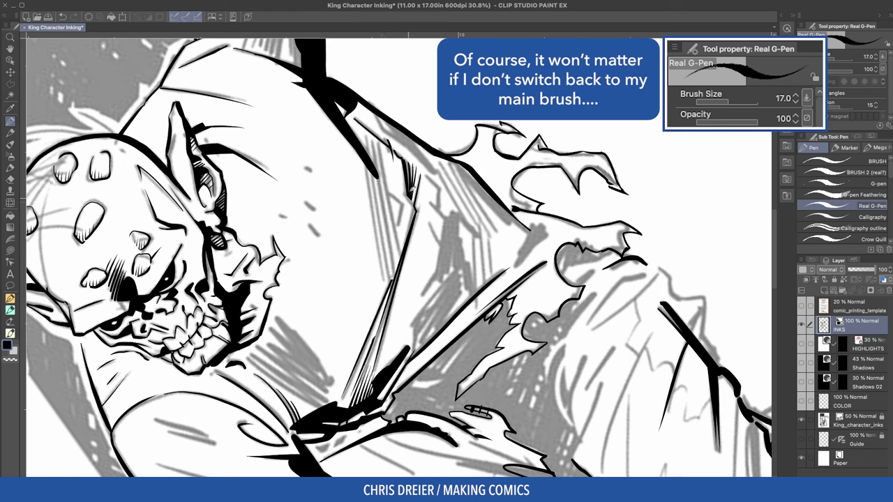
left_click_drag(402, 198, 380, 262)
left_click_drag(395, 195, 378, 237)
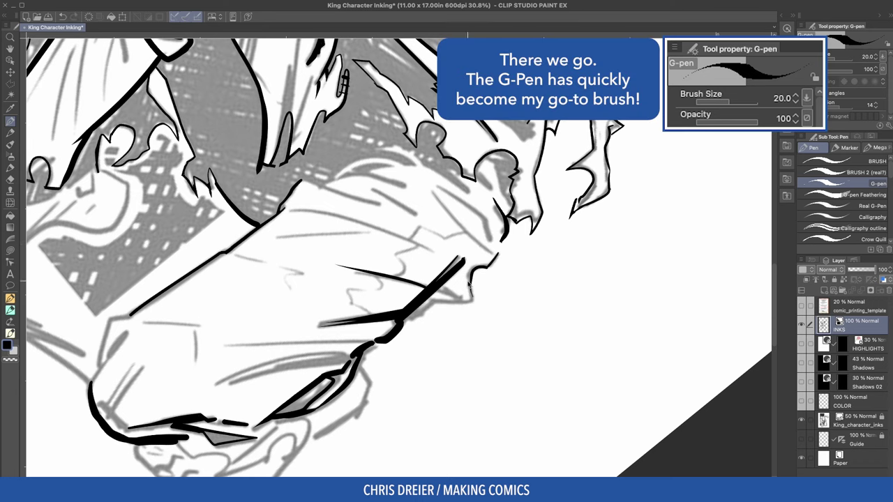
Ink the torn cloth edge beside the heavy black fold on the bent leg with the G-pen at size 20
mouse_move(477, 267)
left_mouse_down()
mouse_move(464, 298)
mouse_move(429, 307)
left_mouse_up()
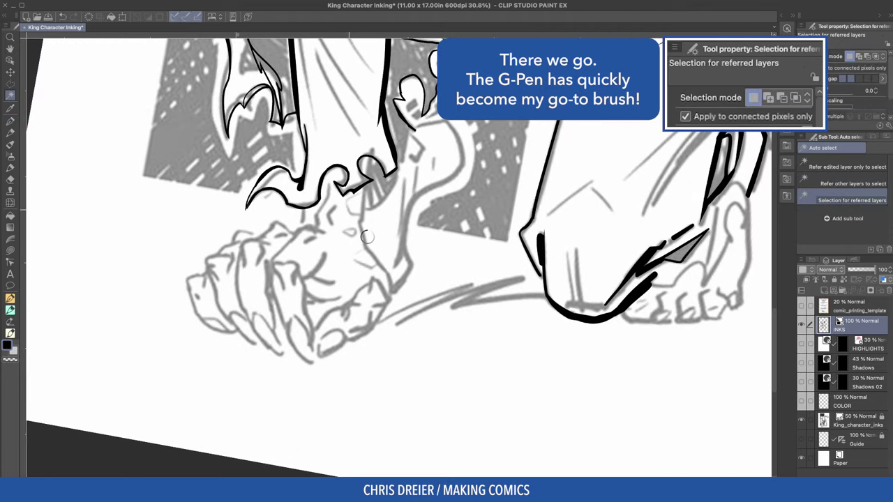
Auto-select the area outside the inked clothing and ink the wrist outline and skin spot below the ragged cuff at size 17
left_click(368, 241)
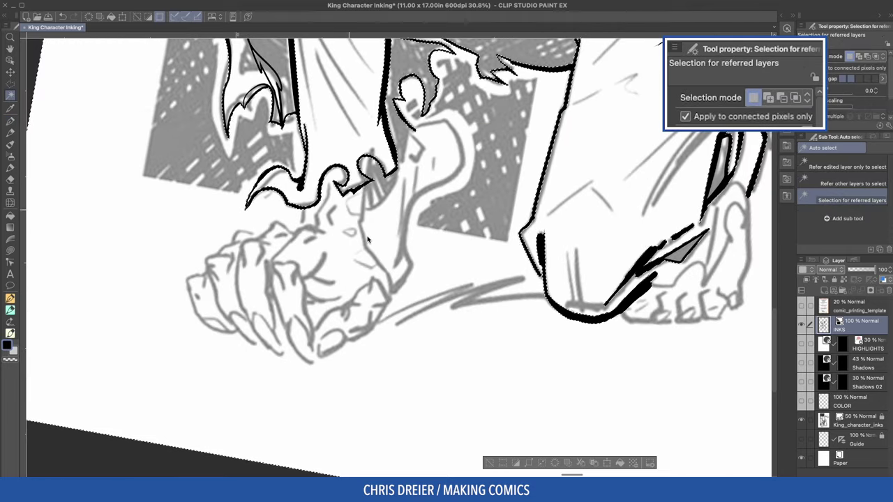
key("p")
left_click_drag(300, 213, 300, 229)
left_click_drag(365, 171, 361, 226)
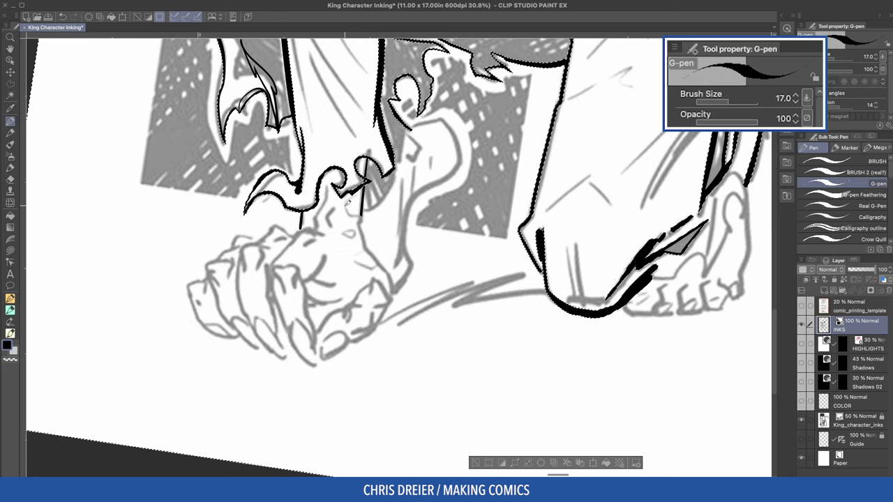
left_click_drag(360, 210, 395, 202)
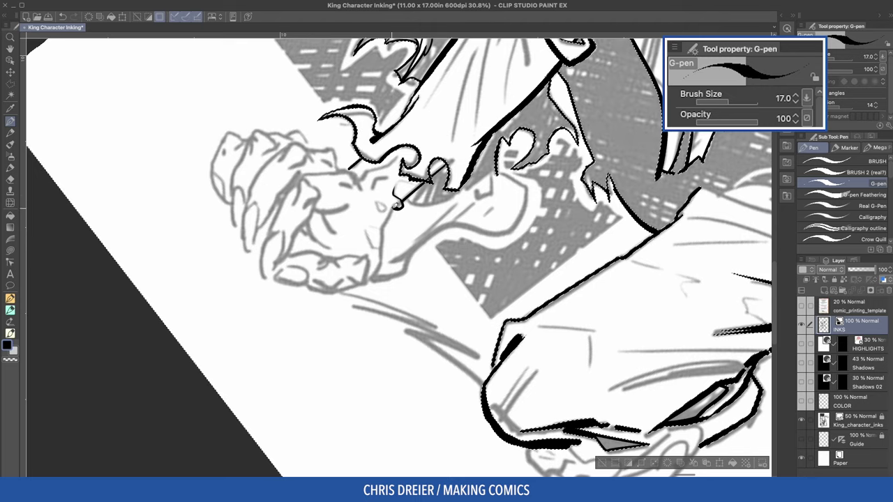
mouse_move(396, 203)
left_mouse_down()
mouse_move(377, 276)
mouse_move(328, 216)
mouse_move(271, 174)
mouse_move(256, 139)
left_mouse_up()
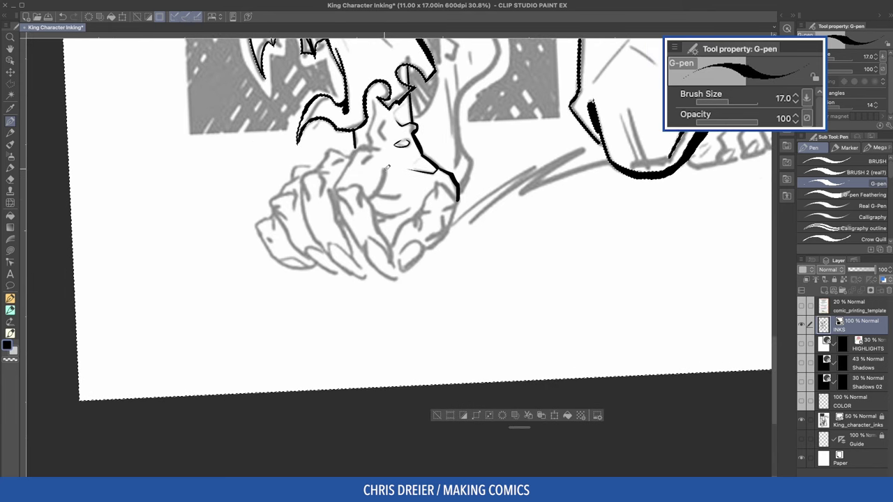
Ink the curved crease on the clawed hand and the heavy lines separating its fingers with the G-pen at size 25
left_click_drag(383, 168, 372, 198)
key("bracketright")
key("bracketright")
key("asciicircum")
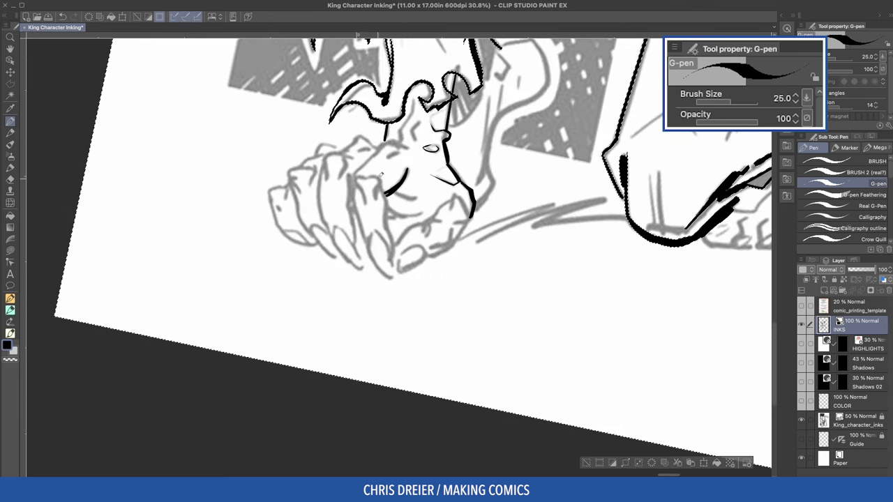
left_click_drag(383, 189, 398, 261)
key("minus")
left_click_drag(350, 169, 360, 245)
key("minus")
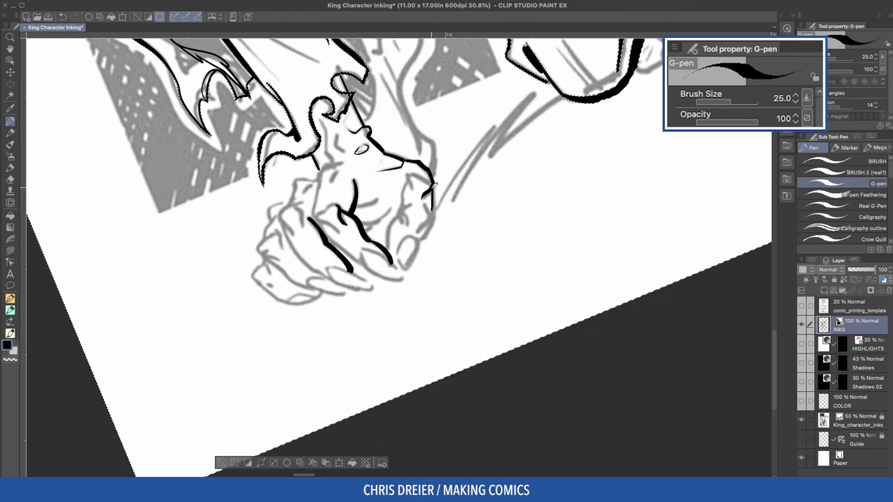
Ink the knobby outer edge of the clawed hand's thumb and extend the creases beside the nearest finger
left_click_drag(433, 183, 429, 223)
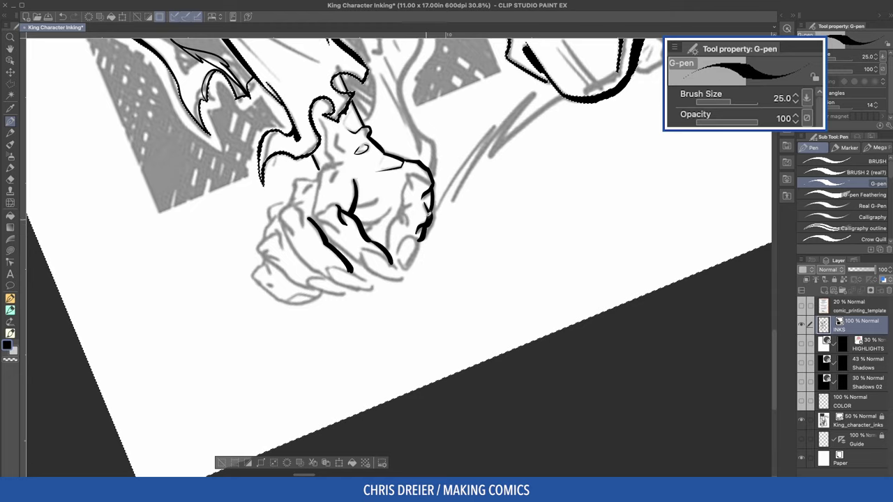
key("minus")
left_click_drag(368, 192, 364, 235)
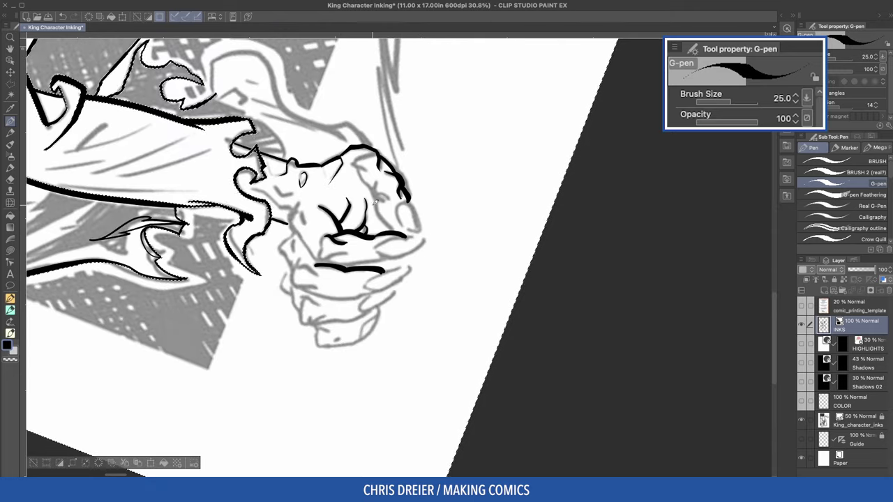
Ink the contours and long claws of the two fingers nearest the thumb with the G-pen at size 20
key("minus")
key("minus")
key("minus")
key("minus")
key("minus")
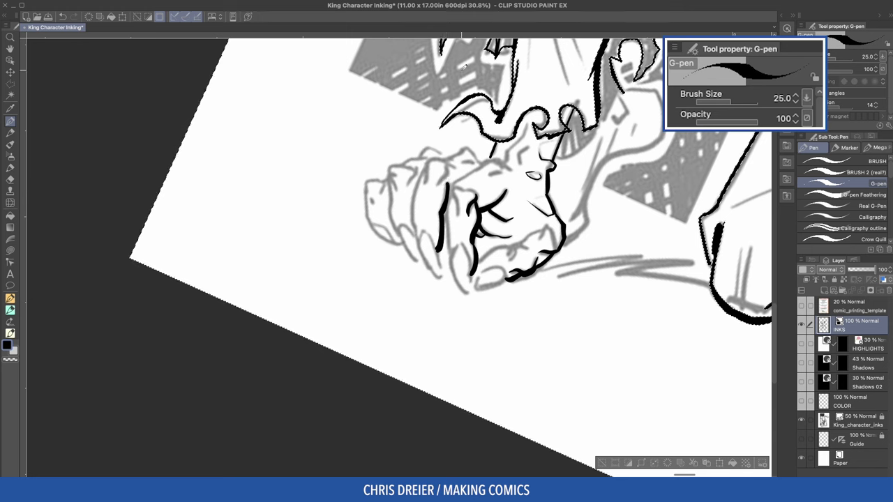
key("bracketleft")
mouse_move(432, 157)
left_mouse_down()
mouse_move(413, 222)
mouse_move(425, 230)
mouse_move(438, 279)
left_mouse_up()
mouse_move(434, 237)
left_mouse_down()
mouse_move(446, 266)
mouse_move(465, 241)
mouse_move(473, 289)
mouse_move(452, 245)
left_mouse_up()
mouse_move(463, 185)
left_mouse_down()
mouse_move(480, 194)
mouse_move(459, 183)
mouse_move(455, 264)
left_mouse_up()
key("asciicircum")
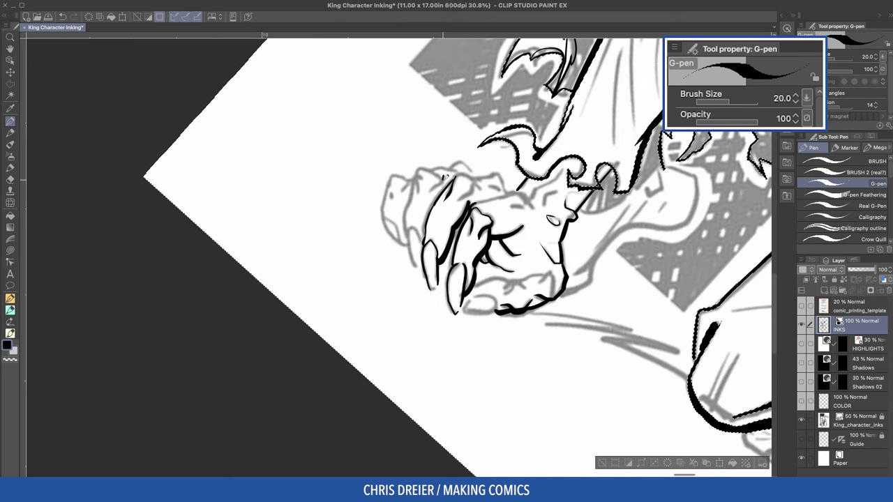
Ink the knuckles, outer contours and claws of the remaining fingers on the clawed hand
mouse_move(441, 180)
left_mouse_down()
mouse_move(427, 167)
mouse_move(416, 174)
left_mouse_up()
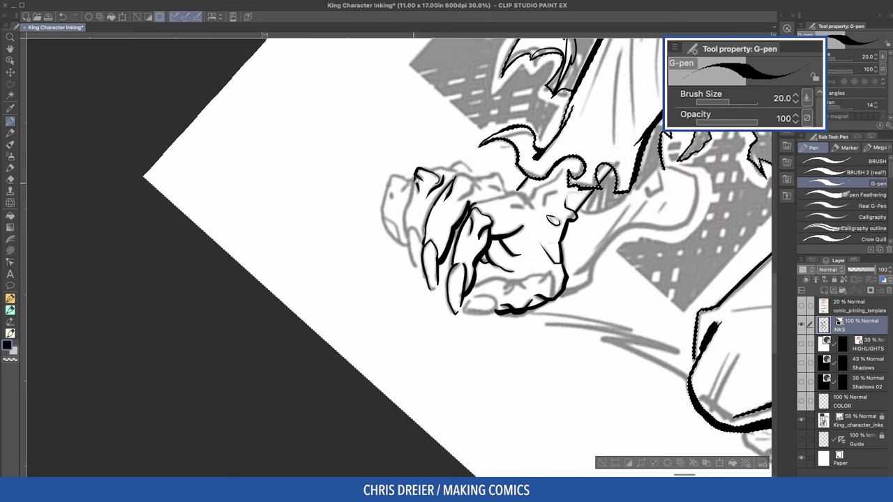
mouse_move(426, 226)
left_mouse_down()
mouse_move(410, 241)
mouse_move(420, 270)
left_mouse_up()
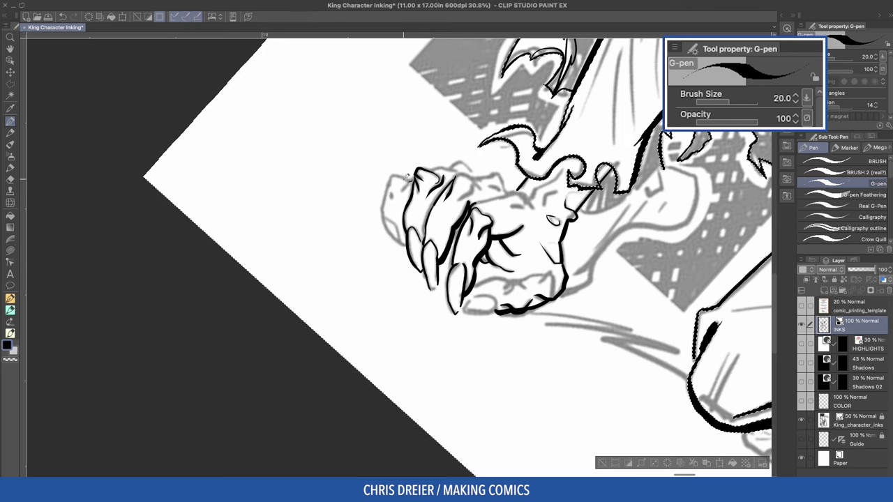
left_click_drag(410, 190, 403, 174)
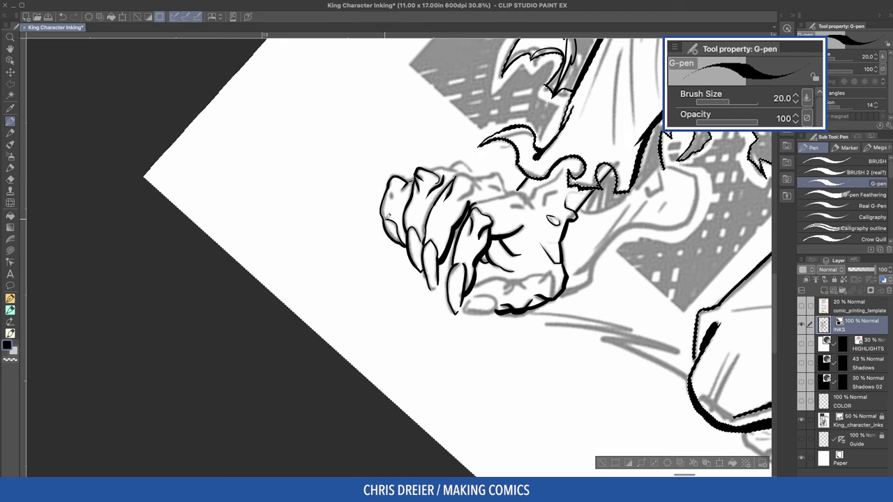
mouse_move(435, 167)
left_mouse_down()
mouse_move(464, 169)
mouse_move(460, 200)
mouse_move(474, 175)
mouse_move(458, 173)
mouse_move(480, 180)
mouse_move(455, 160)
left_mouse_up()
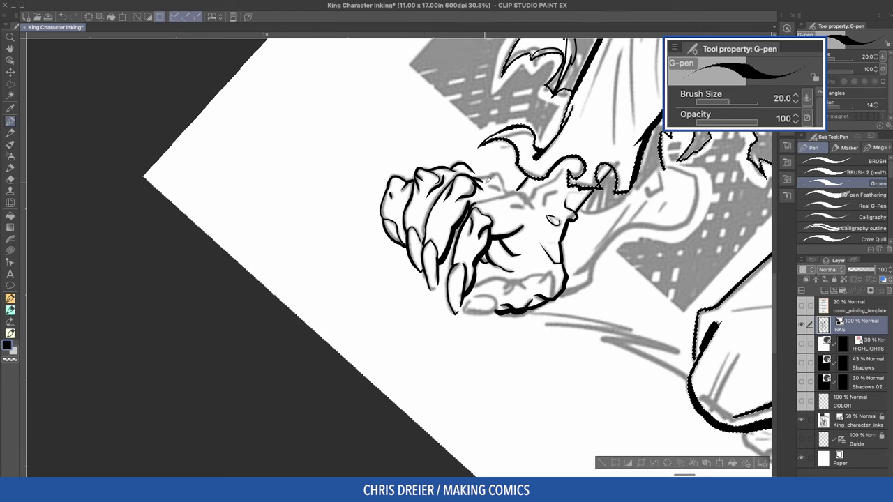
Ink the back of the clawed hand and its wrist at size 17, and the thumb's inner contours and nail at size 15
key("minus")
key("minus")
key("minus")
key("minus")
key("minus")
key("minus")
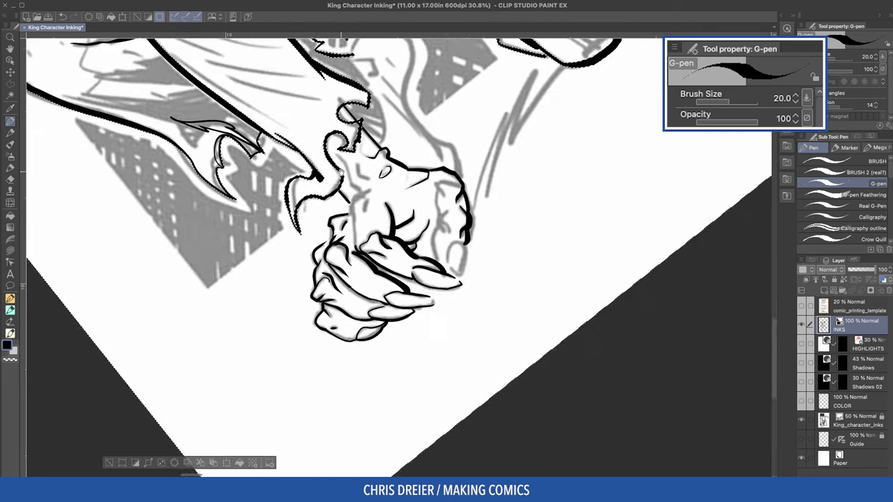
key("equal")
key("bracketleft")
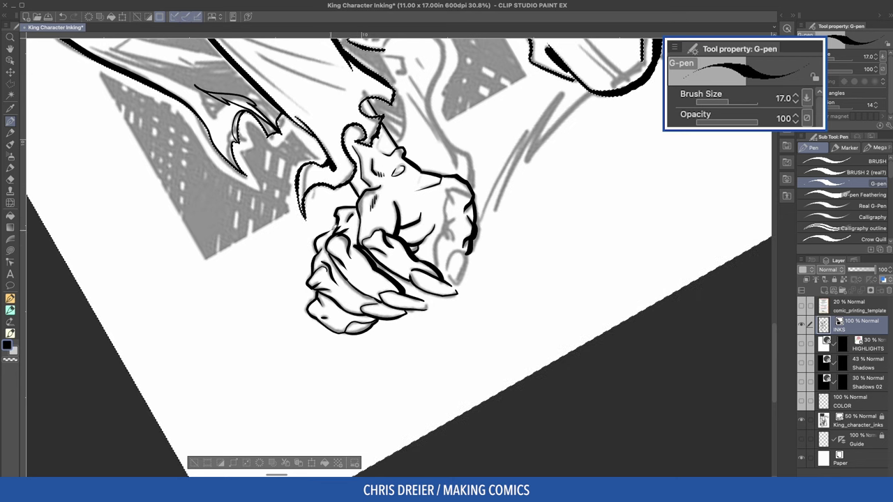
left_click_drag(450, 185, 384, 182)
key("bracketleft")
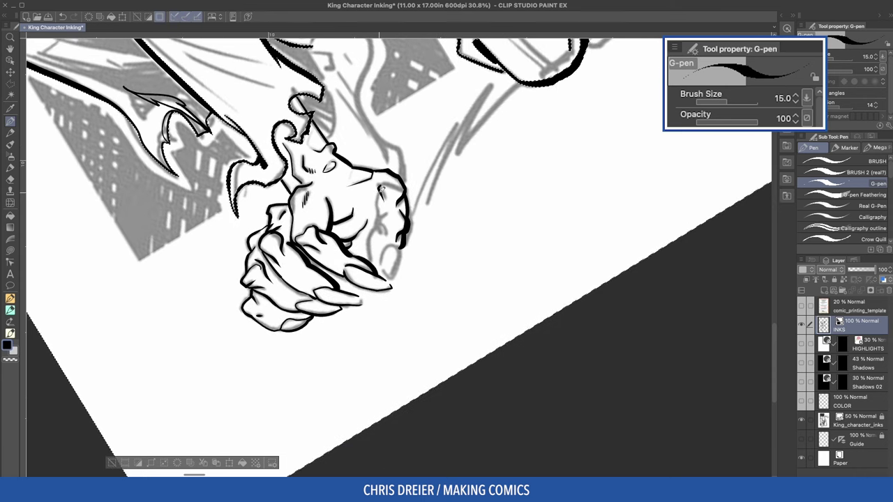
mouse_move(378, 225)
left_mouse_down()
mouse_move(383, 262)
mouse_move(388, 247)
mouse_move(402, 246)
mouse_move(395, 271)
mouse_move(404, 250)
mouse_move(380, 216)
left_mouse_up()
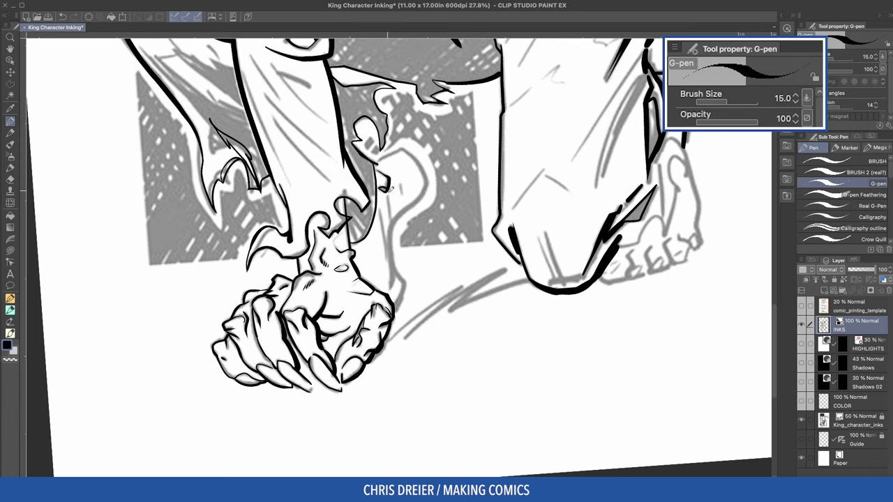
Ink the lower leg and rounded heel behind the clawed hand, using size 20 for the heavier outer contour
left_click_drag(381, 204, 396, 287)
key("bracketright")
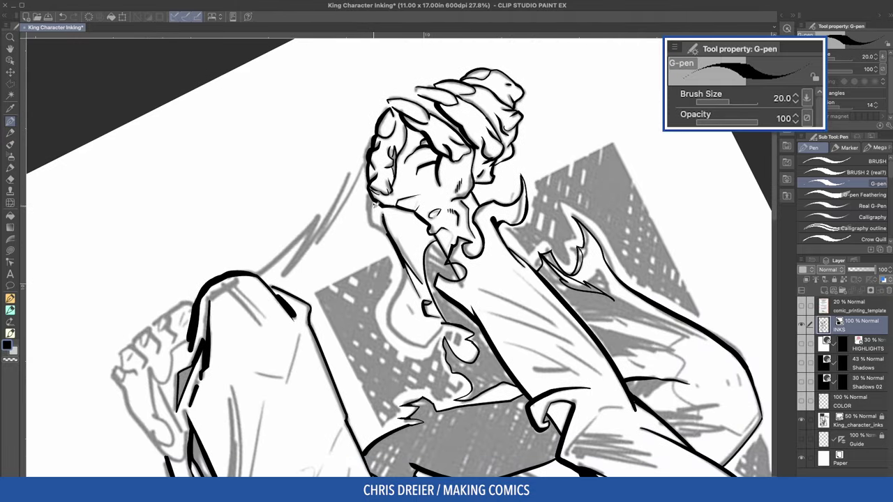
mouse_move(371, 202)
left_mouse_down()
mouse_move(388, 229)
mouse_move(388, 329)
left_mouse_up()
mouse_move(409, 265)
left_mouse_down()
mouse_move(390, 311)
mouse_move(402, 288)
left_mouse_up()
left_click_drag(356, 314, 375, 349)
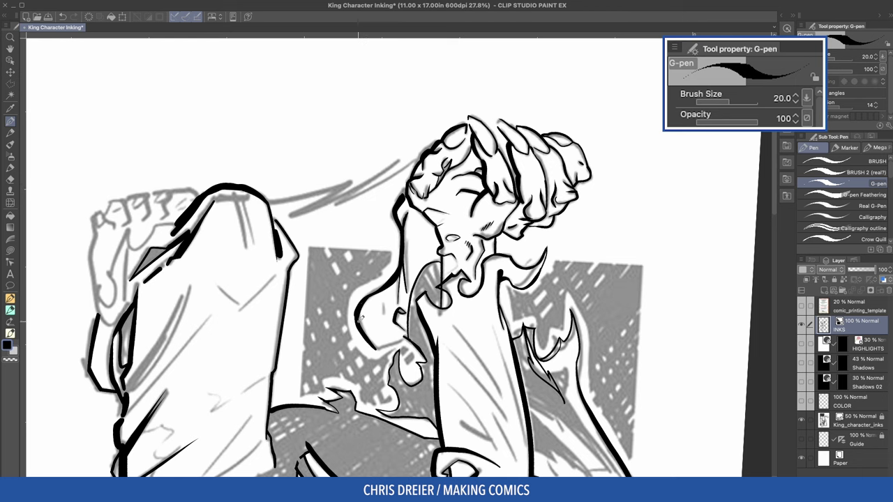
mouse_move(447, 280)
left_mouse_down()
mouse_move(432, 301)
mouse_move(467, 301)
left_mouse_up()
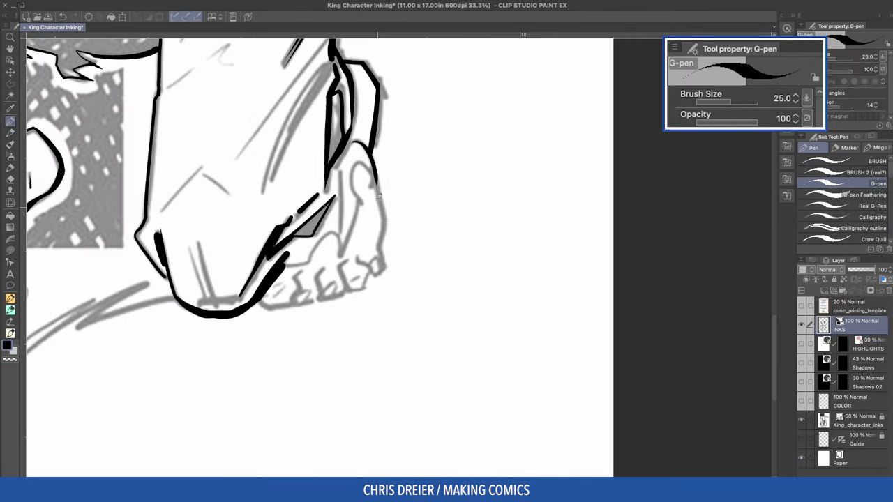
Ink the bare foot and toes behind the bent leg at sizes 25 and 20, and fill the adjacent cloth shadows black
left_click_drag(376, 177, 377, 247)
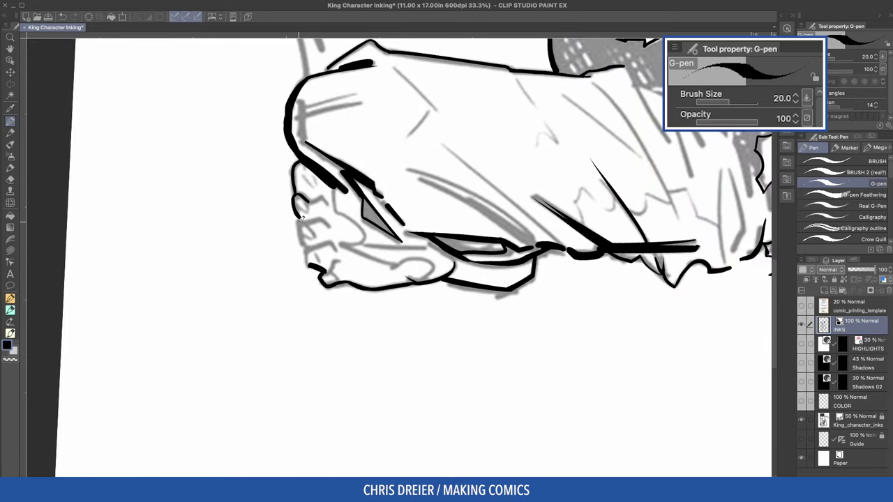
left_click_drag(302, 217, 311, 244)
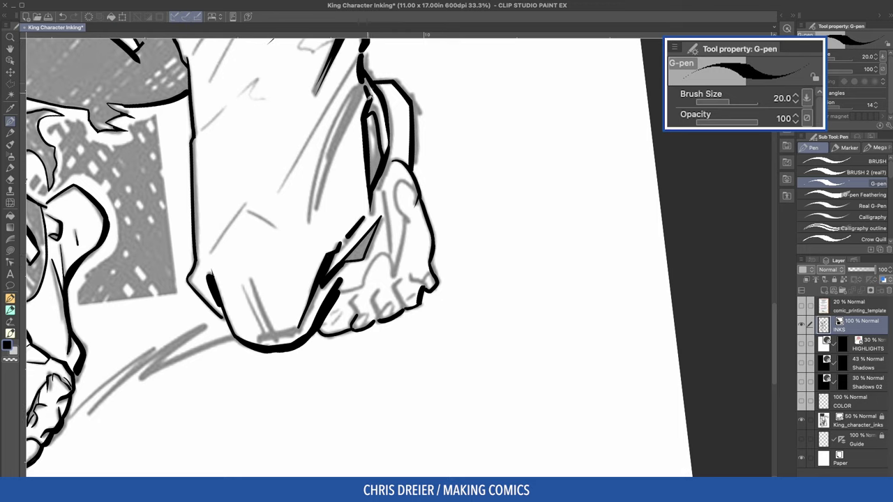
mouse_move(343, 288)
left_mouse_down()
mouse_move(393, 260)
mouse_move(415, 216)
mouse_move(404, 178)
left_mouse_up()
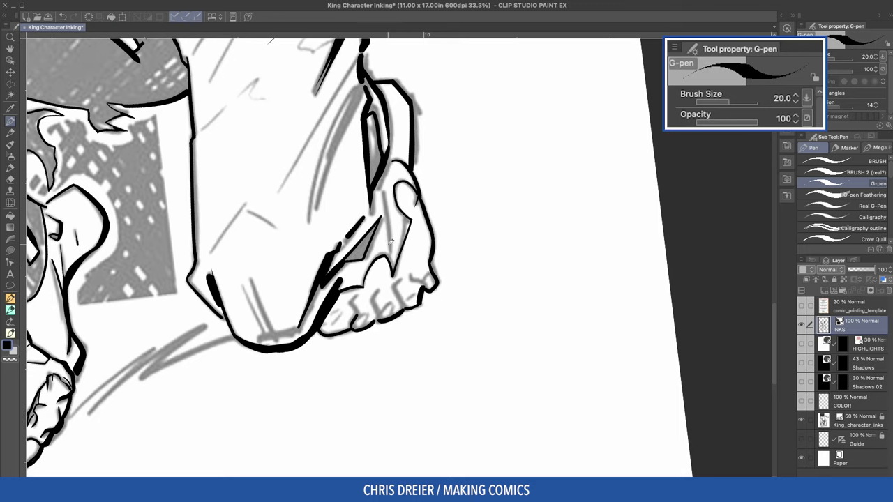
scroll(390, 241, "down", 2)
scroll(391, 241, "right", 2)
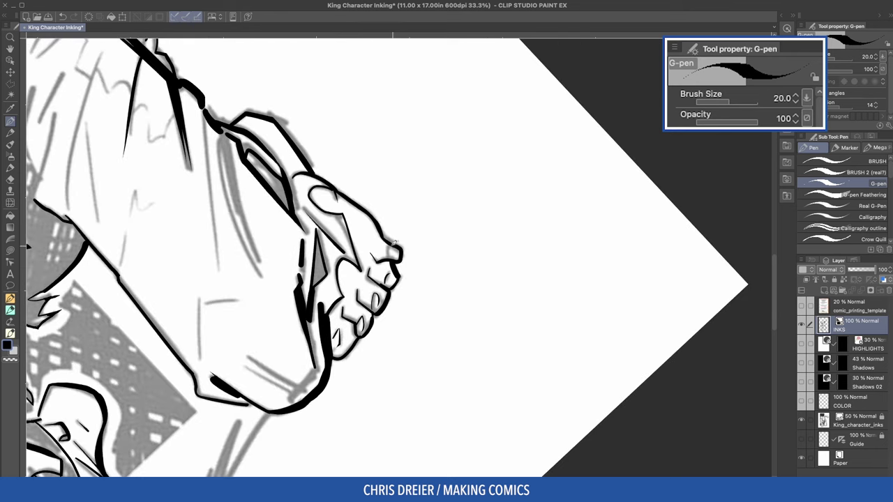
key("g")
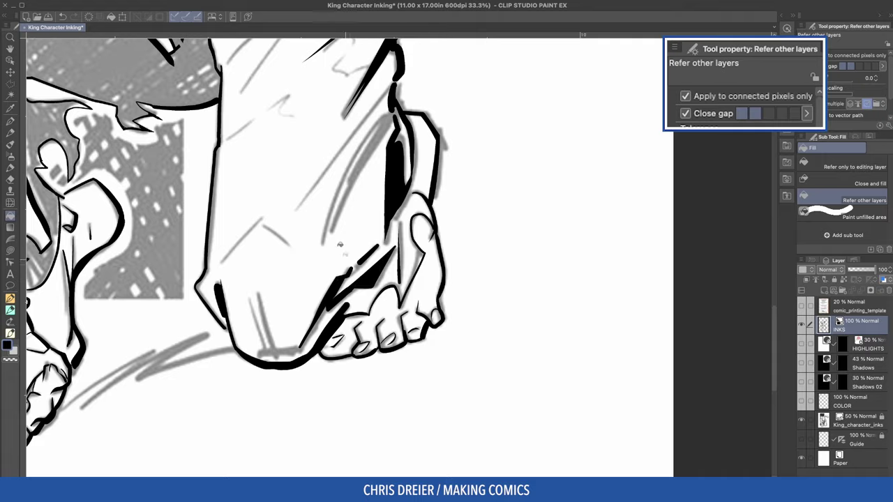
scroll(340, 245, "up", 3)
Ink the curved, tapering fold on the lower bent leg above the foot, redoing unsatisfactory strokes, and fill it black
key("p")
scroll(367, 143, "down", 1)
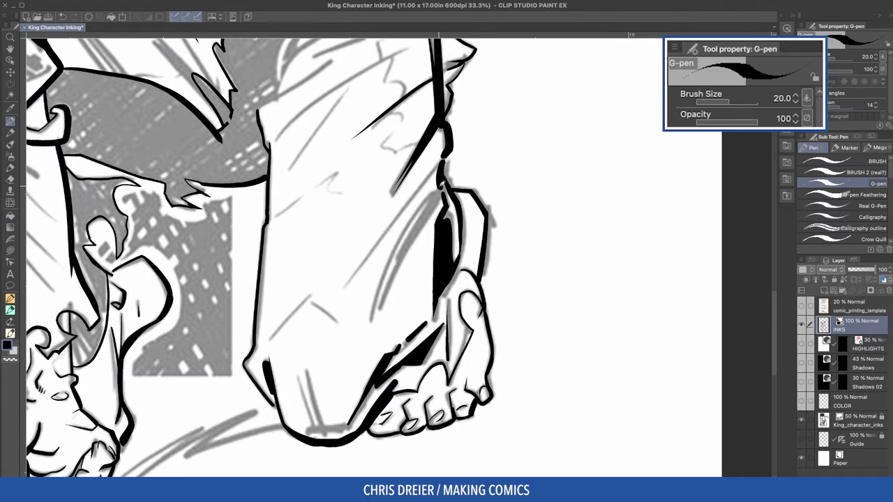
mouse_move(443, 185)
left_mouse_down()
mouse_move(369, 331)
mouse_move(388, 307)
left_mouse_up()
key("ctrl+z")
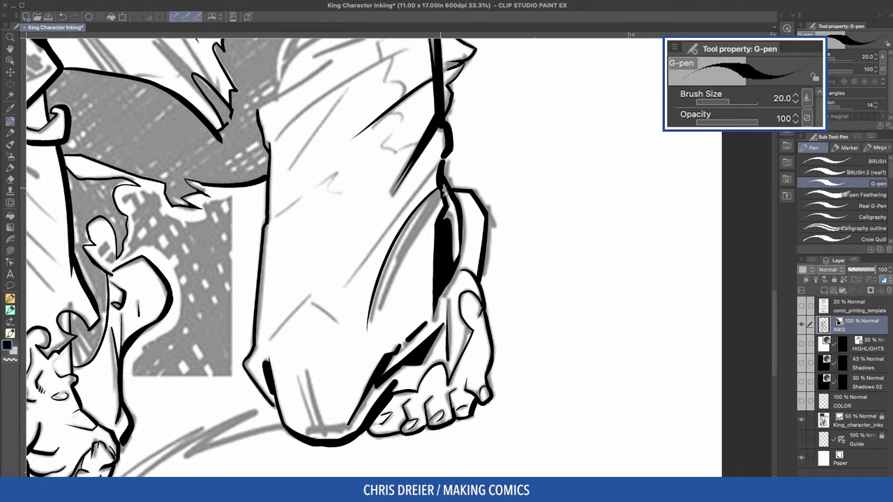
left_click_drag(444, 190, 376, 307)
key("ctrl+z")
mouse_move(441, 197)
left_mouse_down()
mouse_move(376, 320)
mouse_move(386, 289)
left_mouse_up()
key("g")
Ink the short crease lines inside the rounded knee of the bent leg with the G-pen at size 20
key("p")
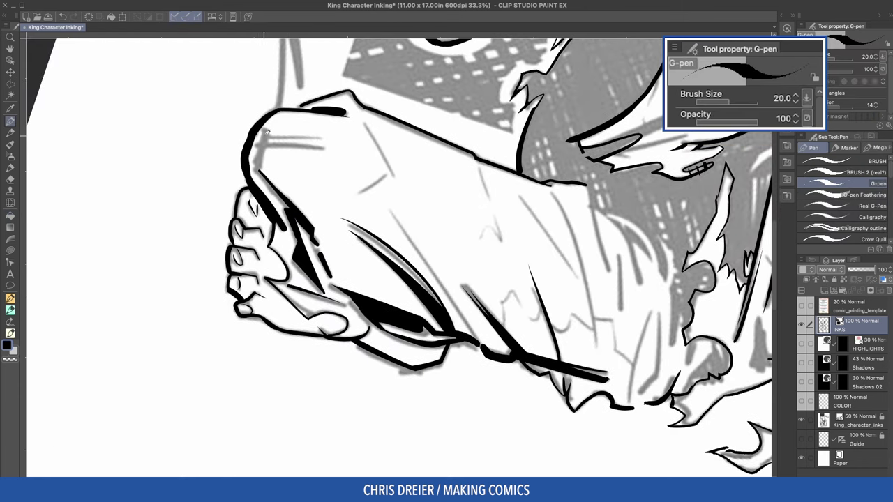
left_click_drag(268, 131, 258, 171)
left_click_drag(269, 128, 262, 173)
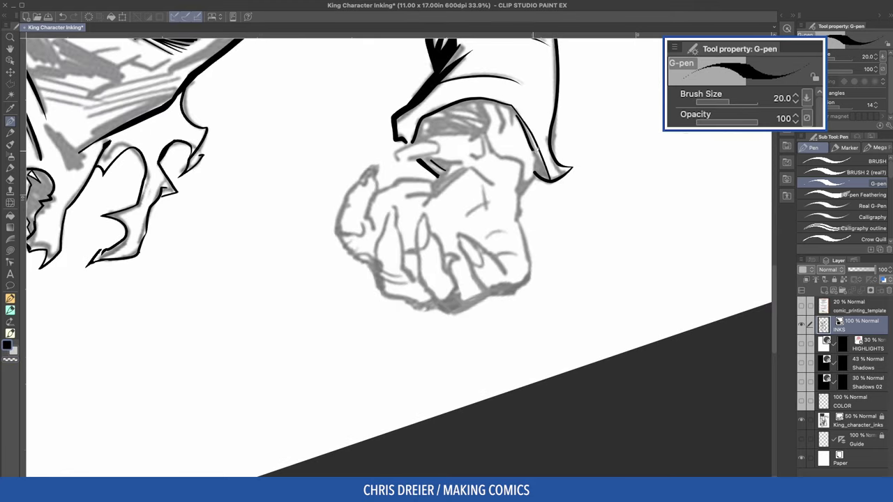
Ink the outer contour of the other hand's fist at size 20, from the cuff around the knuckle shadows to the last finger
mouse_move(537, 148)
left_mouse_down()
mouse_move(519, 192)
mouse_move(530, 259)
left_mouse_up()
left_click_drag(522, 251, 532, 288)
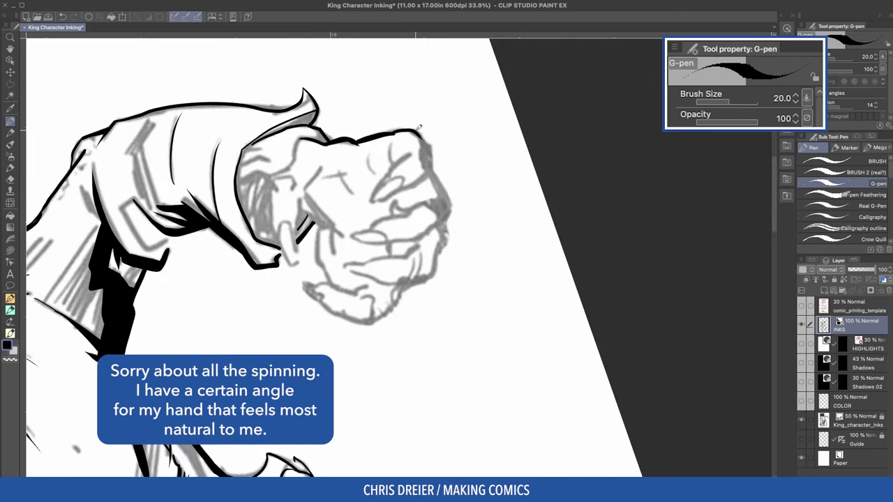
left_click_drag(419, 129, 432, 178)
left_click_drag(424, 134, 433, 176)
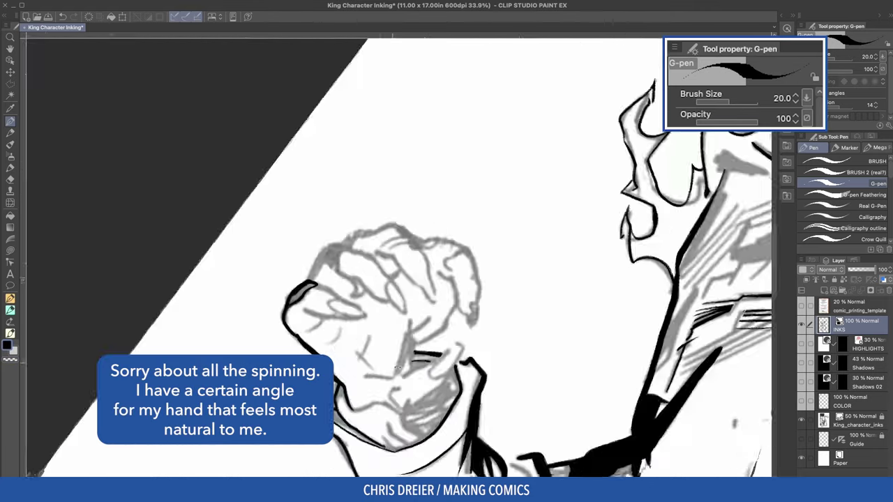
mouse_move(371, 259)
left_mouse_down()
mouse_move(350, 257)
mouse_move(320, 300)
mouse_move(368, 262)
left_mouse_up()
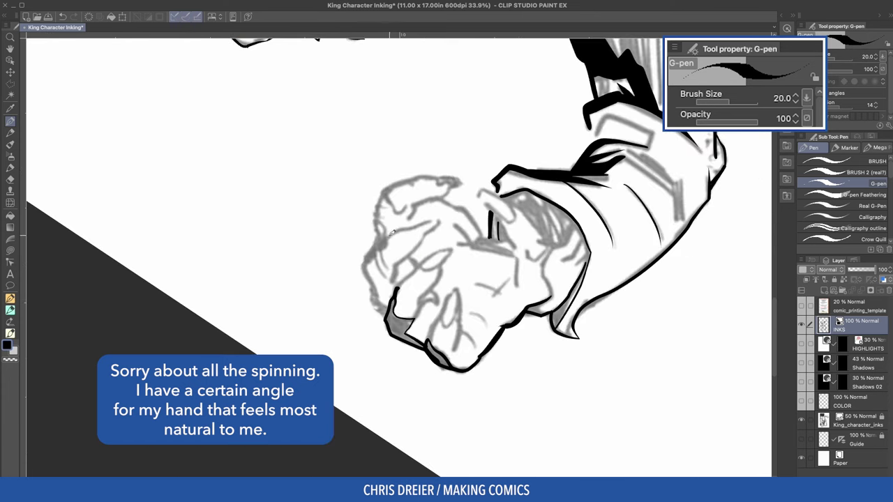
left_click_drag(388, 236, 380, 288)
left_click_drag(384, 237, 385, 319)
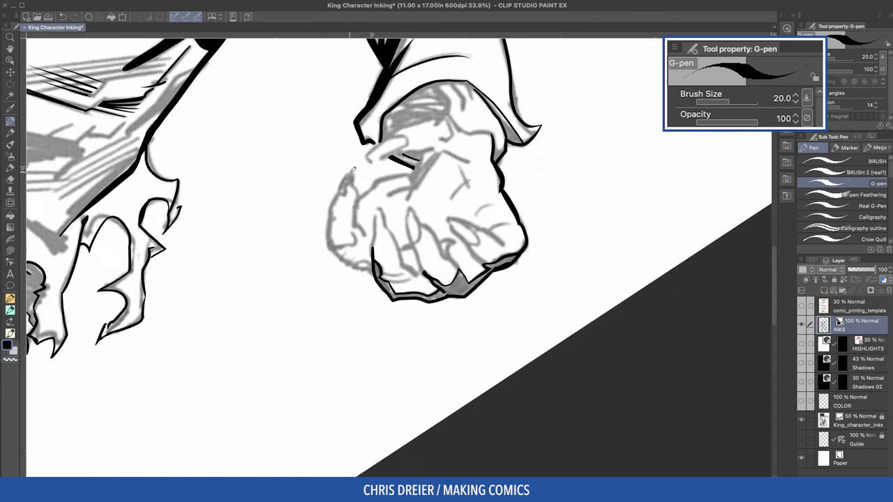
mouse_move(353, 169)
left_mouse_down()
mouse_move(328, 250)
mouse_move(377, 271)
left_mouse_up()
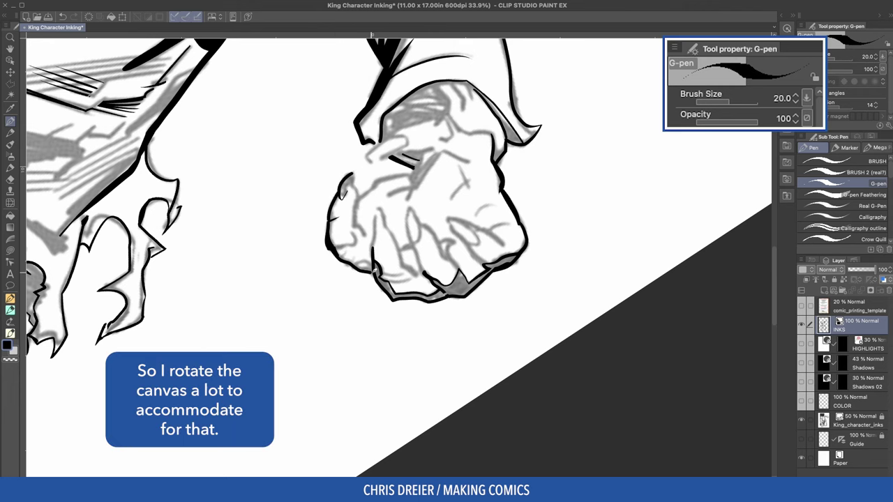
Ink the fist's clawed thumb beside the cuff, the wrist creases and the shadow edge next to the thumb at size 15
mouse_move(307, 192)
left_mouse_down()
mouse_move(298, 202)
mouse_move(301, 247)
left_mouse_up()
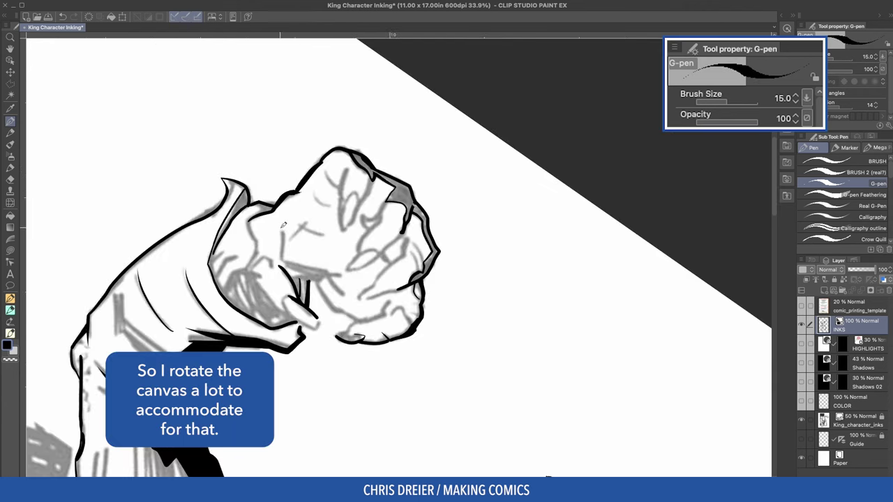
left_click_drag(283, 222, 284, 261)
left_click_drag(246, 222, 254, 264)
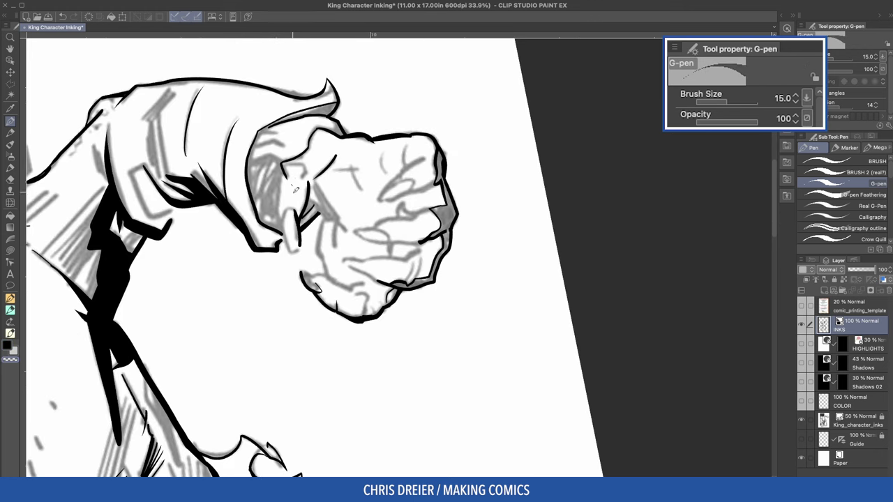
left_click_drag(286, 170, 278, 206)
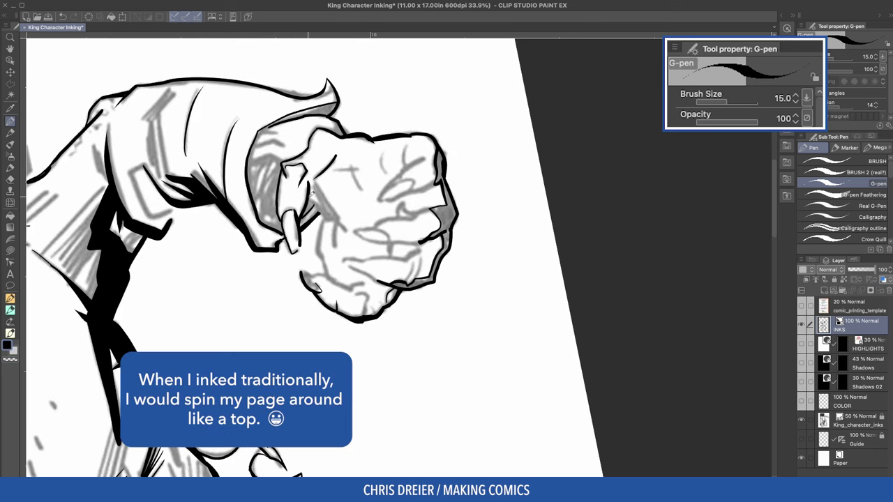
mouse_move(315, 174)
left_mouse_down()
mouse_move(342, 220)
mouse_move(326, 217)
left_mouse_up()
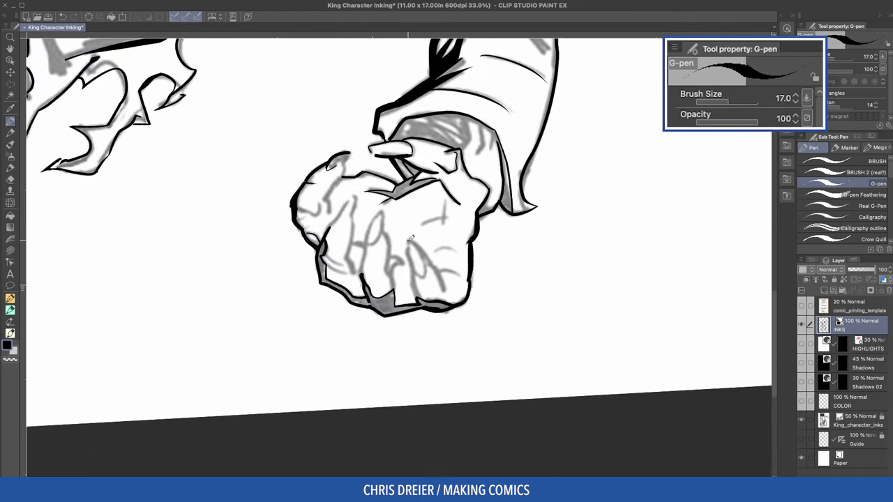
Ink the lines separating the fist's fingers and the crease at its outer knuckle with the G-pen at size 17, redoing the first stroke
left_click_drag(411, 238, 419, 297)
key("ctrl+z")
left_click_drag(415, 266, 419, 298)
left_click_drag(367, 238, 365, 270)
left_click_drag(355, 190, 328, 231)
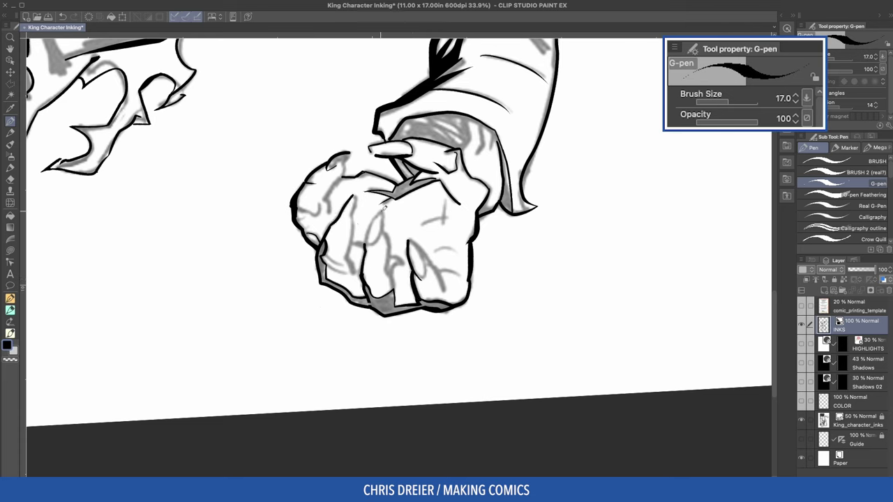
Ink the shadow lines inside the cuff beside the raised fist's wrist with the G-pen at size 12
key("bracketleft")
key("bracketleft")
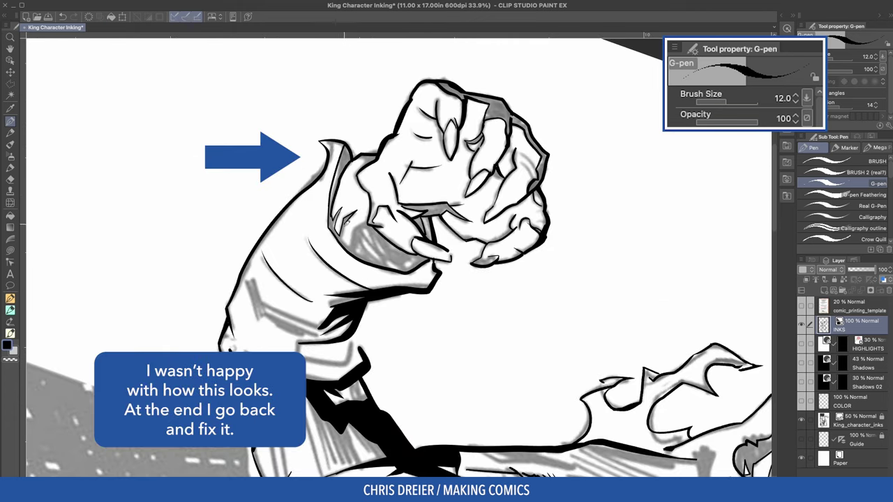
left_click_drag(342, 246, 358, 222)
mouse_move(354, 227)
left_mouse_down()
mouse_move(367, 215)
mouse_move(385, 261)
left_mouse_up()
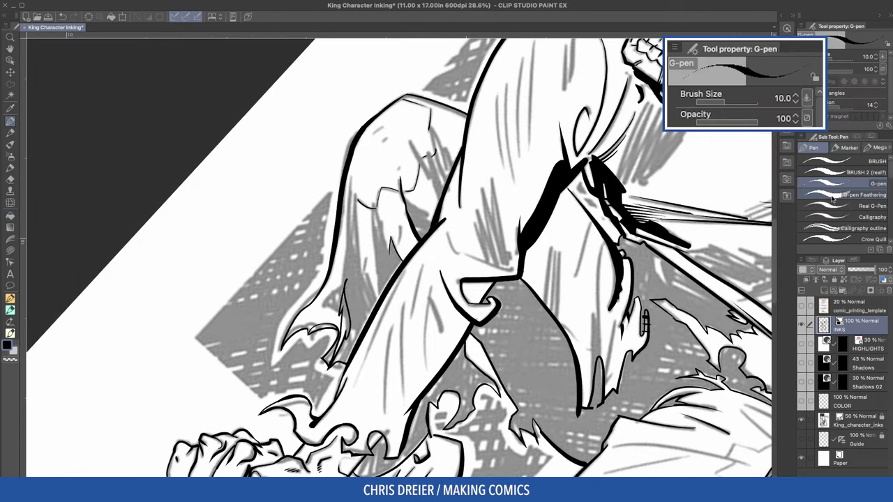
Feather long tapering shadow strokes down the cloth hanging behind the arm with the G-pen Feathering brush at size 40
left_click(832, 196)
left_click_drag(354, 171, 348, 304)
left_click_drag(375, 204, 382, 283)
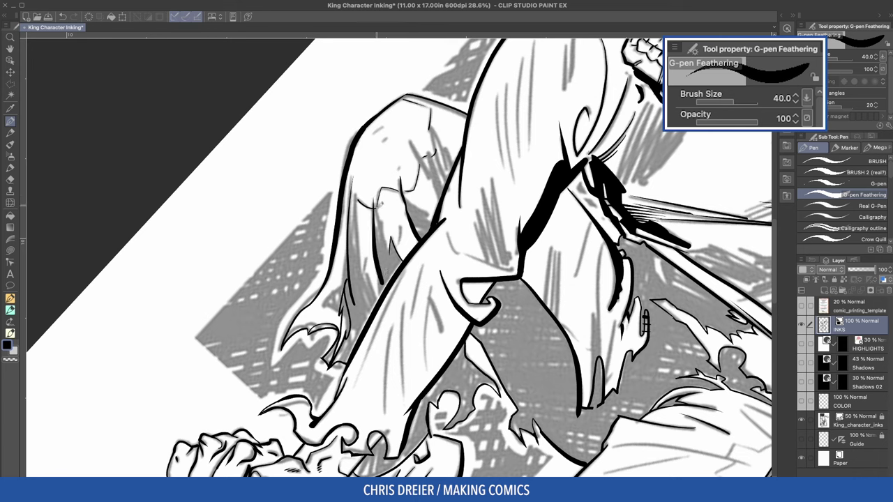
left_click_drag(360, 192, 373, 290)
left_click_drag(355, 194, 363, 285)
left_click_drag(389, 213, 388, 272)
Hatch the shadow on the hanging cloth where it meets the arm with the G-pen at size 15, redoing one stroke
left_click(830, 183)
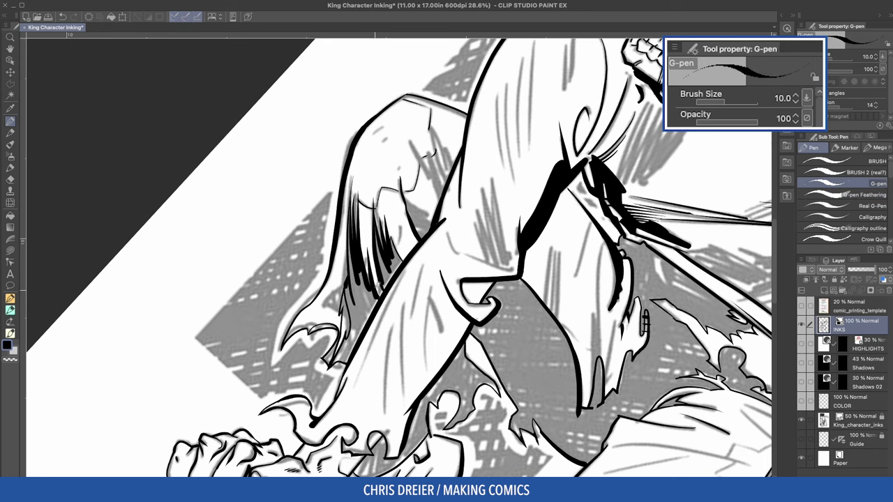
key("ctrl+at")
key("bracketright")
key("bracketright")
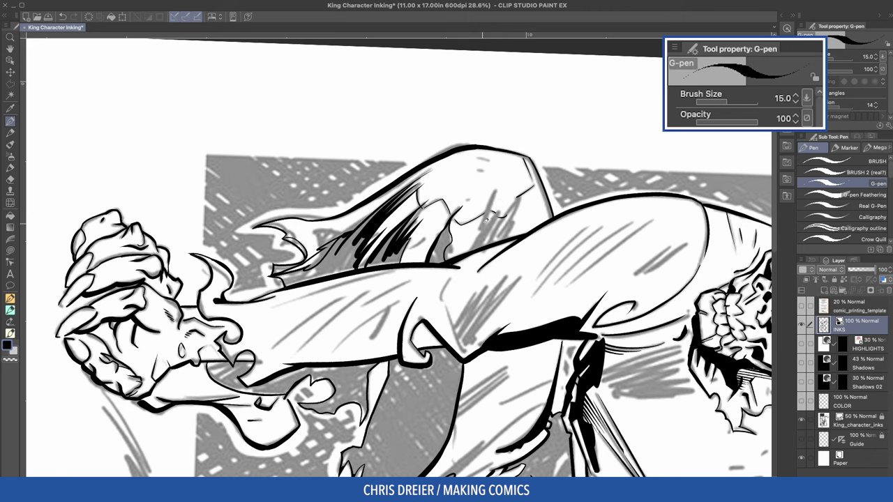
left_click_drag(500, 183, 481, 227)
left_click_drag(524, 191, 495, 237)
mouse_move(525, 193)
left_mouse_down()
mouse_move(501, 238)
mouse_move(518, 226)
mouse_move(480, 246)
left_mouse_up()
key("ctrl+z")
mouse_move(497, 205)
left_mouse_down()
mouse_move(476, 248)
mouse_move(482, 243)
left_mouse_up()
Fill the shadows inside the hanging cloth and the gaps beneath the arm solid black, referring to other layers
key("g")
left_click(335, 262)
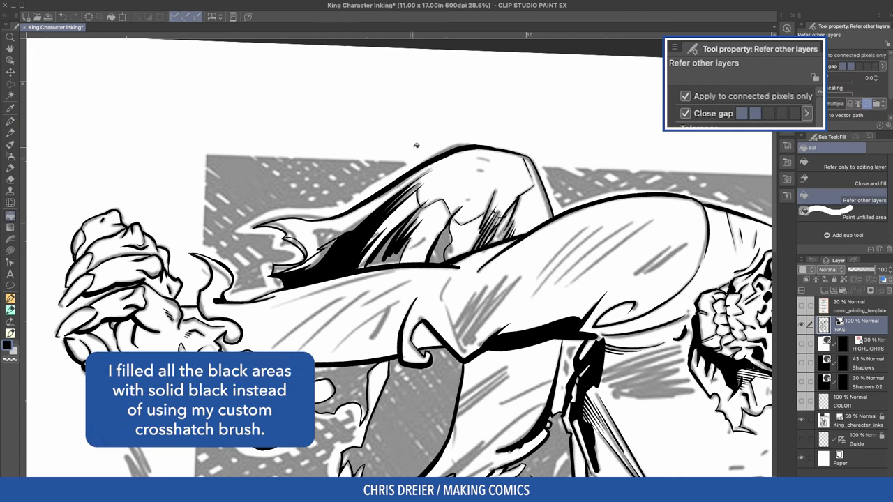
left_click(388, 244)
left_click(440, 244)
left_click(416, 370)
left_click(343, 378)
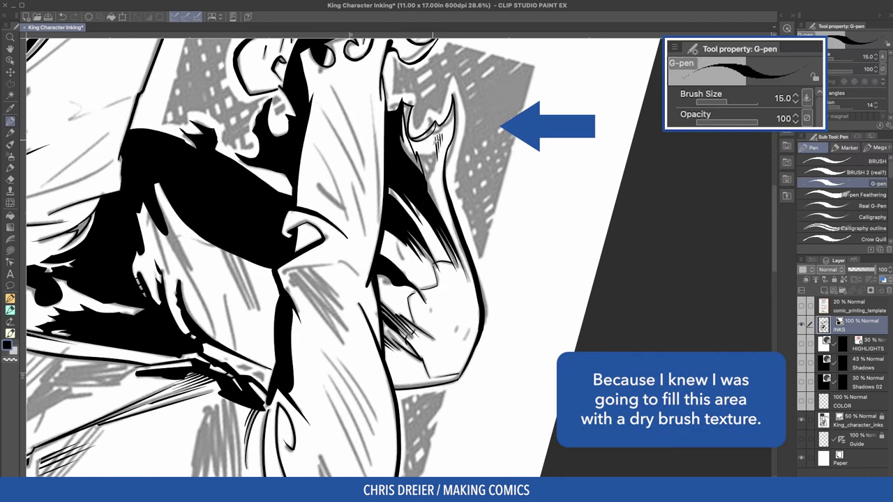
Hatch the forked torn end of the hanging cloth with the G-pen at sizes 15 and 17
mouse_move(439, 135)
left_mouse_down()
mouse_move(431, 167)
mouse_move(421, 169)
left_mouse_up()
key("bracketright")
left_click_drag(436, 165, 428, 178)
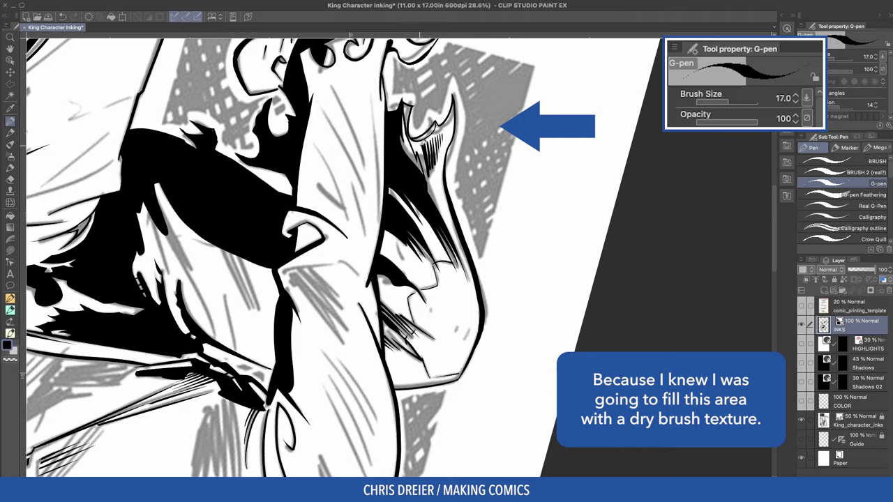
left_click_drag(426, 140, 418, 173)
Ink the tapering fold shadow on the upper arm beside the elbow tear with the G-pen at size 30
key("bracketright")
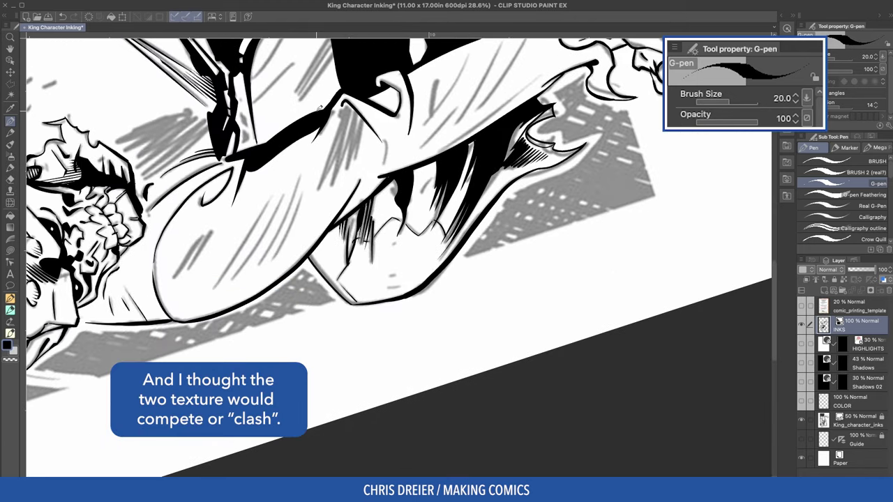
key("bracketleft")
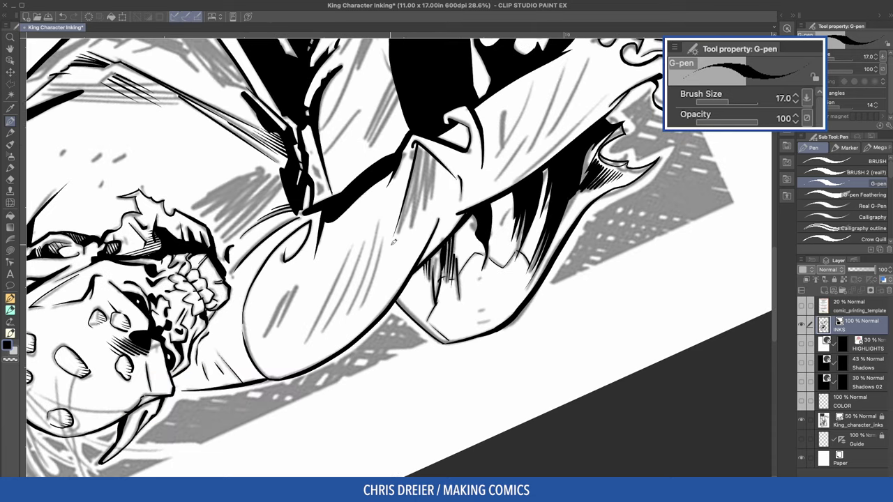
key("bracketright")
key("bracketright")
key("bracketright")
mouse_move(434, 150)
left_mouse_down()
mouse_move(428, 204)
mouse_move(405, 233)
mouse_move(416, 221)
left_mouse_up()
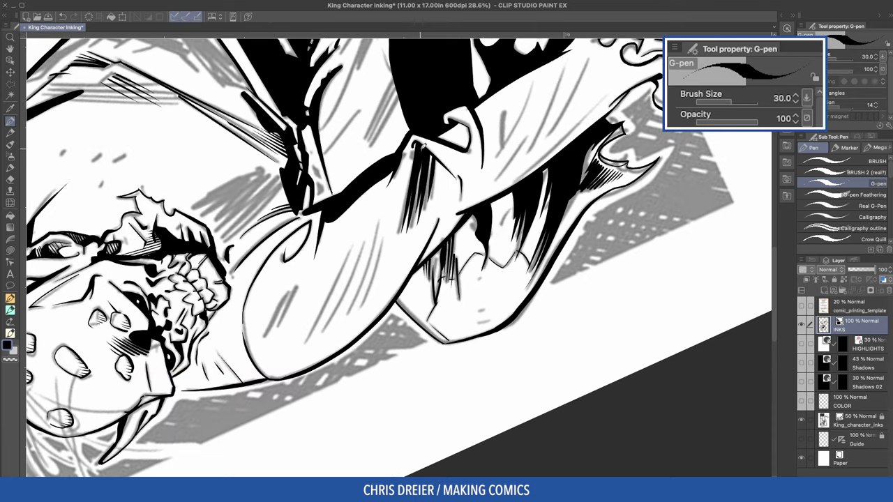
left_click_drag(417, 142, 403, 199)
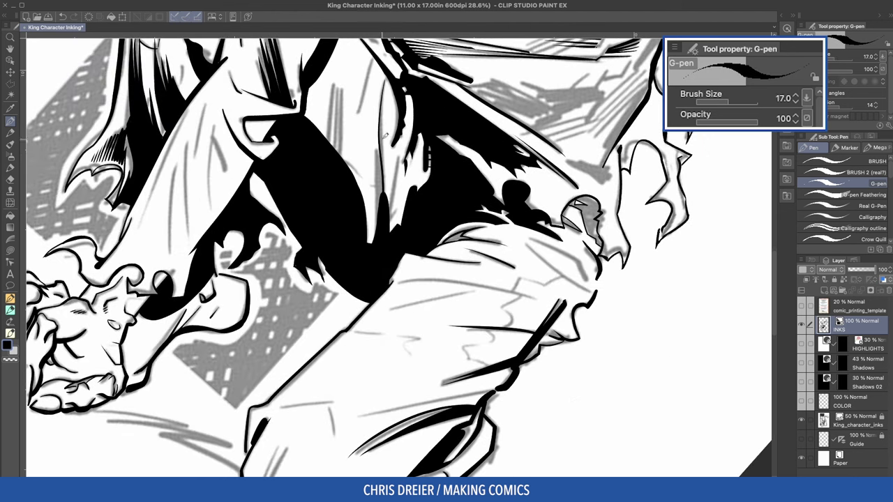
Ink the folds of the cloth panel beside the black shadow at size 17 and feather its shading with G-pen Feathering at size 50
left_click_drag(388, 128, 384, 201)
left_click_drag(402, 151, 391, 236)
left_click_drag(403, 198, 401, 226)
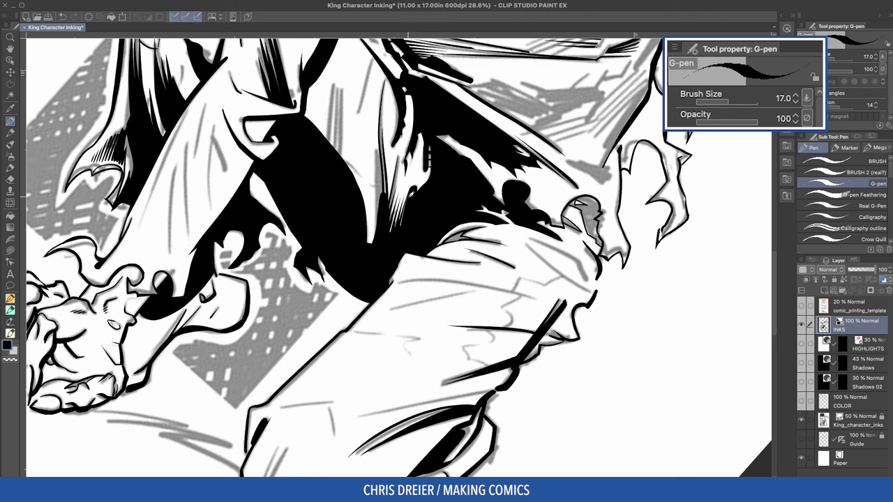
key("period")
left_click_drag(379, 151, 381, 237)
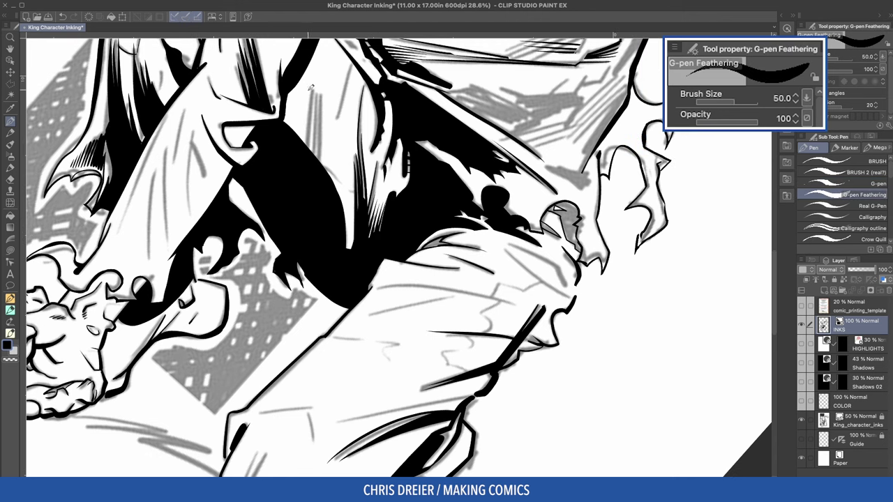
mouse_move(308, 86)
left_mouse_down()
mouse_move(307, 145)
mouse_move(314, 89)
mouse_move(323, 158)
left_mouse_up()
left_click_drag(325, 113, 326, 164)
scroll(270, 159, "left", 5)
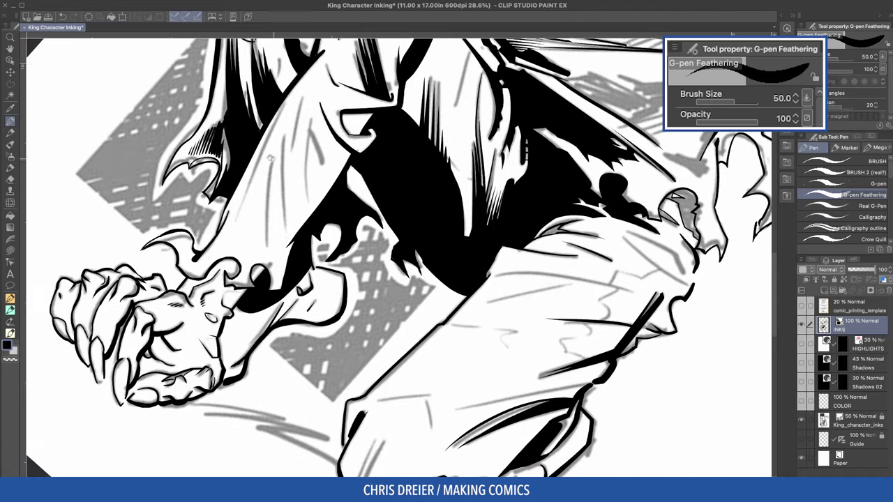
left_click_drag(272, 162, 267, 244)
key("ctrl+z")
Ink the long tapering folds along the forearm sleeve with the G-pen at size 15
key("comma")
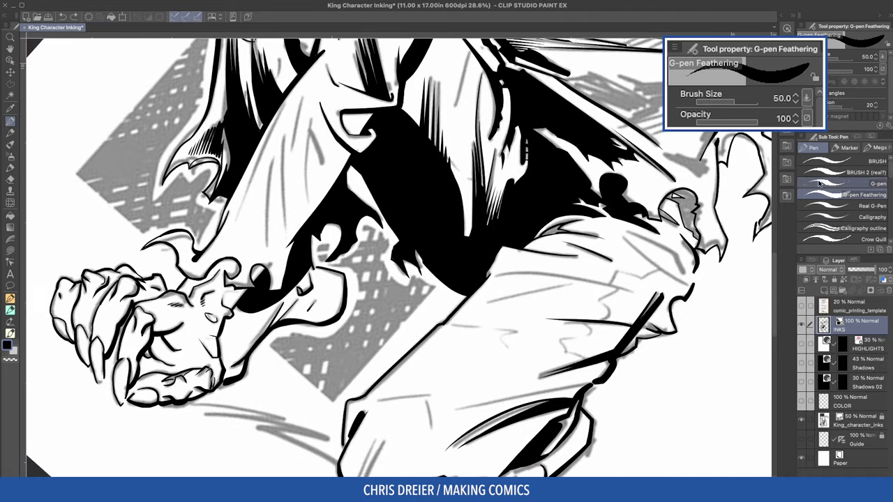
key("minus")
key("minus")
key("minus")
key("bracketleft")
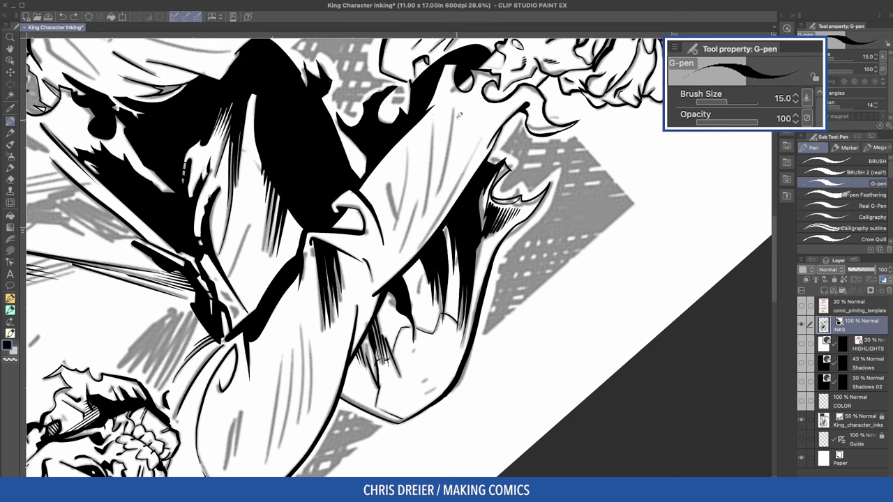
left_click_drag(454, 106, 439, 208)
left_click_drag(437, 118, 418, 223)
left_click_drag(410, 142, 391, 236)
mouse_move(395, 218)
left_mouse_down()
mouse_move(393, 179)
mouse_move(419, 201)
mouse_move(402, 254)
left_mouse_up()
Add finer hatching between the forearm sleeve's folds and along its lower edge with the G-pen at size 12
key("bracketleft")
left_click_drag(416, 206, 408, 223)
left_click_drag(407, 217, 394, 265)
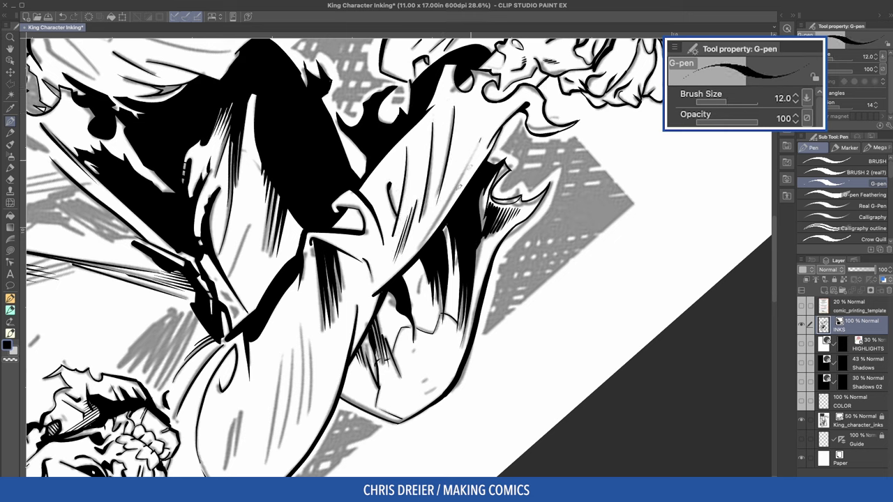
mouse_move(473, 147)
left_mouse_down()
mouse_move(447, 238)
mouse_move(451, 190)
left_mouse_up()
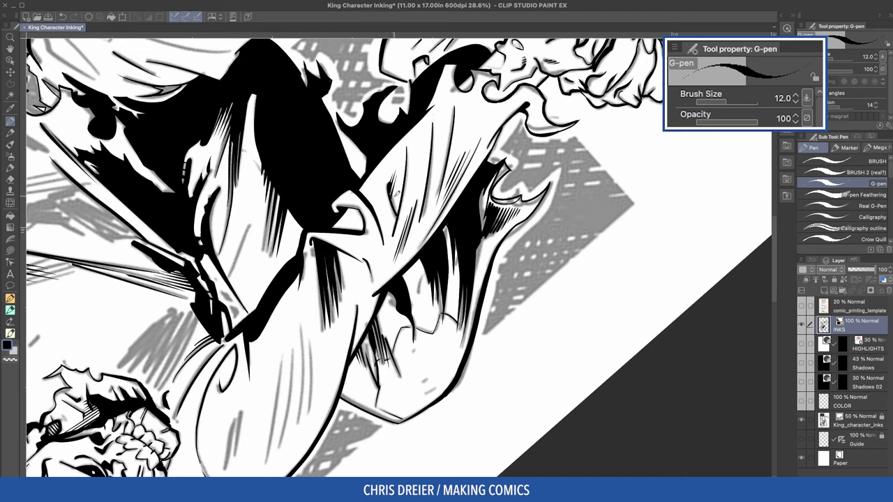
Outline the small pointed fold shadow on the forearm sleeve, fill it black and feather its edge with the G-pen at size 12
left_click_drag(401, 177, 392, 203)
left_click_drag(403, 176, 395, 209)
key("g")
left_click(399, 210)
key("p")
left_click_drag(408, 179, 385, 239)
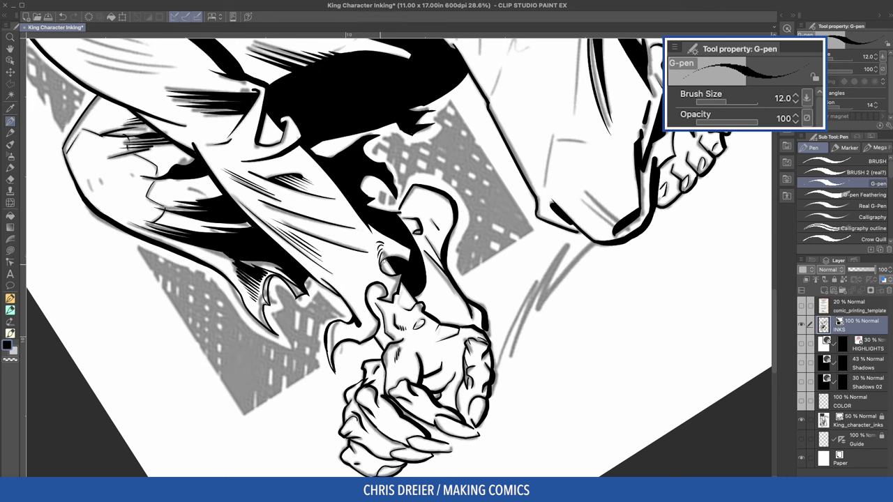
Hatch the shadow on the torn cuff's curl above the clawed hand with the G-pen at size 12
key("ctrl+@")
scroll(423, 255, "down", 1)
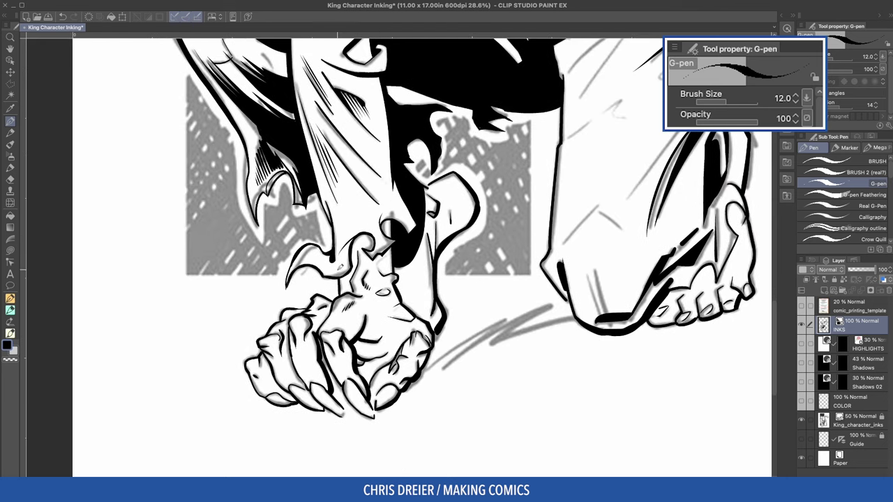
mouse_move(349, 246)
left_mouse_down()
mouse_move(391, 209)
mouse_move(351, 225)
left_mouse_up()
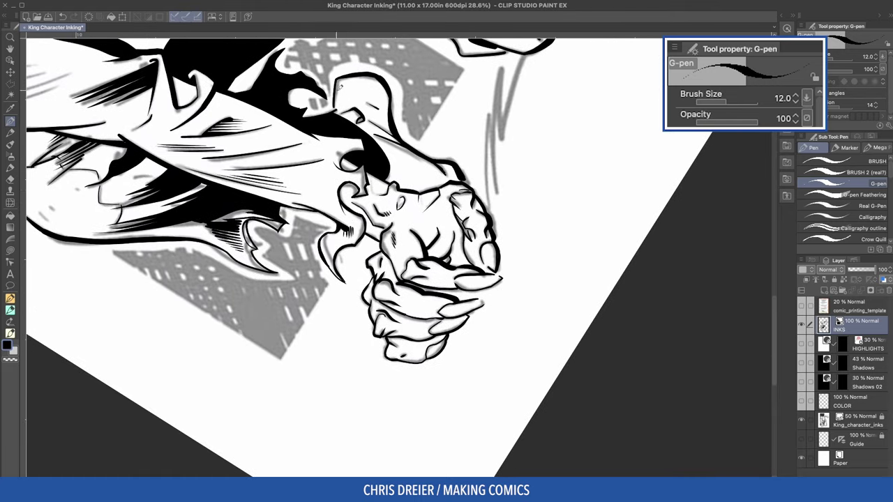
Select the clawed hand's skin areas and use the Lasso to limit the selection to the wrist shadow beneath the torn cuff
key("w")
left_click(391, 223)
left_click(419, 293, "shift")
key("ctrl+shift+r")
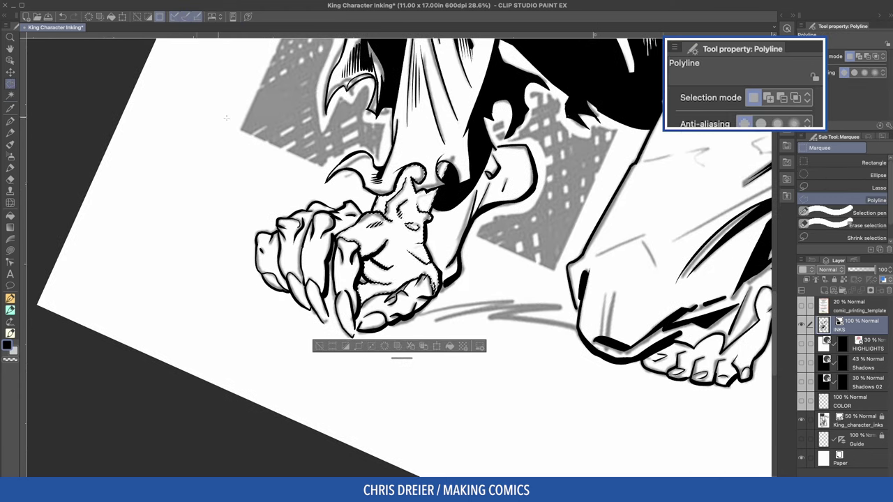
key("m")
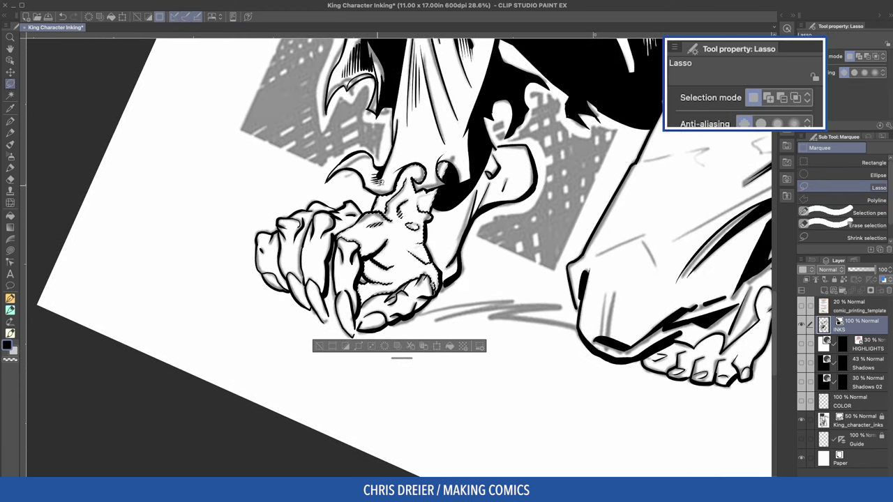
mouse_move(391, 175)
left_mouse_down()
mouse_move(293, 328)
mouse_move(418, 183)
left_mouse_up()
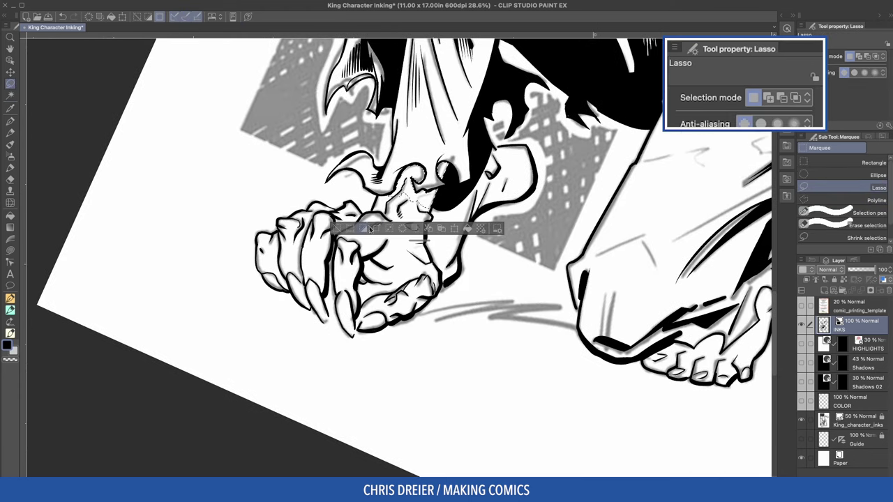
left_click(370, 229)
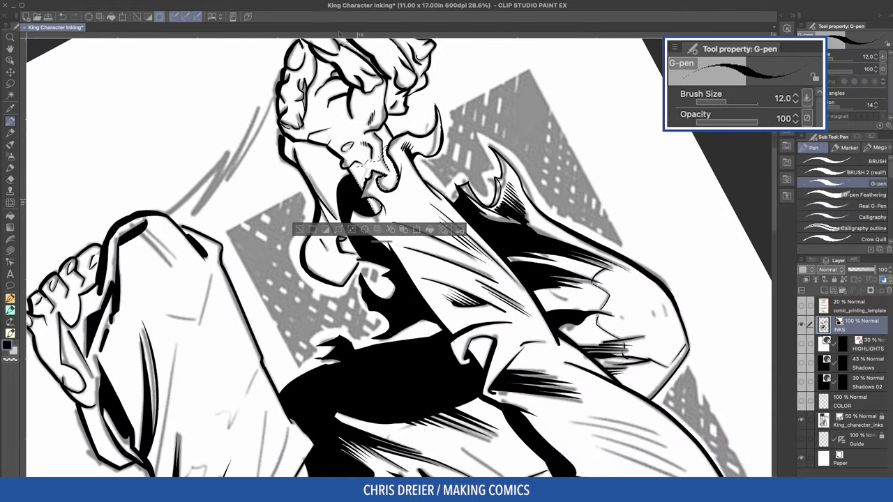
Hatch the wrist shadow and the curls of the torn cuff with the G-pen, increasing the size from 10 to 15
key("bracketleft")
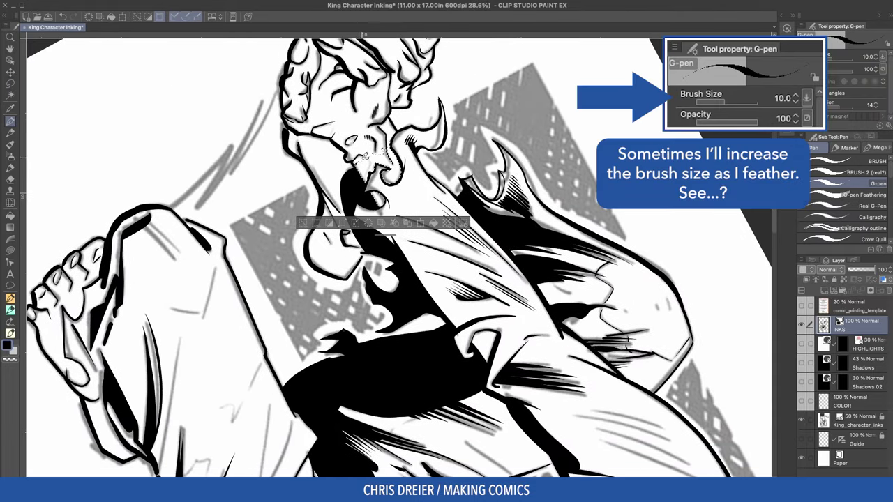
left_click_drag(377, 154, 360, 176)
left_click_drag(394, 140, 372, 173)
key("bracketright")
key("bracketright")
mouse_move(394, 140)
left_mouse_down()
mouse_move(377, 159)
mouse_move(391, 179)
left_mouse_up()
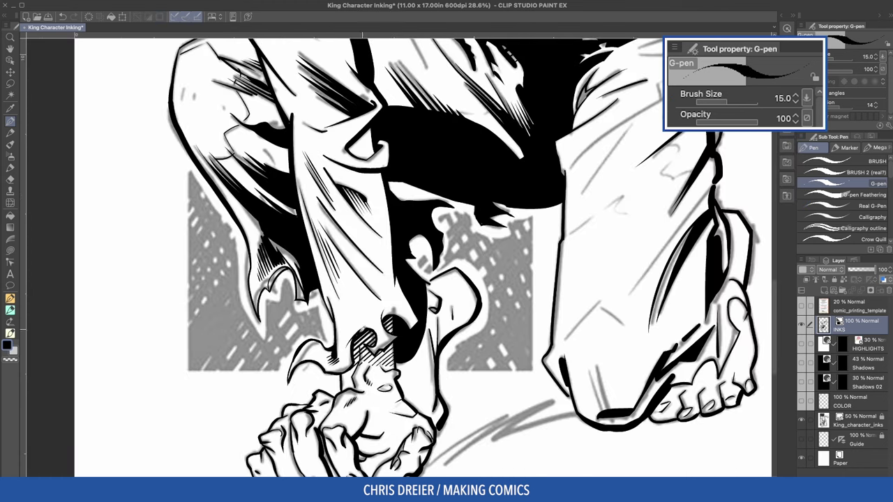
Hatch the shaded side and claw of the clawed hand's thumb with the G-pen at size 12
mouse_move(293, 140)
left_mouse_down()
mouse_move(200, 205)
mouse_move(314, 174)
mouse_move(380, 170)
left_mouse_up()
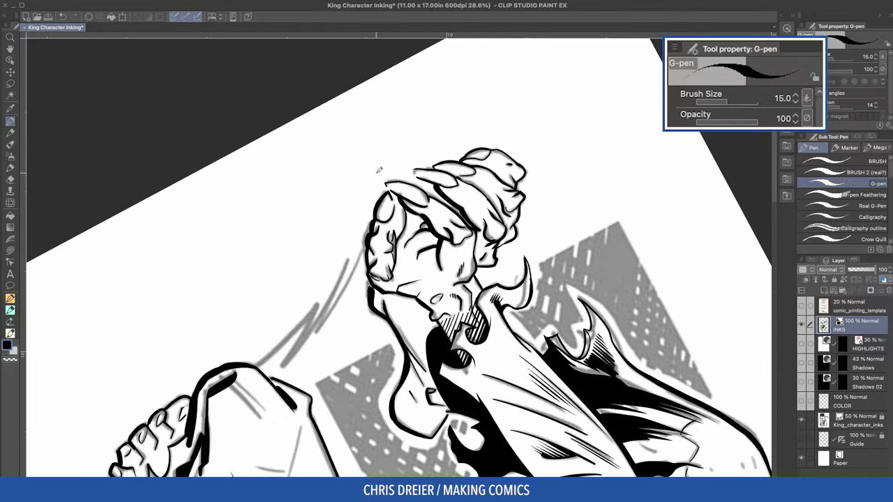
key("bracketleft")
left_click_drag(389, 201, 375, 254)
left_click_drag(389, 225, 385, 253)
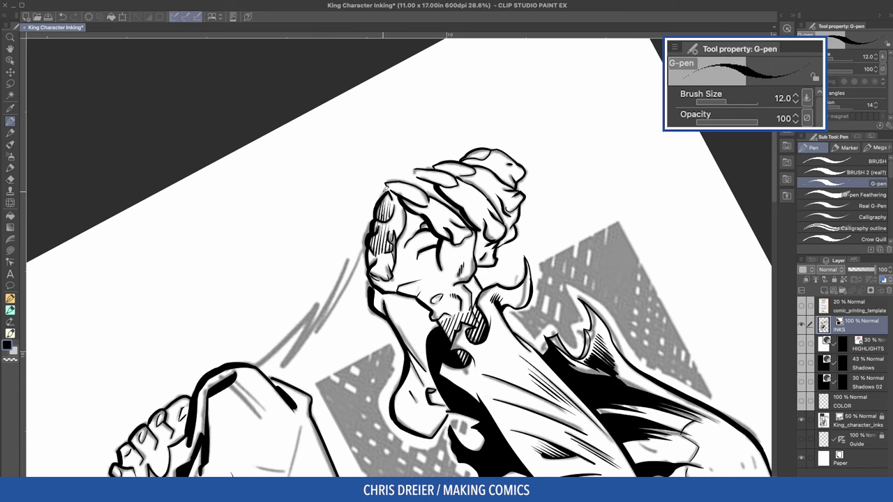
Hatch the clawed finger nearest the thumb from knuckle to claw tip with long parallel G-pen strokes at size 12
scroll(309, 58, "down", 5)
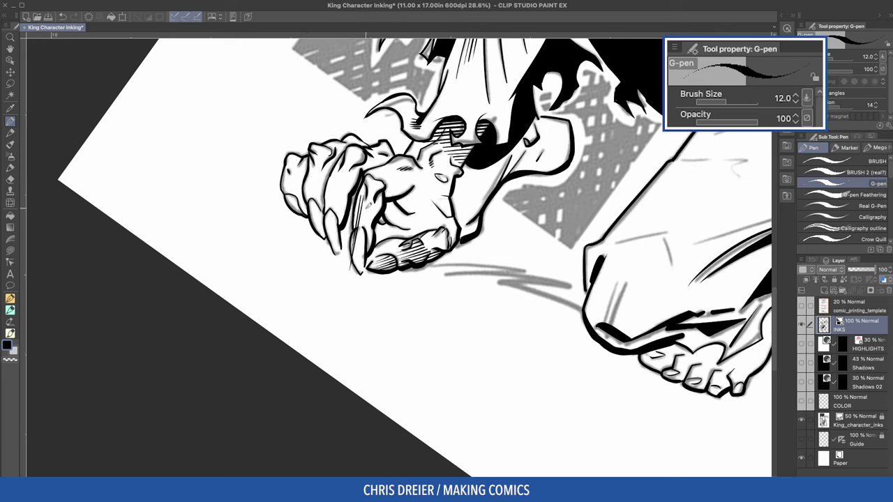
left_click_drag(364, 184, 353, 240)
left_click_drag(372, 181, 358, 267)
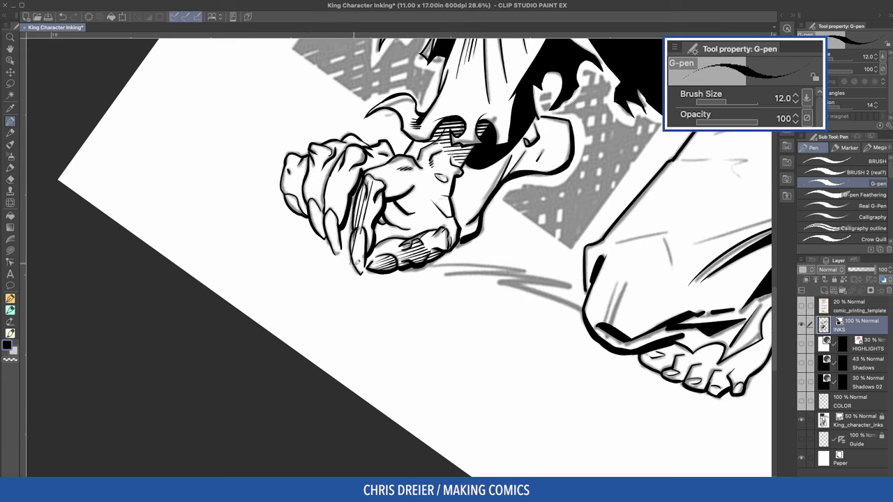
left_click_drag(363, 220, 354, 265)
left_click_drag(376, 185, 362, 269)
left_click_drag(373, 229, 365, 270)
Hatch the shaded lower parts of the remaining clawed fingers with parallel G-pen strokes at size 12
left_click_drag(332, 179, 326, 211)
left_click_drag(337, 177, 332, 232)
left_click_drag(346, 182, 340, 247)
left_click_drag(352, 187, 344, 235)
left_click_drag(319, 177, 314, 212)
left_click_drag(325, 180, 322, 237)
left_click_drag(331, 210, 326, 238)
left_click_drag(295, 174, 289, 202)
left_click_drag(298, 184, 293, 209)
left_click_drag(307, 190, 300, 214)
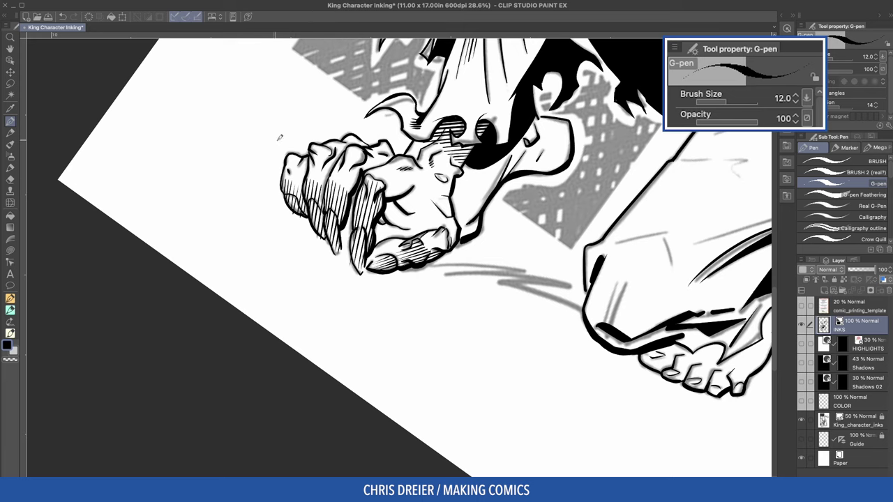
Clean up the claw tips with the Rough eraser at size 100 and feather the palm's shadow with G-pen Feathering at size 25
scroll(272, 175, "up", 2)
key("e")
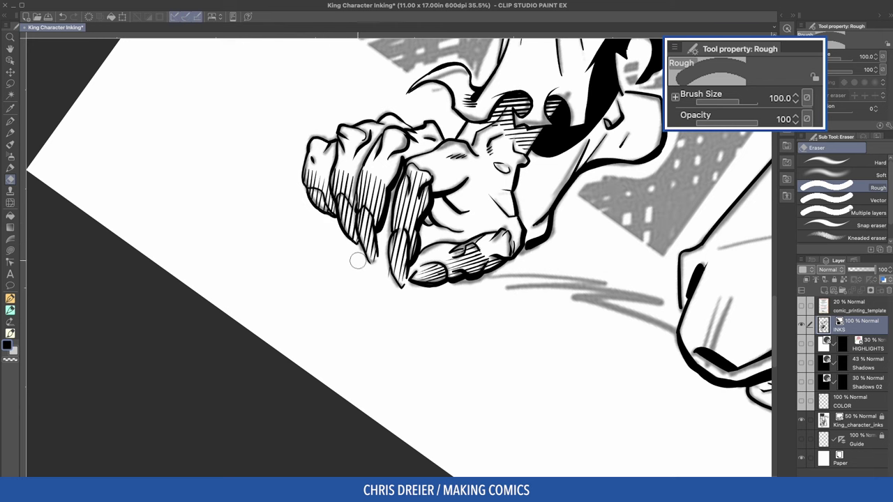
scroll(357, 261, "down", 1)
key("p")
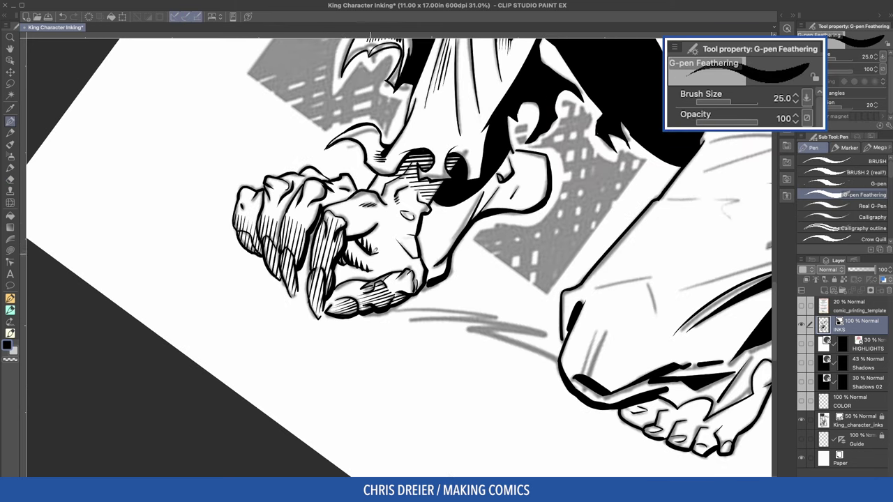
key("v")
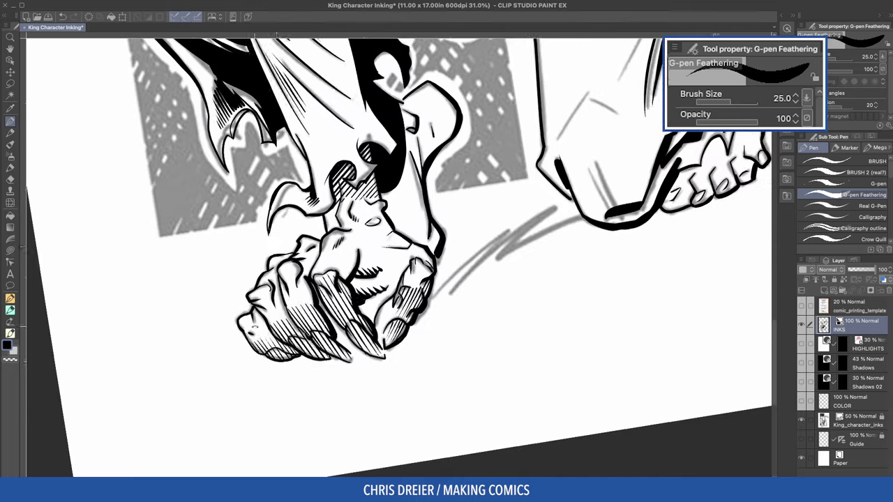
Hatch the palm creases and knuckles of the clawed hand with short G-pen strokes at size 12
left_click(865, 183)
key("v")
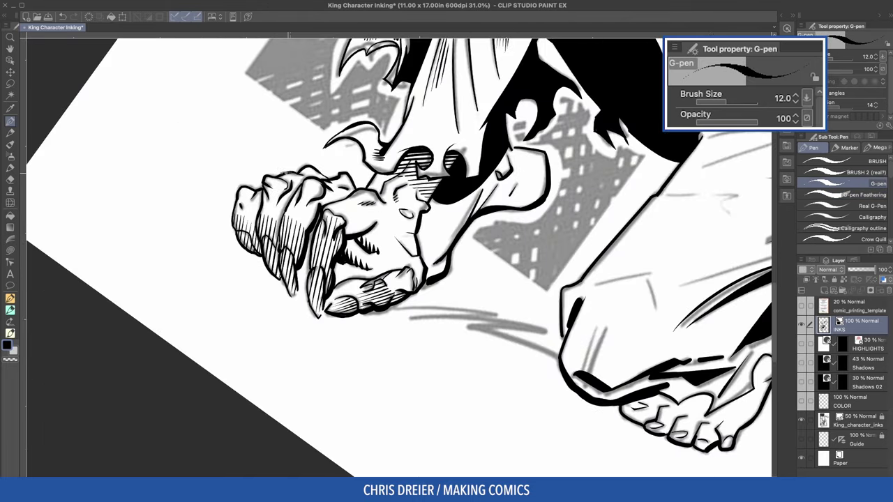
left_click_drag(398, 237, 419, 250)
key("minus")
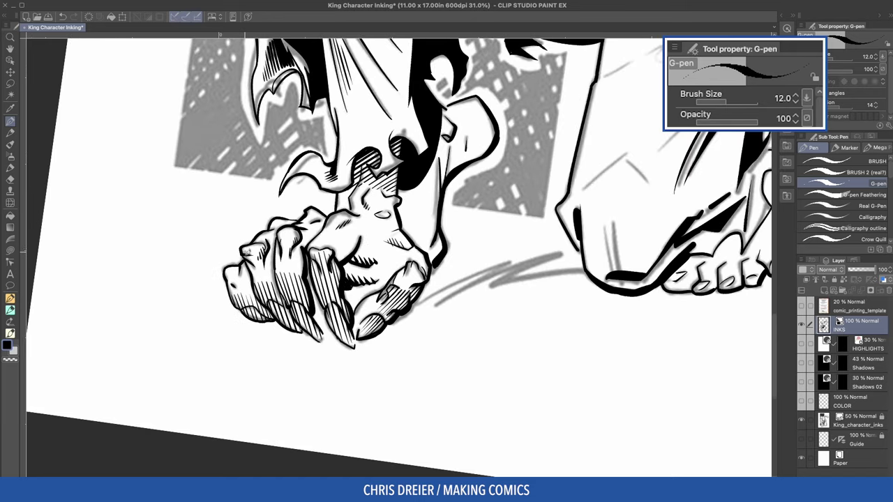
left_click_drag(250, 253, 270, 220)
key("minus")
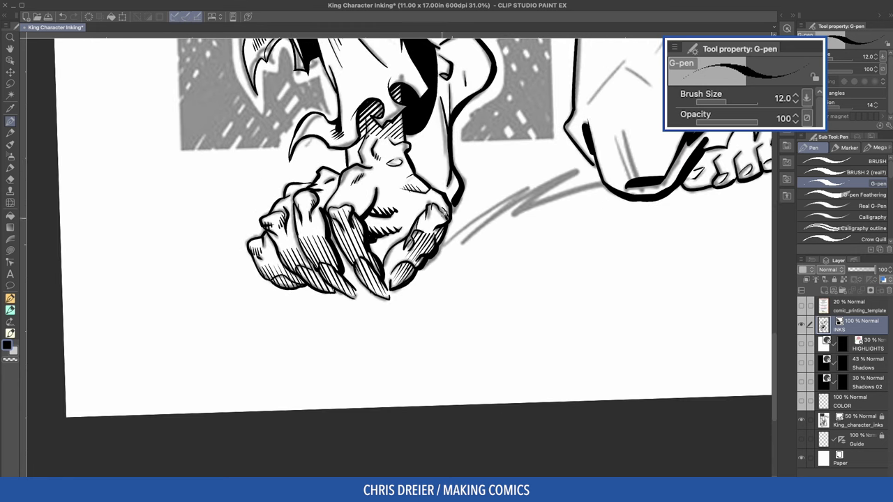
scroll(411, 233, "up", 1)
scroll(277, 193, "up", 1)
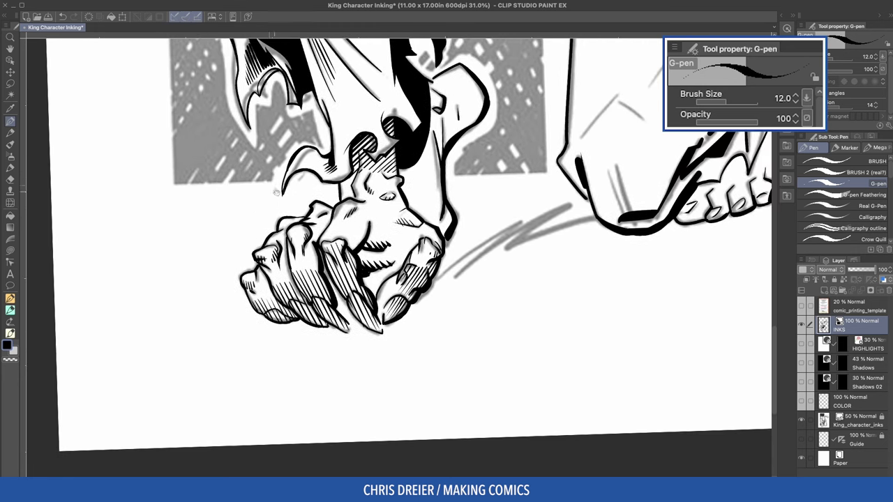
Refine the torn cuff's curled tip above the clawed hand with the transparent colour and hatch the curl with the G-pen at size 12
left_click_drag(285, 191, 299, 172)
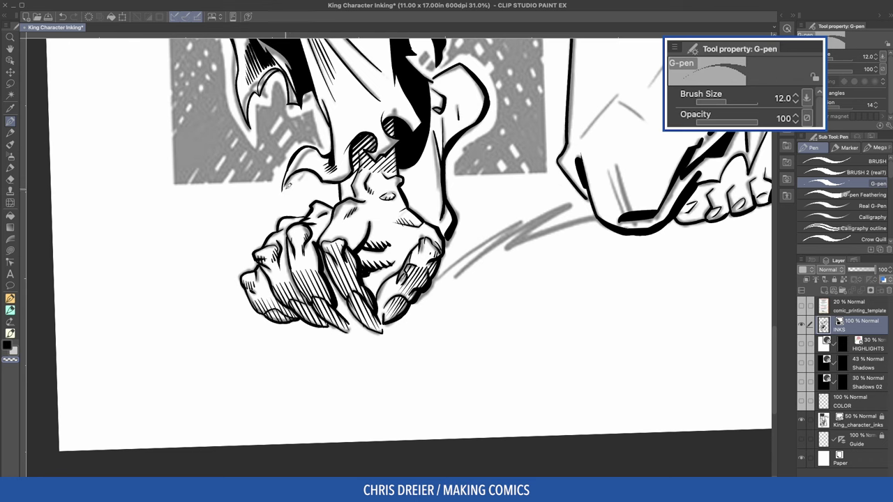
scroll(307, 178, "down", 1)
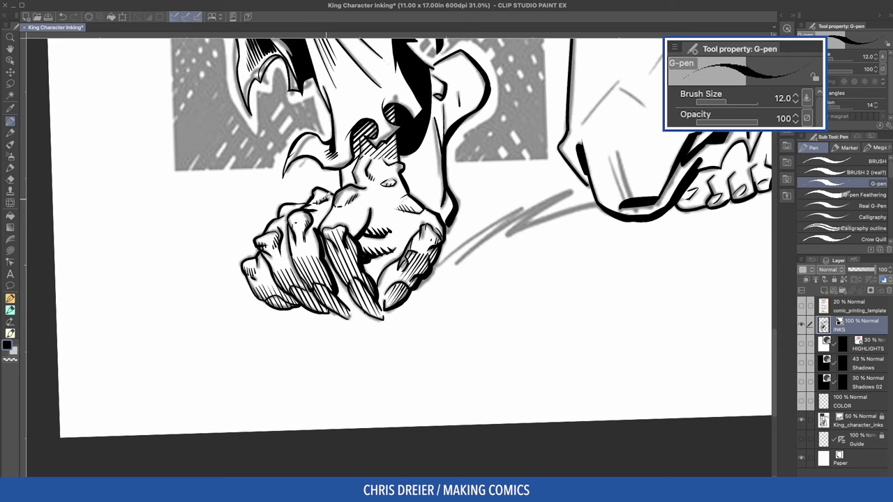
key("e")
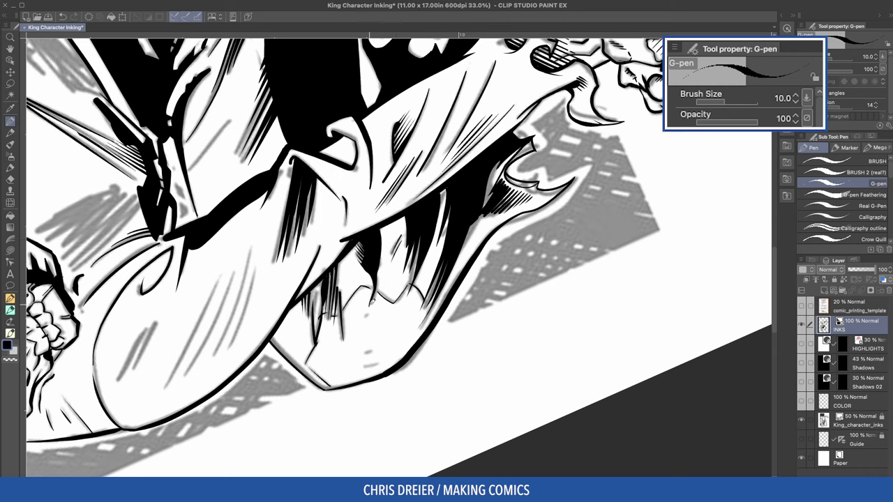
Hatch the bent knee behind the forearm with short G-pen strokes at size 10
left_click_drag(376, 301, 364, 314)
left_click_drag(373, 312, 351, 334)
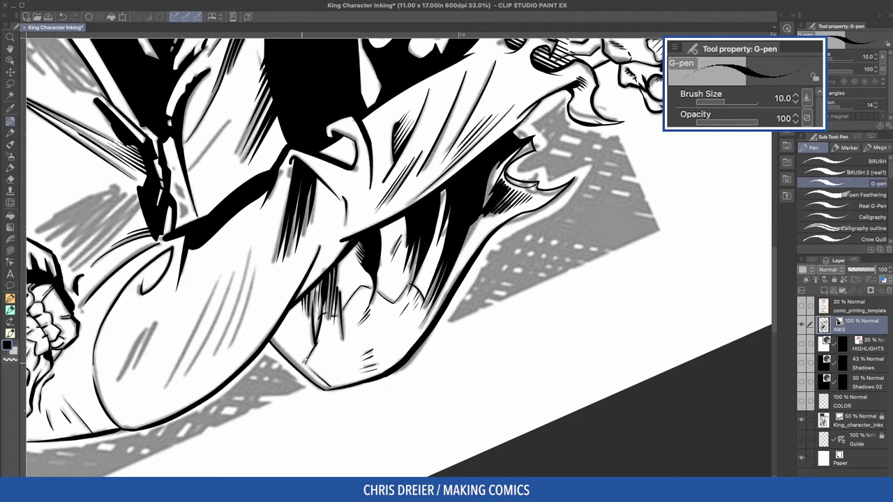
left_click_drag(300, 323, 409, 317)
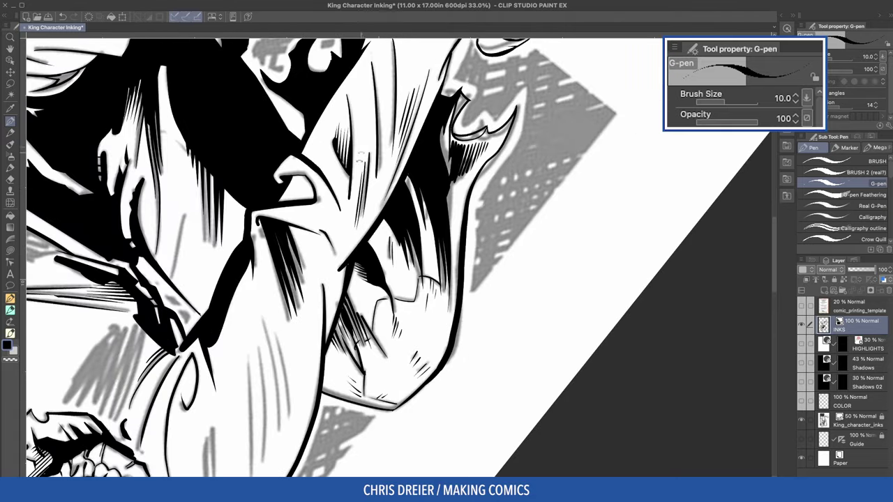
left_click_drag(558, 175, 234, 241)
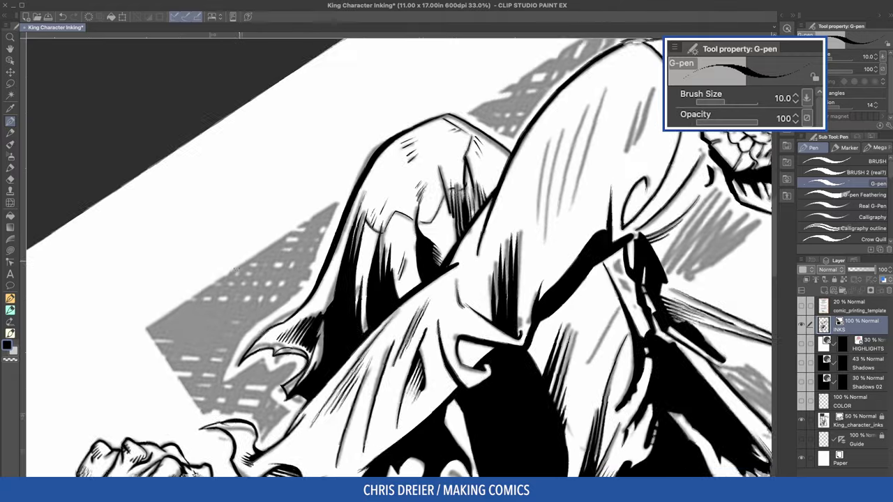
mouse_move(321, 323)
left_mouse_down()
mouse_move(342, 310)
mouse_move(321, 281)
mouse_move(316, 199)
mouse_move(446, 166)
mouse_move(428, 247)
left_mouse_up()
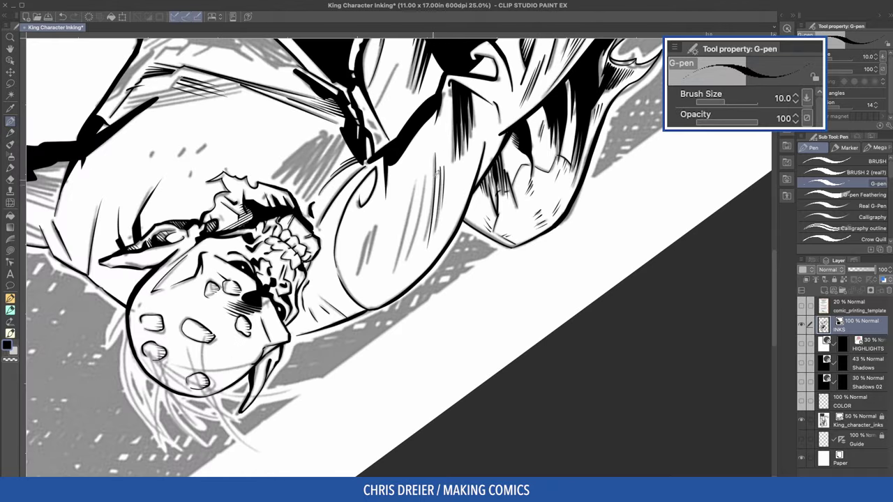
Hatch the rounded upper sleeve of the lowered arm with long parallel G-pen strokes, increasing the size from 10 to 17
key("bracketright")
mouse_move(432, 160)
left_mouse_down()
mouse_move(416, 255)
mouse_move(408, 258)
left_mouse_up()
key("bracketright")
left_click_drag(418, 177, 395, 276)
key("bracketleft")
mouse_move(411, 200)
left_mouse_down()
mouse_move(394, 265)
mouse_move(375, 269)
left_mouse_up()
key("bracketright")
key("bracketright")
left_click_drag(382, 219, 364, 274)
left_click_drag(379, 224, 354, 283)
left_click_drag(365, 243, 339, 281)
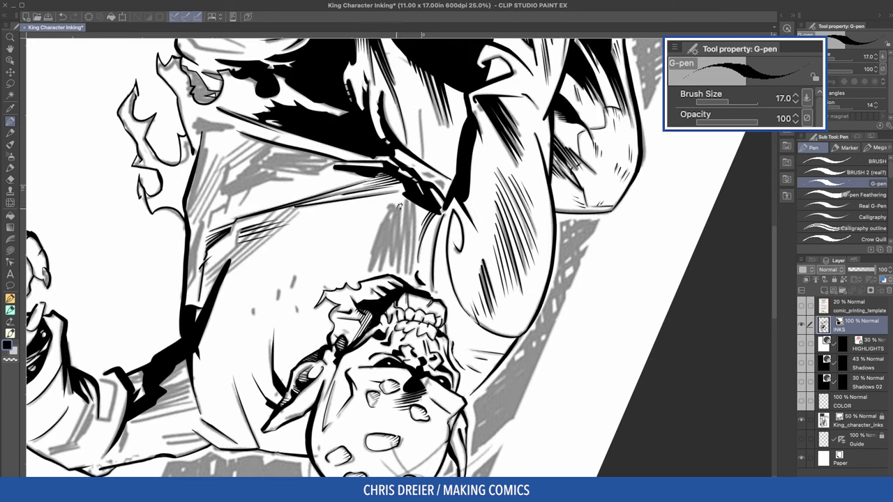
Outline and hatch the chest shadow beneath the jaw with the G-pen at size 17, redoing a misplaced stroke
left_click_drag(401, 204, 374, 257)
mouse_move(412, 198)
left_mouse_down()
mouse_move(402, 278)
mouse_move(403, 237)
left_mouse_up()
key("ctrl+z")
left_click_drag(416, 203, 406, 269)
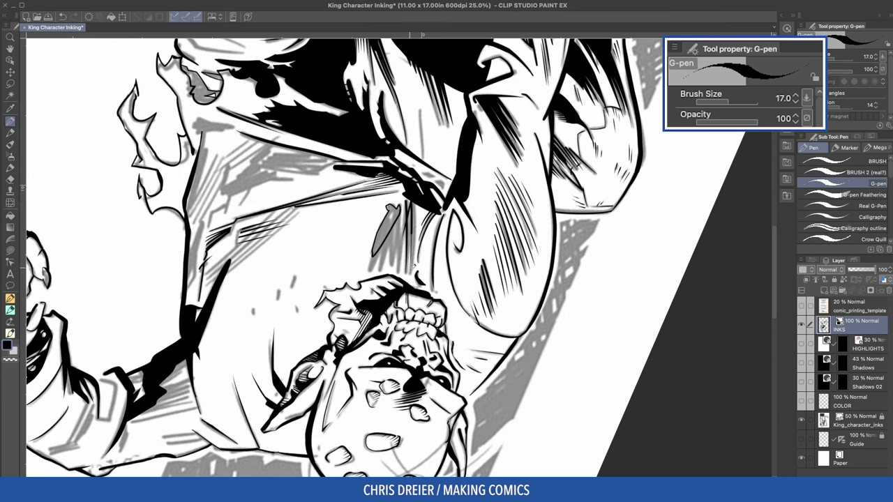
left_click_drag(417, 234, 410, 270)
left_click_drag(425, 197, 400, 265)
Feather the edge of the chest shadow beneath the jaw with heavy G-pen Feathering strokes at size 50
left_click(862, 195)
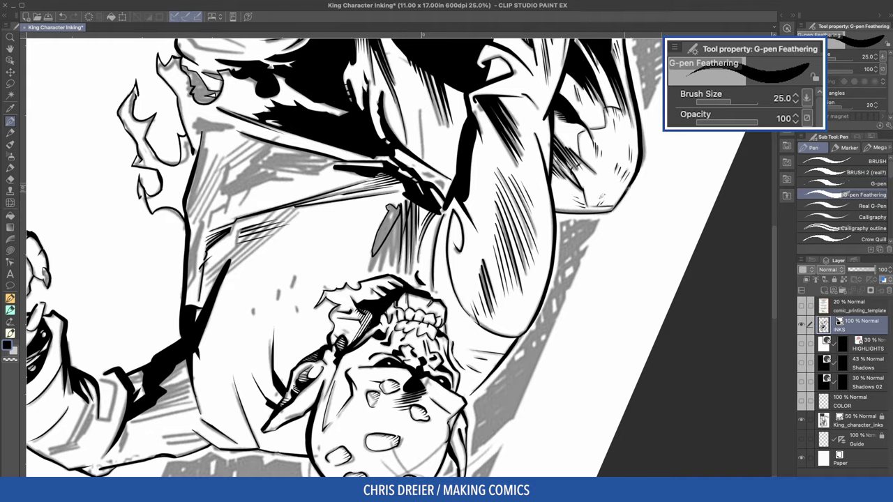
key("r")
key("bracketright")
key("ctrl+z")
mouse_move(429, 253)
left_mouse_down()
mouse_move(398, 307)
mouse_move(407, 305)
left_mouse_up()
key("ctrl+z")
left_click_drag(421, 248, 411, 294)
mouse_move(420, 250)
left_mouse_down()
mouse_move(416, 287)
mouse_move(420, 277)
left_mouse_up()
Fill the gaps in the chest shadow and the hole in the torn waist cloth with black using the Refer other layers fill
key("r")
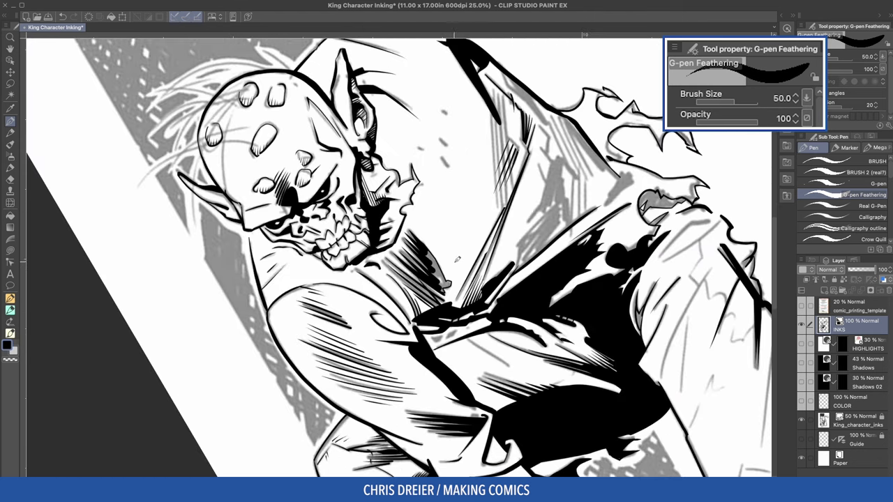
key("r")
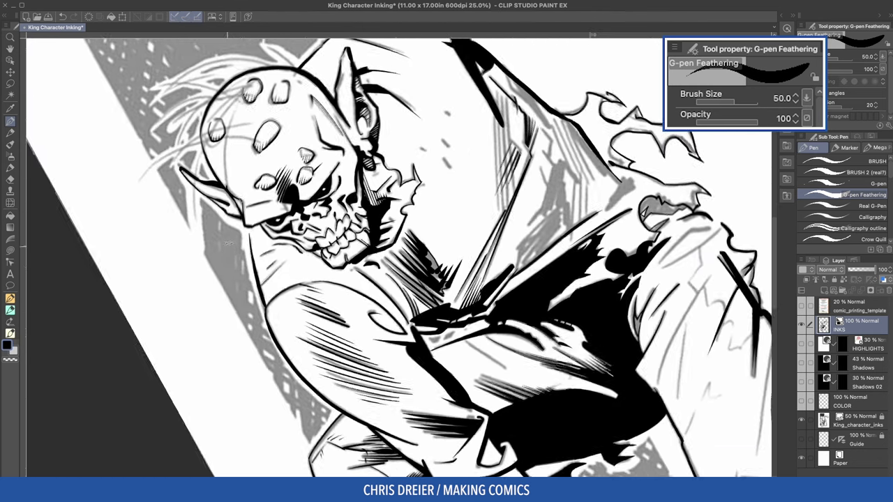
key("g")
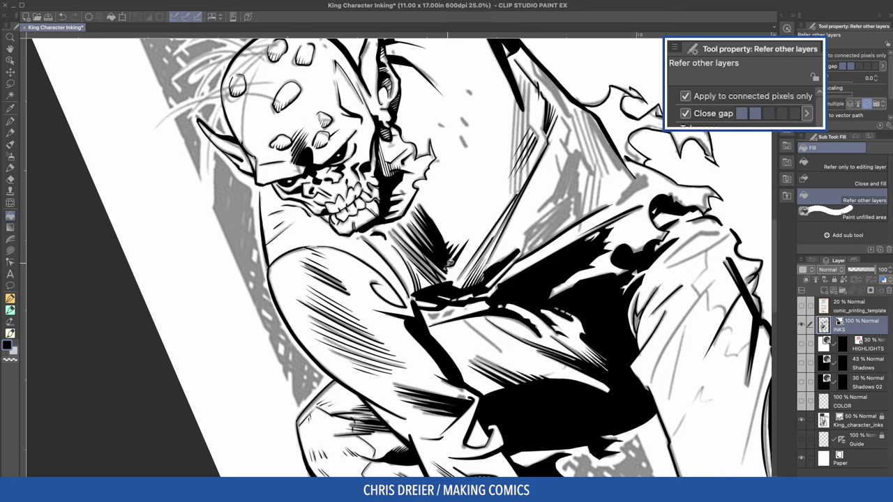
key("r")
Hatch the shirt folds above the waist with parallel G-pen strokes at size 17
key("p")
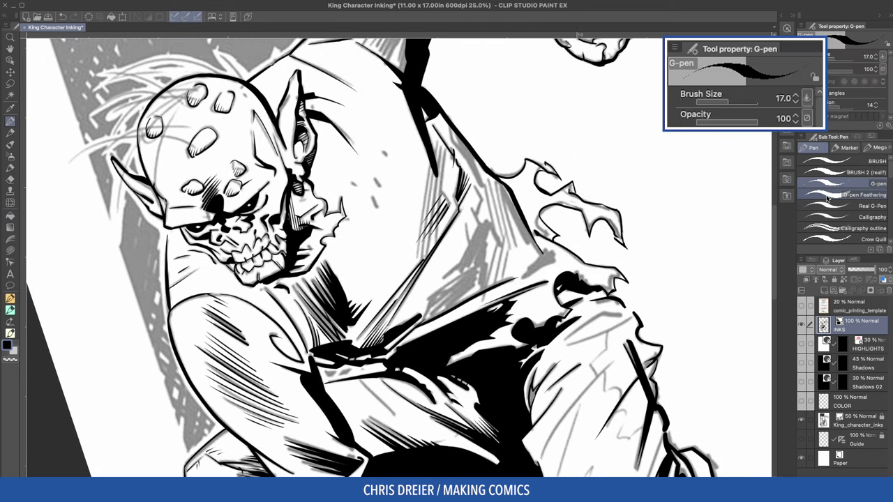
mouse_move(489, 164)
left_mouse_down()
mouse_move(472, 186)
mouse_move(475, 216)
mouse_move(451, 279)
left_mouse_up()
mouse_move(469, 241)
left_mouse_down()
mouse_move(447, 285)
mouse_move(434, 286)
left_mouse_up()
left_click_drag(473, 243, 464, 272)
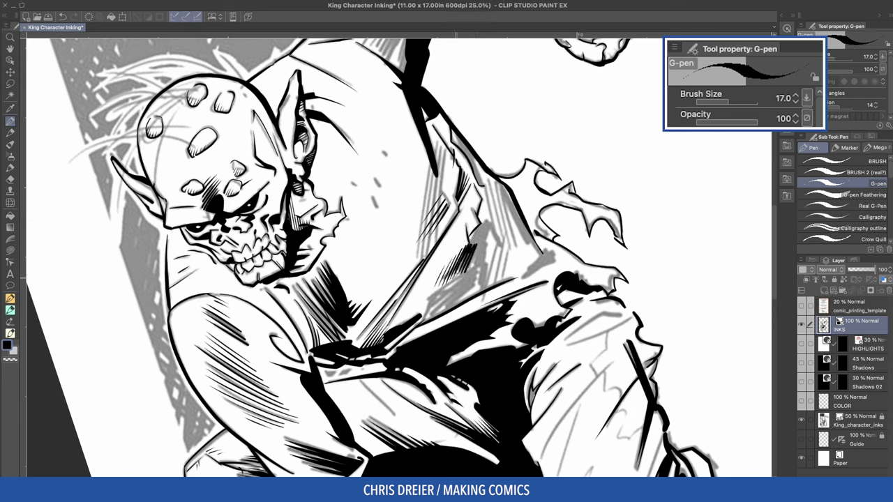
left_click_drag(492, 199, 478, 225)
left_click_drag(499, 257, 486, 287)
key("minus")
key("minus")
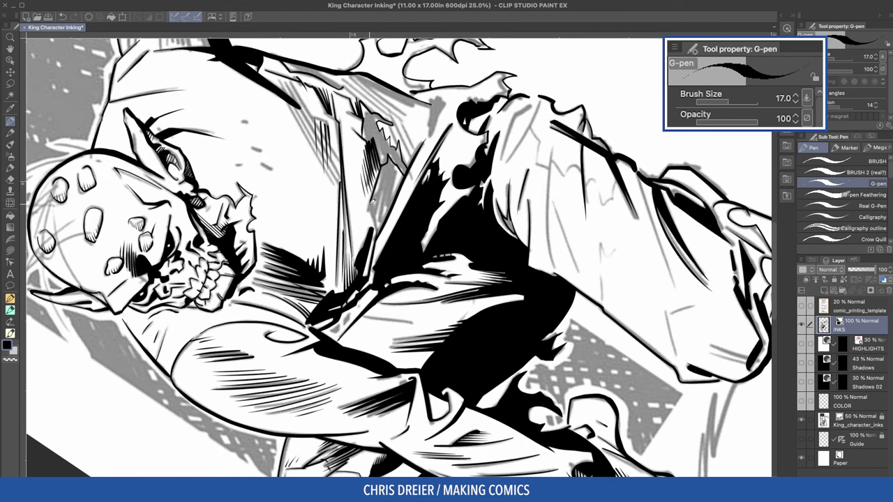
Extend the hatching around the jagged shadow between the waist folds with the G-pen at size 17
left_click_drag(385, 168, 368, 229)
key("ctrl+z")
left_click_drag(404, 162, 389, 206)
left_click_drag(386, 176, 373, 228)
left_click_drag(392, 196, 375, 237)
left_click_drag(393, 197, 383, 219)
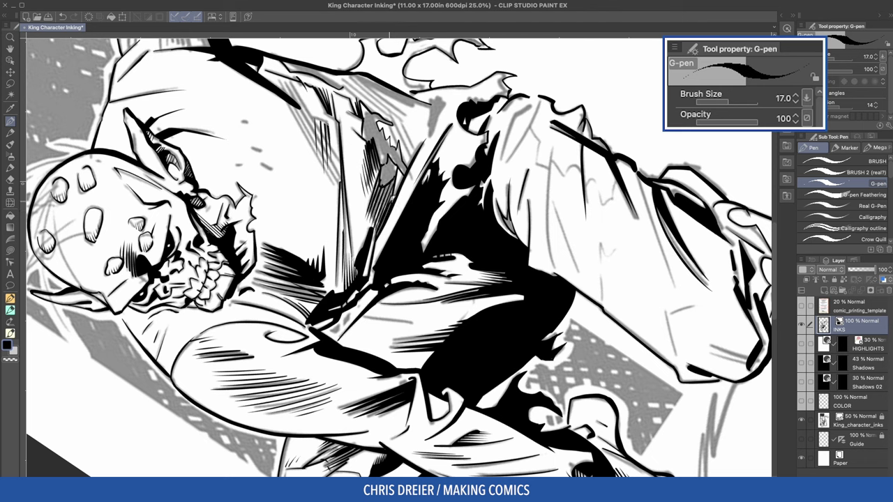
left_click_drag(373, 205, 412, 146)
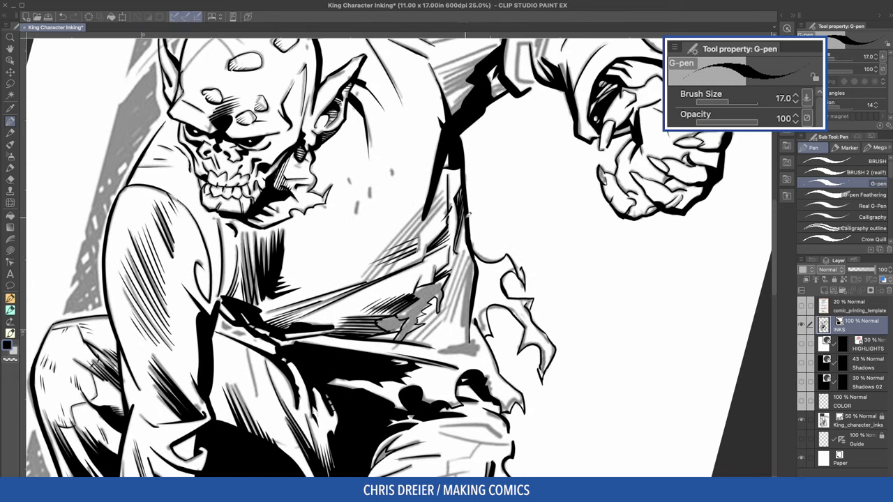
Fill the jagged waist shadow with black and hatch the shirt's outer side with the G-pen at size 12
key("bracketleft")
key("bracketleft")
mouse_move(462, 253)
left_mouse_down()
mouse_move(450, 317)
mouse_move(466, 331)
mouse_move(447, 258)
mouse_move(462, 222)
mouse_move(433, 240)
left_mouse_up()
key("g")
key("p")
left_click_drag(447, 195, 434, 254)
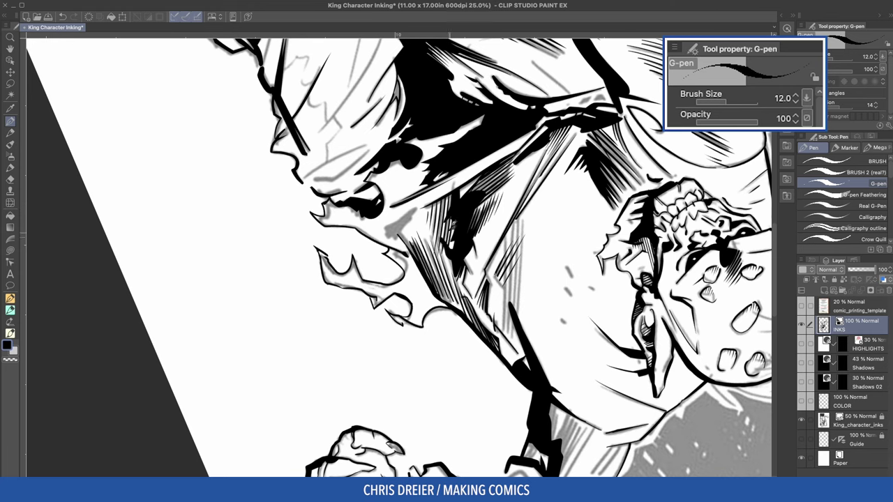
left_click_drag(449, 220, 455, 250)
left_click_drag(216, 195, 380, 238)
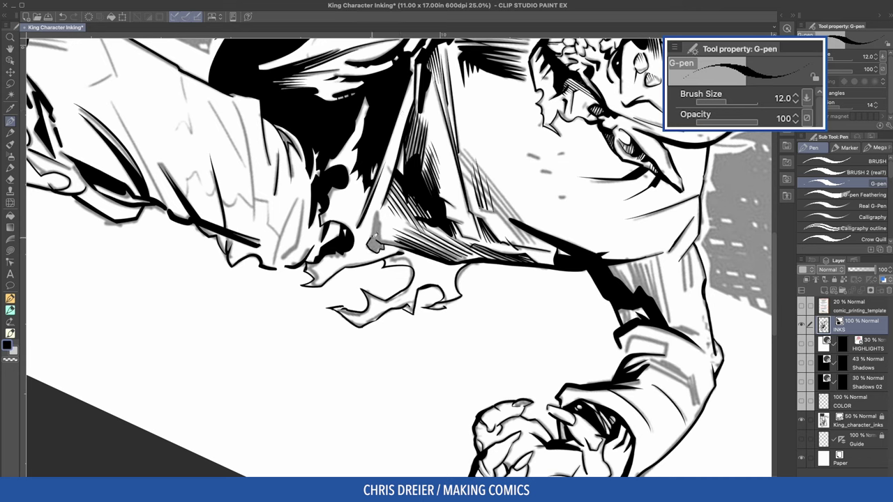
Hatch the long fold across the shirt's side with G-pen strokes at size 15 and fill its enclosed shadow
key("period")
key("p")
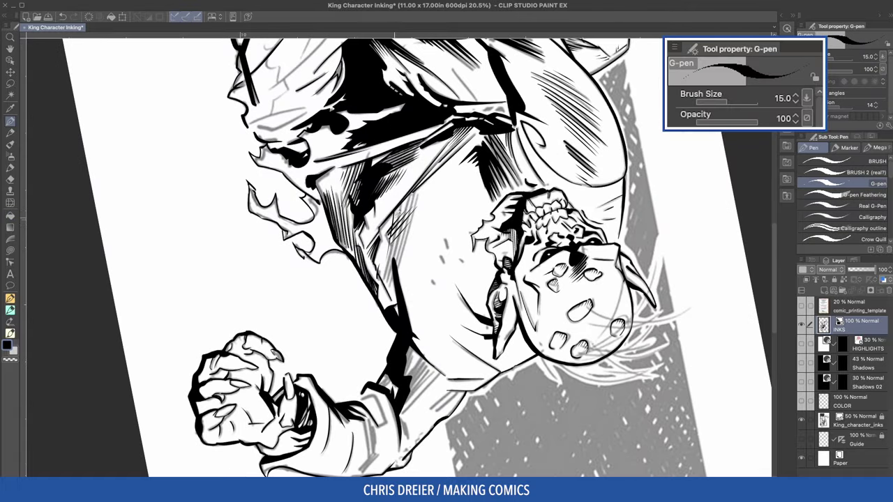
left_click_drag(399, 206, 384, 286)
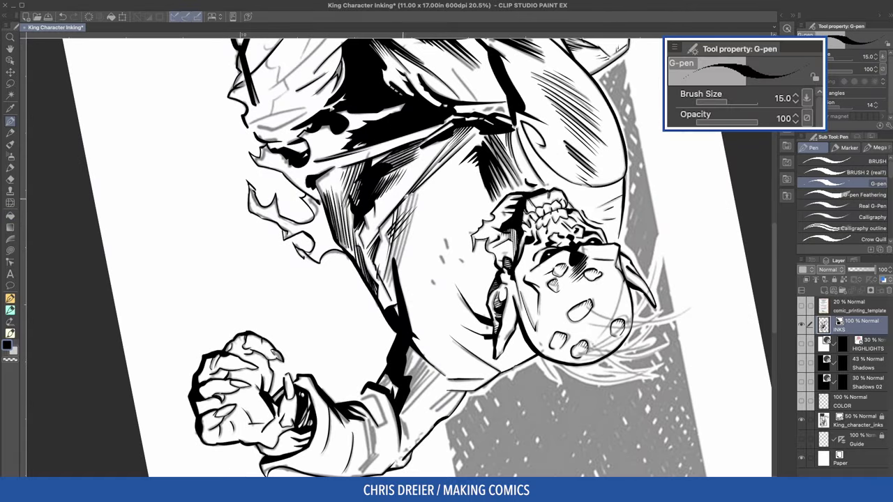
mouse_move(414, 194)
left_mouse_down()
mouse_move(388, 286)
mouse_move(396, 264)
mouse_move(406, 285)
left_mouse_up()
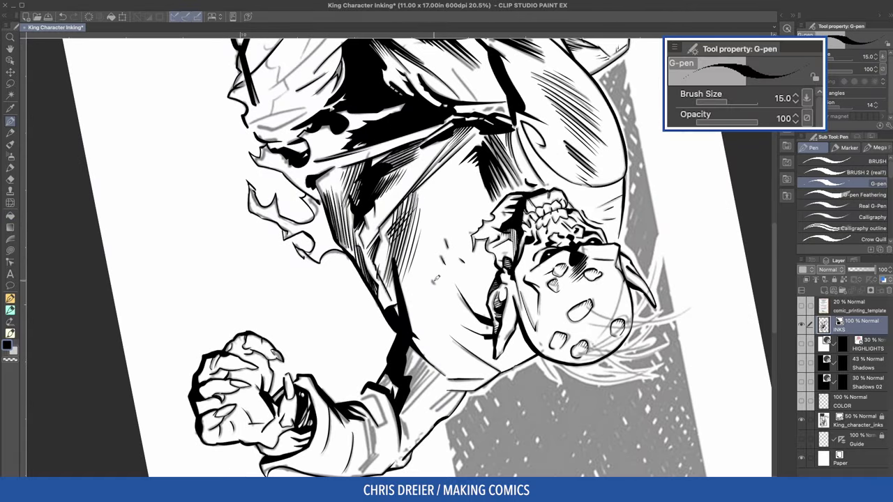
mouse_move(398, 282)
left_mouse_down()
mouse_move(388, 307)
mouse_move(441, 221)
mouse_move(432, 227)
mouse_move(439, 231)
mouse_move(364, 234)
left_mouse_up()
key("g")
key("p")
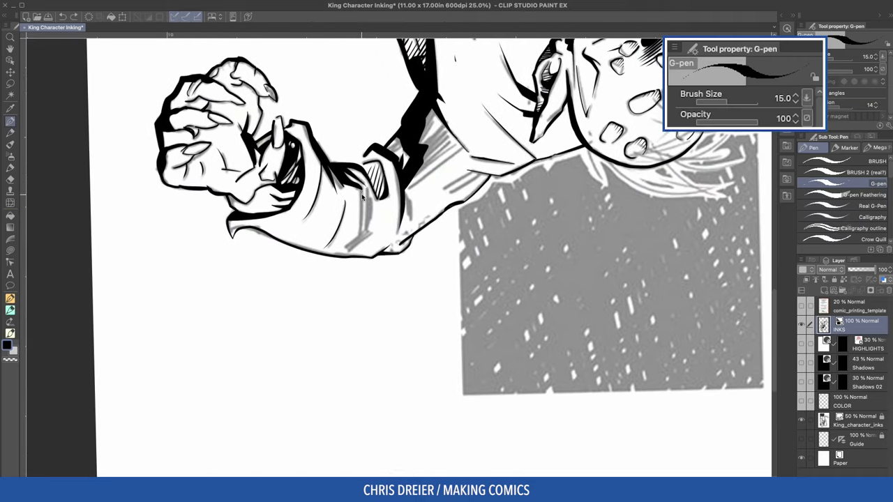
Hatch the elbow and rolled cuff folds of the raised arm's sleeve with the G-pen at size 15
mouse_move(366, 184)
left_mouse_down()
mouse_move(365, 235)
mouse_move(372, 235)
left_mouse_up()
key("ctrl+z")
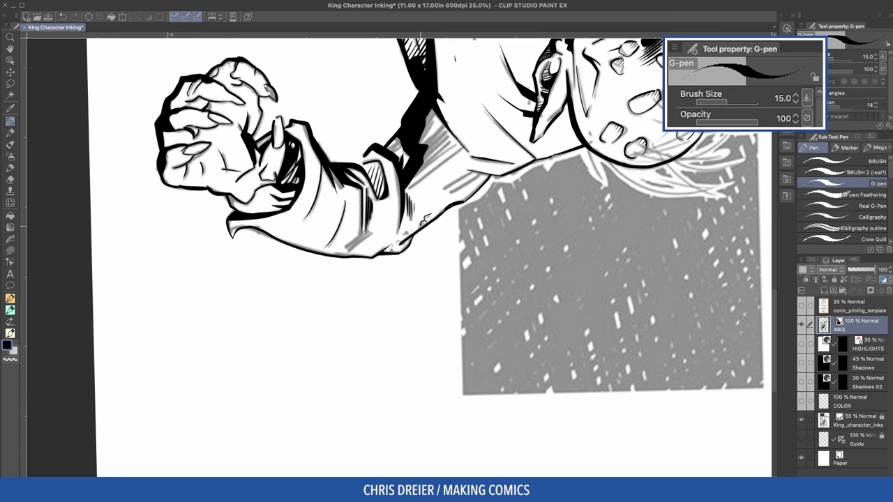
key("minus")
key("minus")
key("minus")
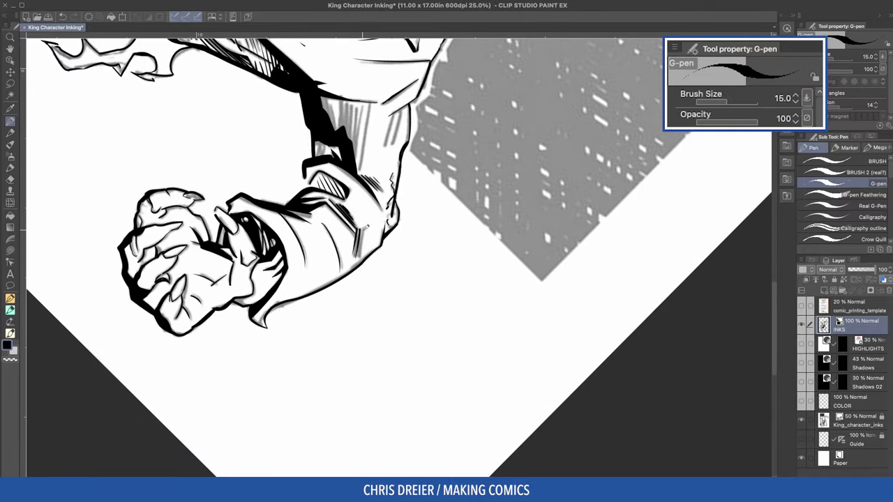
key("ctrl+z")
left_click_drag(365, 224, 358, 252)
Hatch the raised arm's upper sleeve between the shoulder and the black shadow with G-pen strokes at size 15
left_click_drag(181, 149, 277, 55)
left_click_drag(318, 134, 323, 156)
left_click_drag(321, 134, 328, 157)
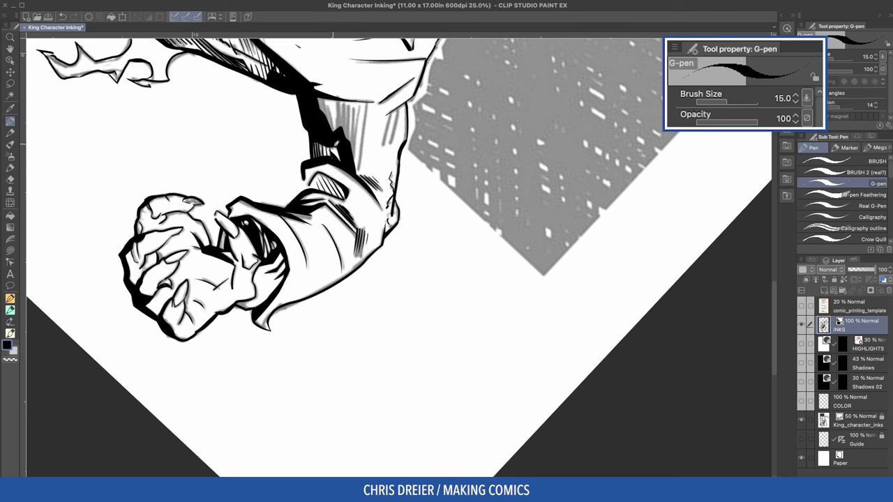
left_click_drag(402, 100, 388, 148)
mouse_move(250, 111)
left_mouse_down()
mouse_move(236, 100)
mouse_move(334, 119)
mouse_move(343, 171)
left_mouse_up()
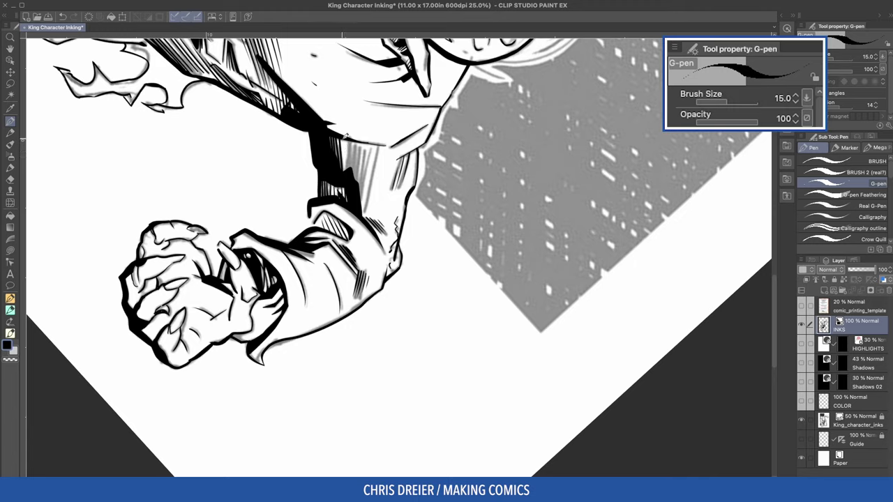
left_click_drag(346, 134, 356, 172)
left_click_drag(357, 136, 360, 177)
left_click_drag(362, 139, 367, 205)
left_click_drag(369, 143, 374, 205)
left_click_drag(377, 157, 383, 198)
Hatch the clawed fingers of the raised fist with parallel pen strokes
mouse_move(228, 142)
left_mouse_down("shift+space")
mouse_move(314, 104)
mouse_move(458, 161)
mouse_move(468, 187)
left_mouse_up("shift+space")
mouse_move(469, 170)
left_mouse_down()
mouse_move(586, 189)
mouse_move(620, 265)
mouse_move(506, 272)
left_mouse_up()
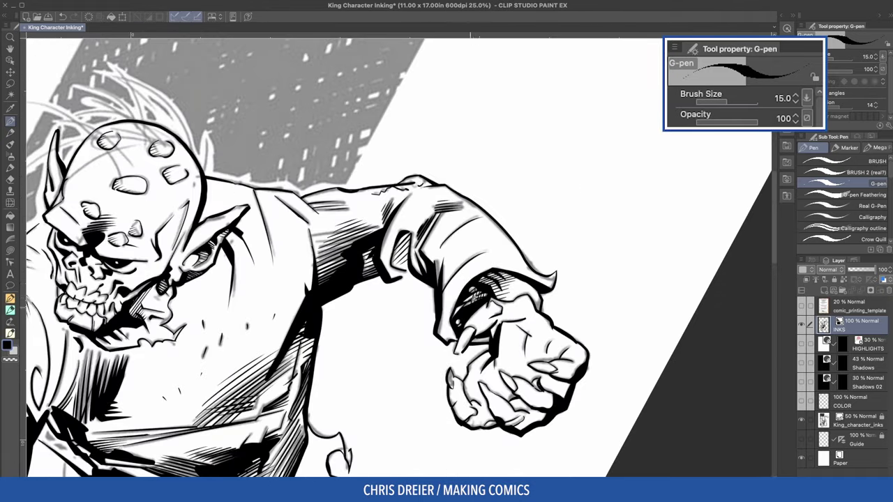
left_click_drag(419, 283, 241, 182, "shift+space")
mouse_move(357, 219)
left_mouse_down()
mouse_move(350, 266)
mouse_move(364, 273)
mouse_move(328, 293)
left_mouse_up()
mouse_move(323, 228)
left_mouse_down()
mouse_move(324, 240)
mouse_move(324, 288)
left_mouse_up()
mouse_move(283, 243)
left_mouse_down()
mouse_move(289, 278)
mouse_move(302, 282)
mouse_move(265, 251)
mouse_move(264, 269)
mouse_move(272, 271)
mouse_move(297, 167)
left_mouse_up()
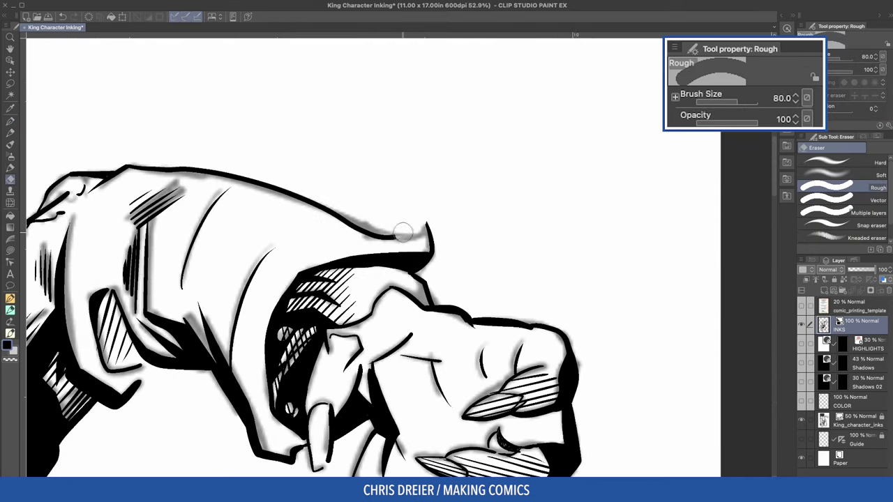
Erase the cuff's pointed tip with the Rough eraser at size 80 and ink a torn, black-filled tip with the Real G-Pen at size 12
mouse_move(398, 225)
left_mouse_down()
mouse_move(437, 252)
mouse_move(356, 245)
mouse_move(392, 250)
left_mouse_up()
key("p")
left_click(821, 206)
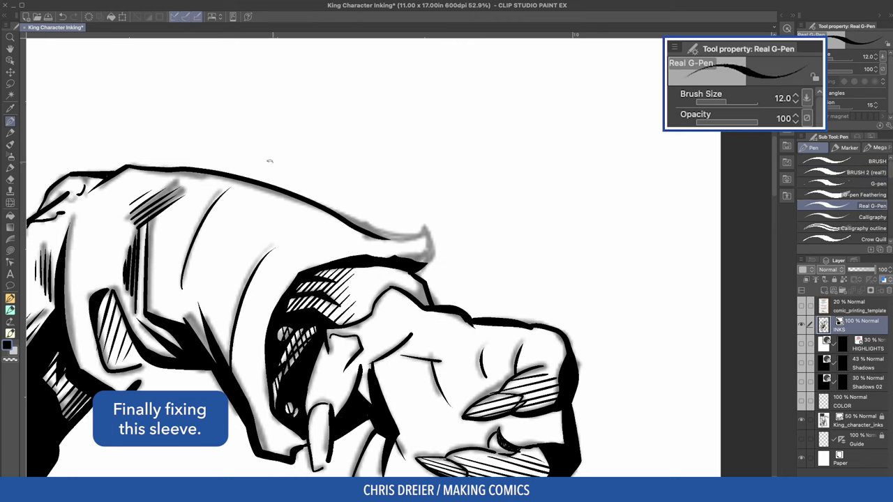
left_click_drag(446, 209, 401, 93, "shift+space")
left_click_drag(399, 218, 422, 204)
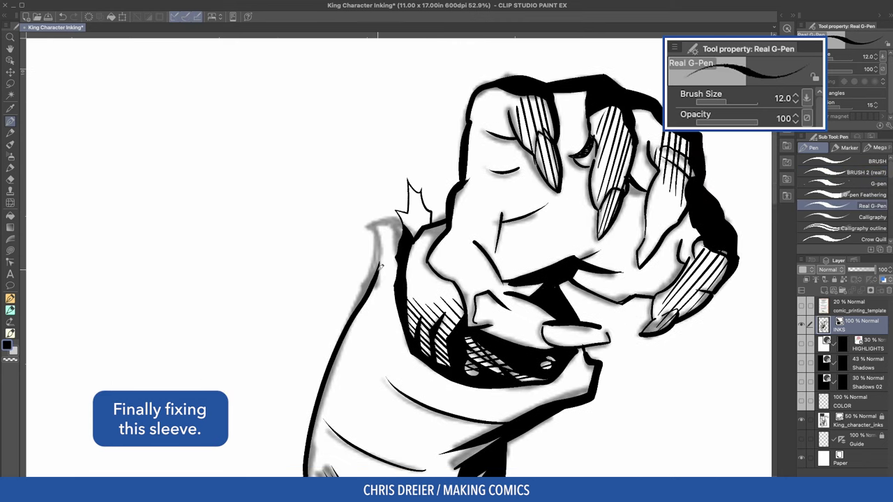
left_click_drag(381, 266, 393, 210)
key("g")
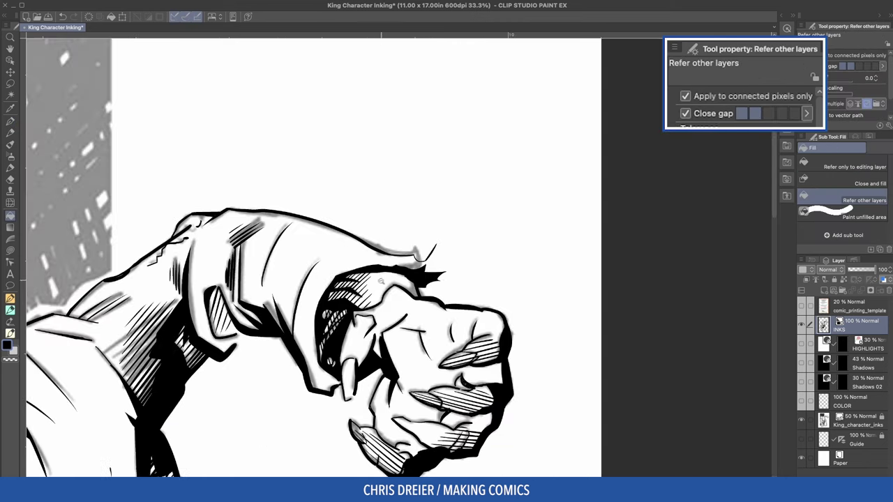
Erase the cuff's outer edge with the Rough eraser at size 50 and redraw its torn end with the Real G-Pen at size 12
scroll(380, 282, "down", 1)
key("e")
scroll(188, 179, "up", 3)
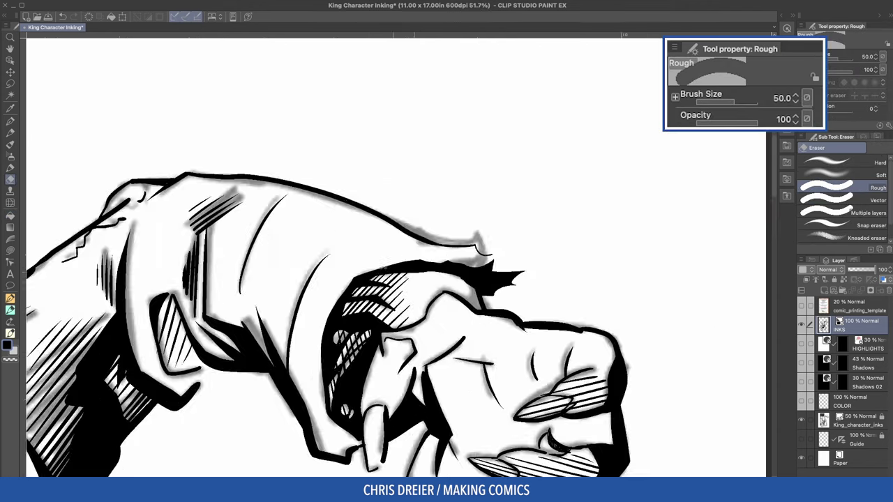
left_click_drag(413, 245, 423, 327)
key("p")
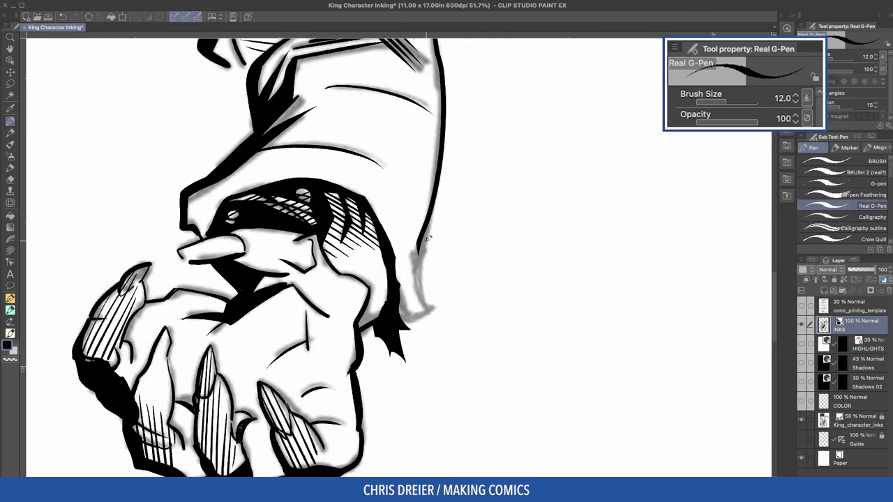
left_click_drag(420, 237, 402, 286)
Ink the fold lines and small wrinkles along the kneeling trouser leg with the Real G-Pen at size 15
key("bracketright")
scroll(405, 287, "down", 2)
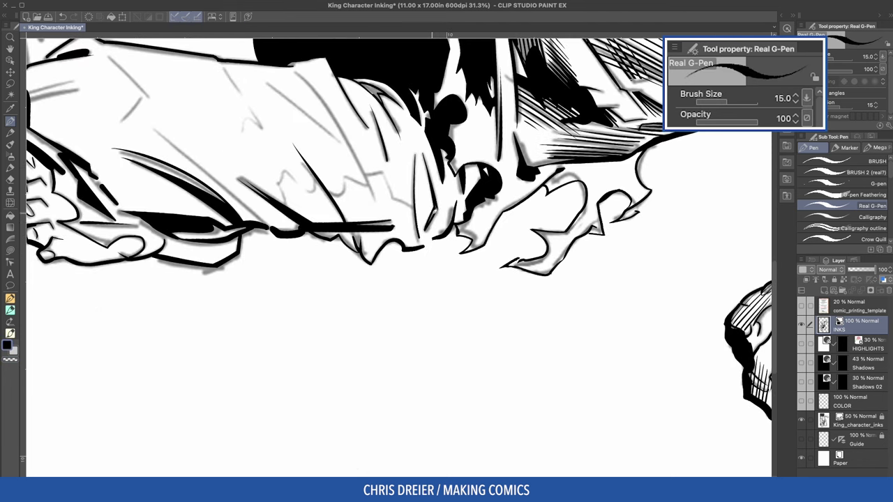
left_click_drag(223, 88, 433, 224)
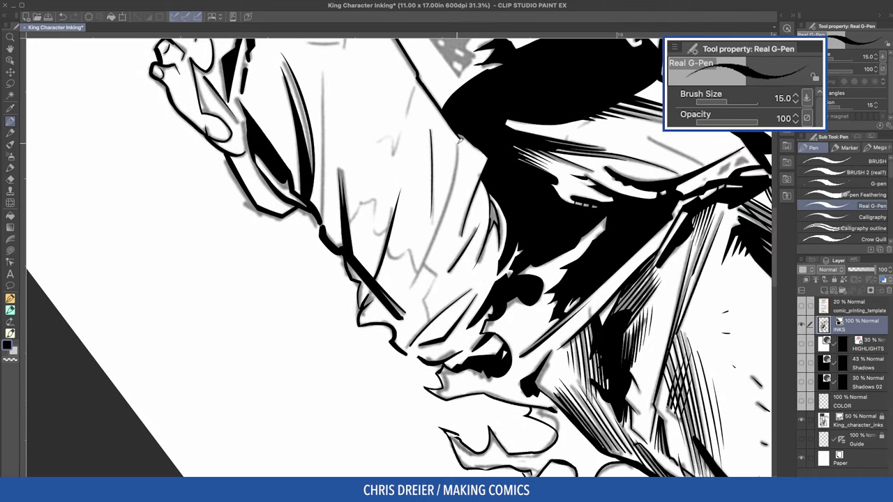
left_click_drag(434, 259, 377, 95)
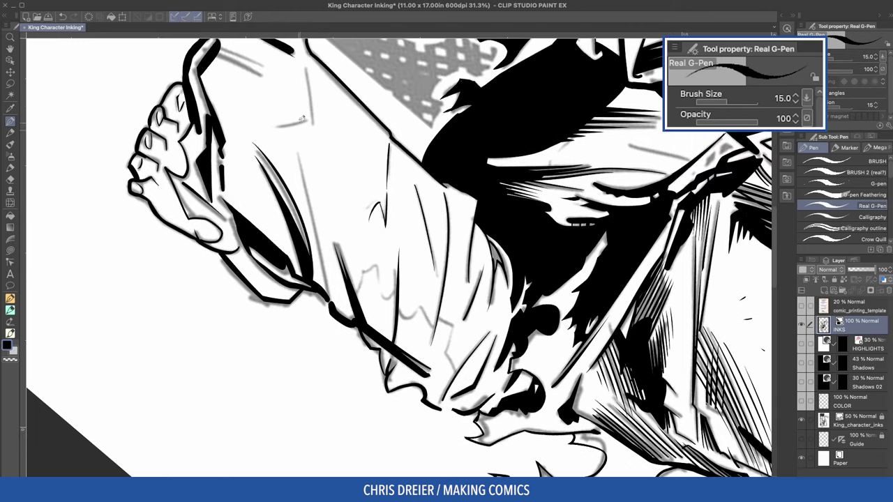
mouse_move(302, 118)
left_mouse_down()
mouse_move(363, 209)
mouse_move(447, 230)
left_mouse_up()
Hatch the knee of the kneeling trouser leg with the Real G-Pen at sizes 15 and 12
key("bracketright")
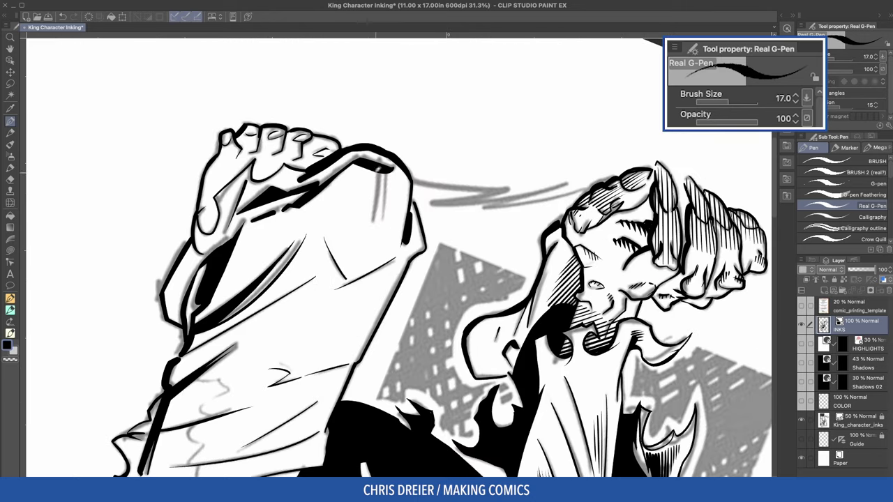
key("bracketleft")
mouse_move(371, 162)
left_mouse_down()
mouse_move(372, 221)
mouse_move(383, 214)
left_mouse_up()
key("bracketleft")
left_click_drag(390, 169, 396, 210)
left_click_drag(316, 64, 316, 160)
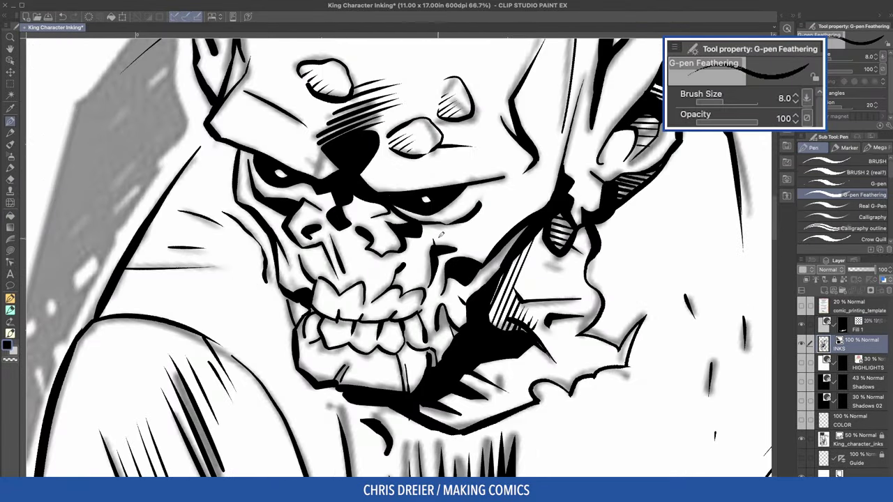
Add short feathering strokes to the cheekbone and jaw shadow with the G-pen Feathering brush at sizes 12 and 15
key("bracketright")
key("bracketright")
left_click_drag(441, 233, 441, 248)
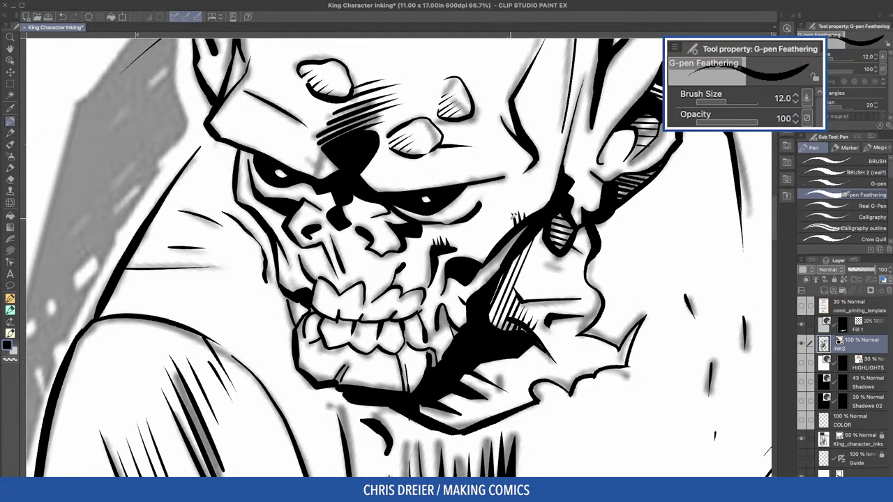
key("bracketright")
left_click_drag(509, 217, 498, 238)
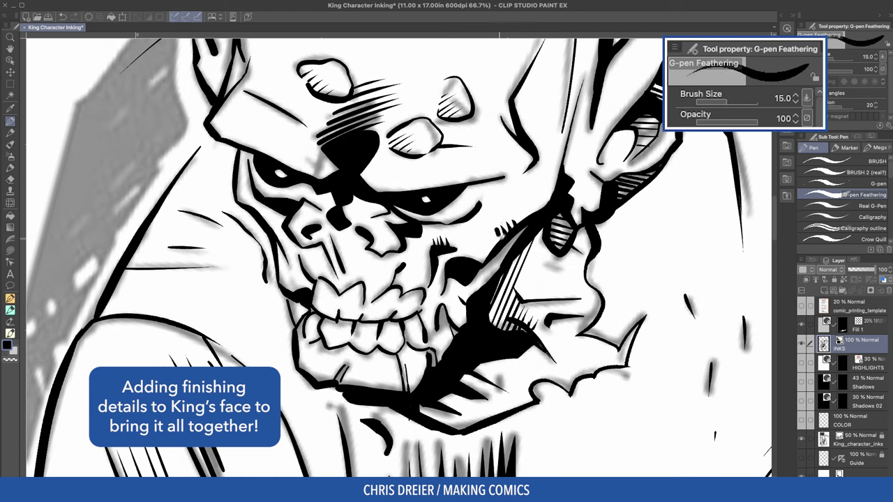
Feather the folds beside the nose and both corners of the mouth with the G-pen Feathering brush at size 12
key("bracketleft")
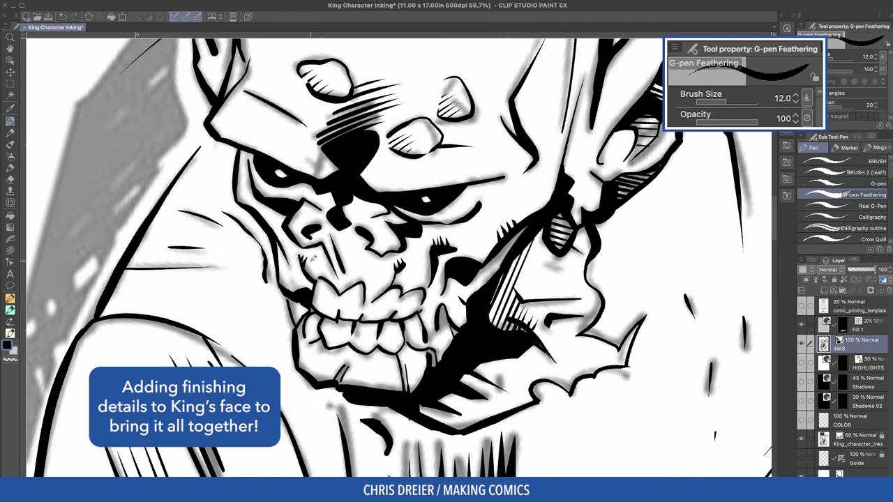
left_click_drag(311, 260, 310, 274)
left_click_drag(460, 306, 458, 325)
left_click_drag(299, 301, 297, 321)
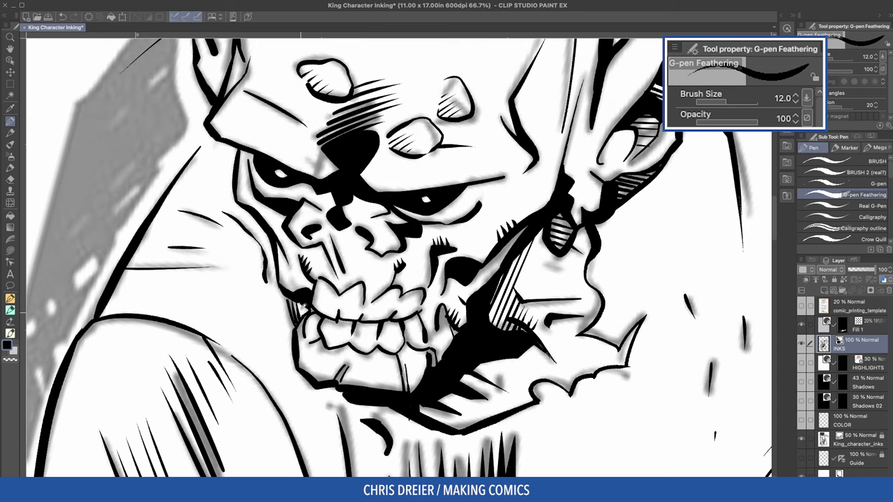
Hatch the forehead, temple crease and torn cheek with the G-pen at size 10 and G-pen Feathering at size 12
scroll(335, 237, "up", 3)
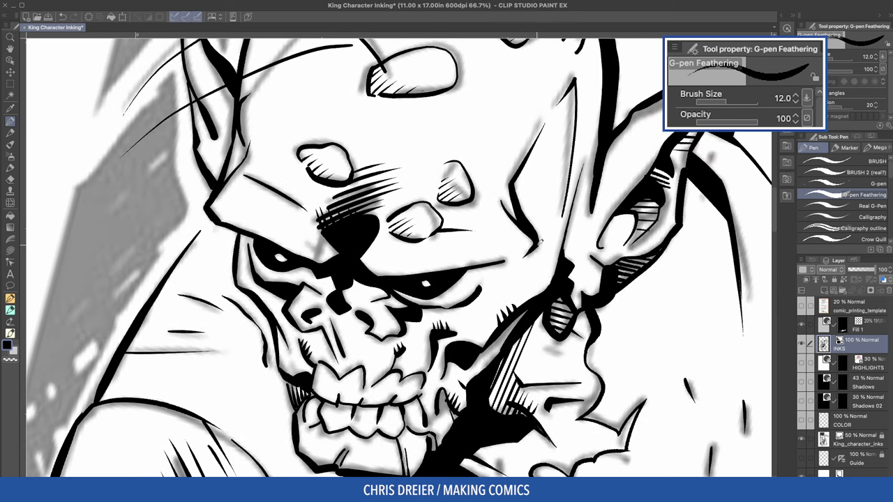
key("p")
scroll(339, 138, "down", 2)
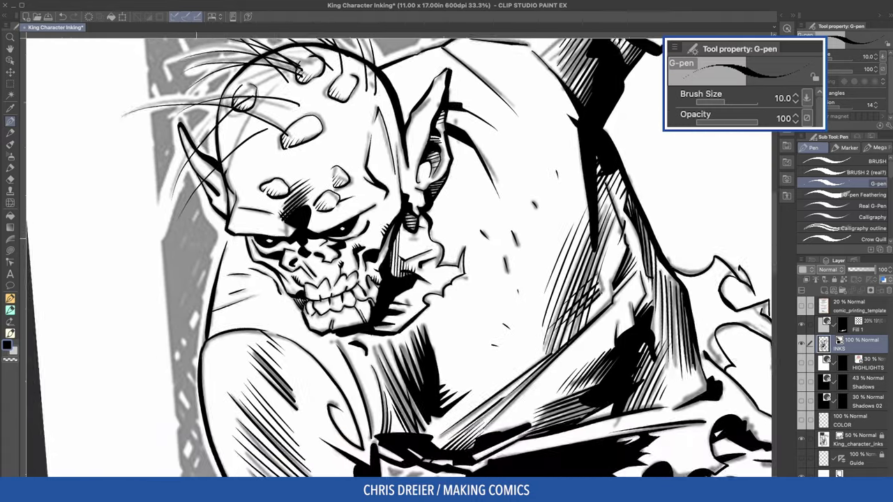
mouse_move(419, 265)
left_mouse_down()
mouse_move(391, 279)
mouse_move(419, 251)
mouse_move(398, 276)
mouse_move(411, 269)
left_mouse_up()
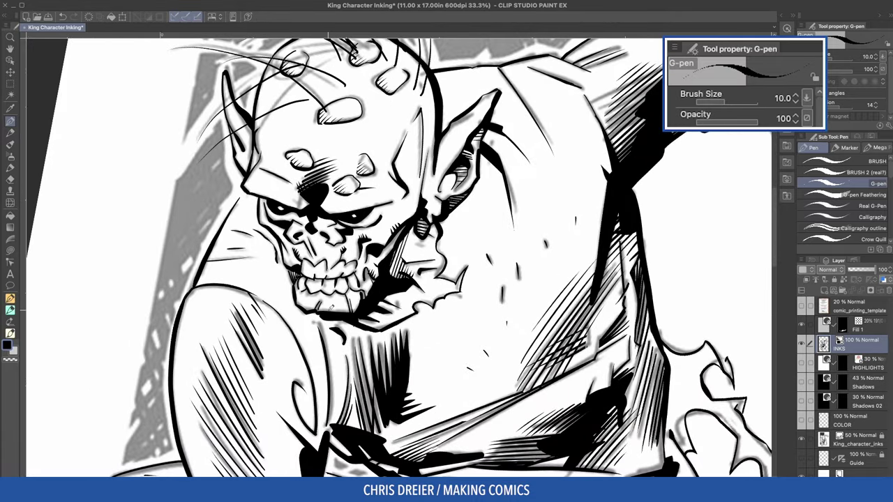
left_click_drag(349, 289, 263, 348)
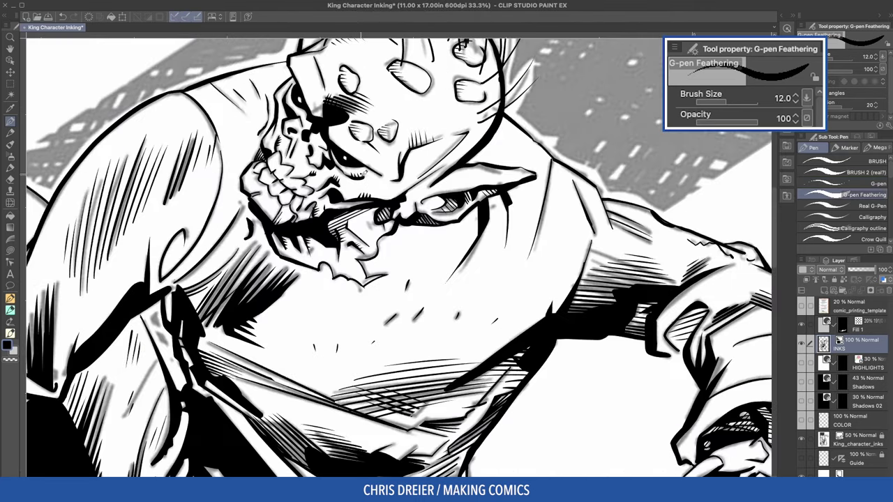
left_click_drag(365, 173, 354, 256)
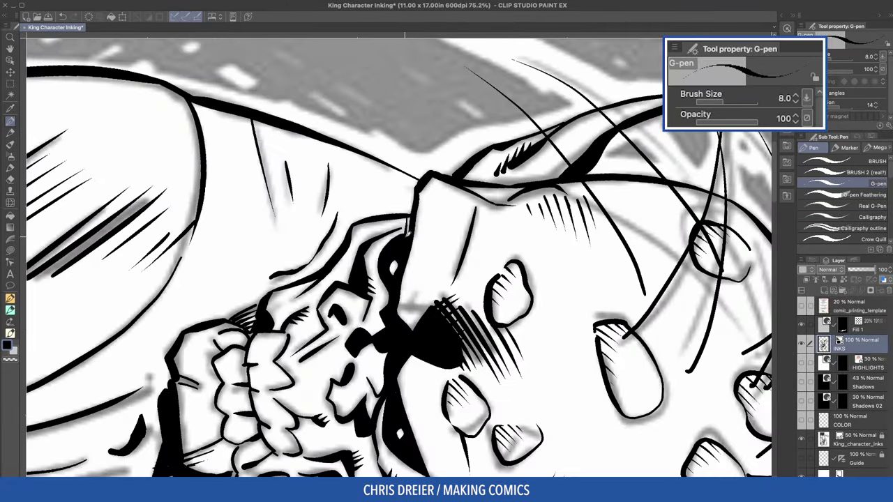
Add fine hatching around the eye sockets, nose bridge, cheekbone and mouth with the G-pen at size 8
left_click_drag(392, 226, 382, 307)
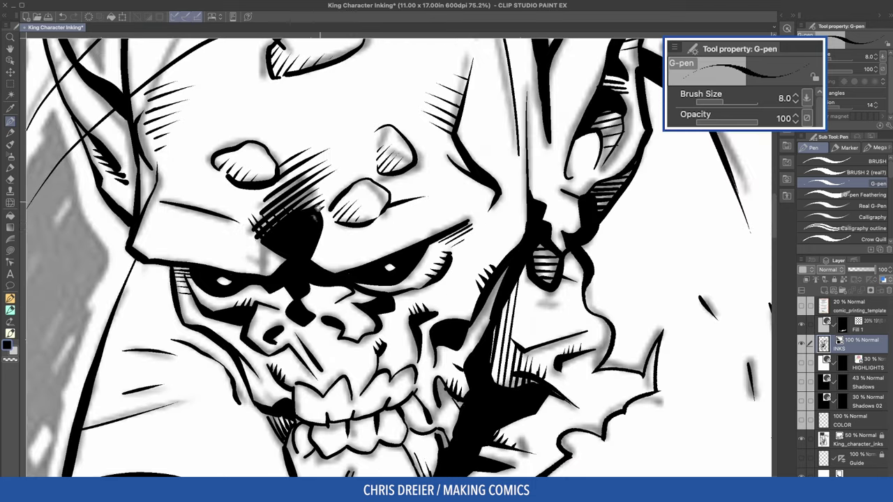
scroll(211, 241, "down", 3)
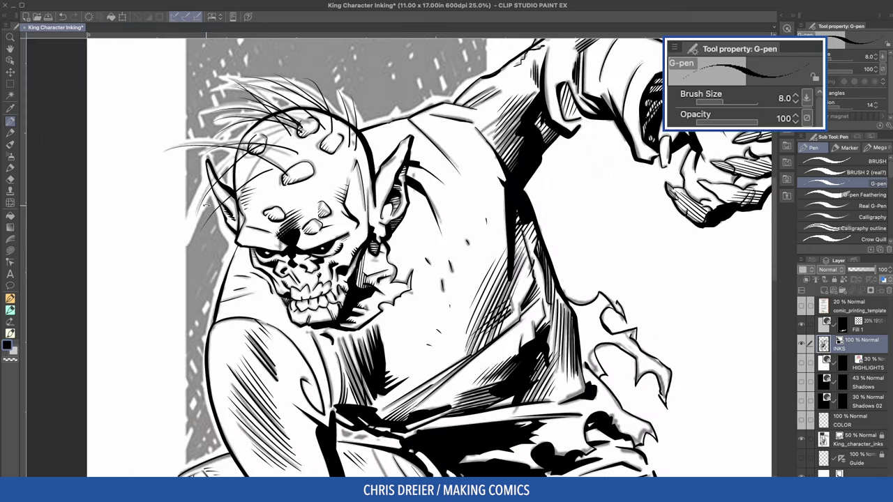
scroll(307, 268, "up", 5)
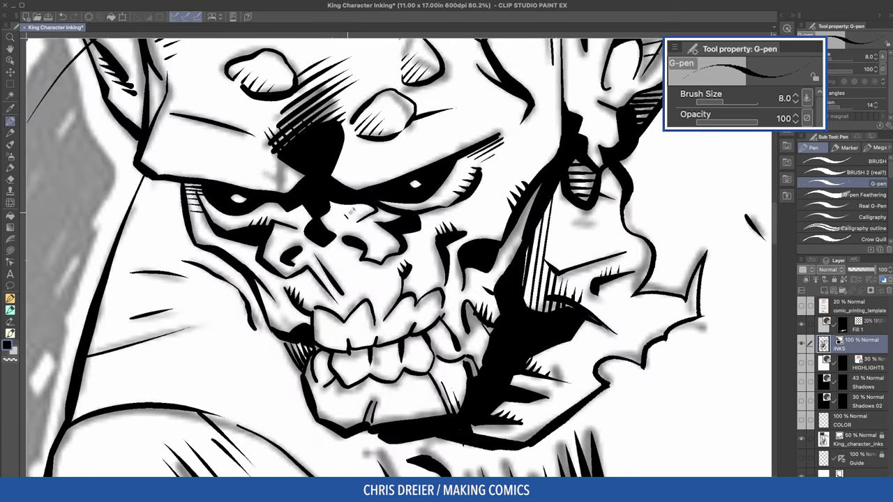
left_click_drag(366, 207, 405, 214)
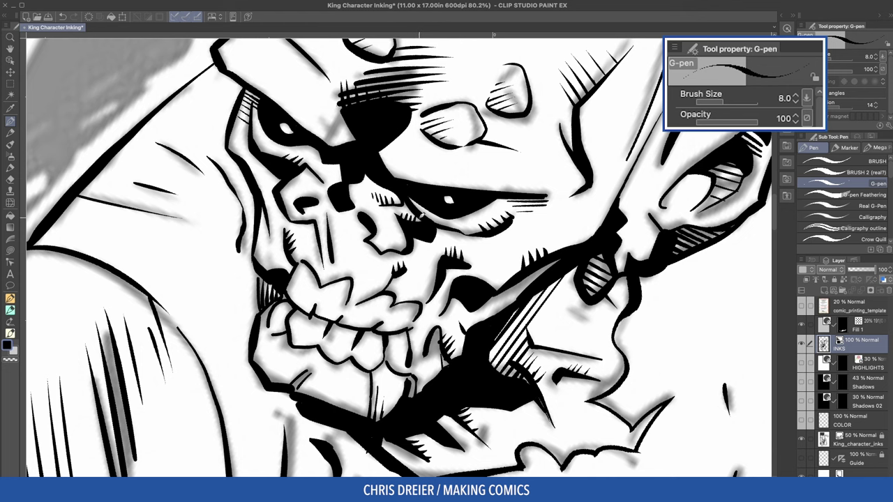
left_click_drag(437, 248, 284, 271)
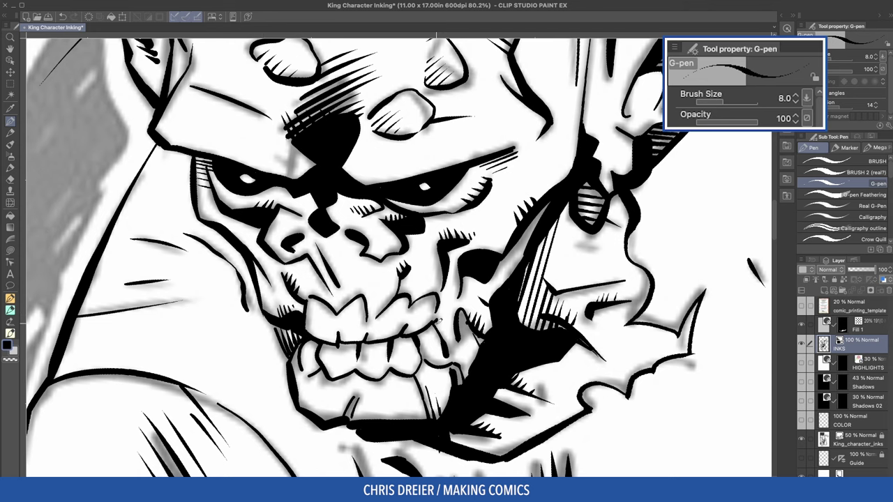
left_click_drag(461, 331, 468, 350)
Make a rectangular selection around the grey background panel behind the figure
key("ctrl+minus")
key("ctrl+minus")
key("ctrl+minus")
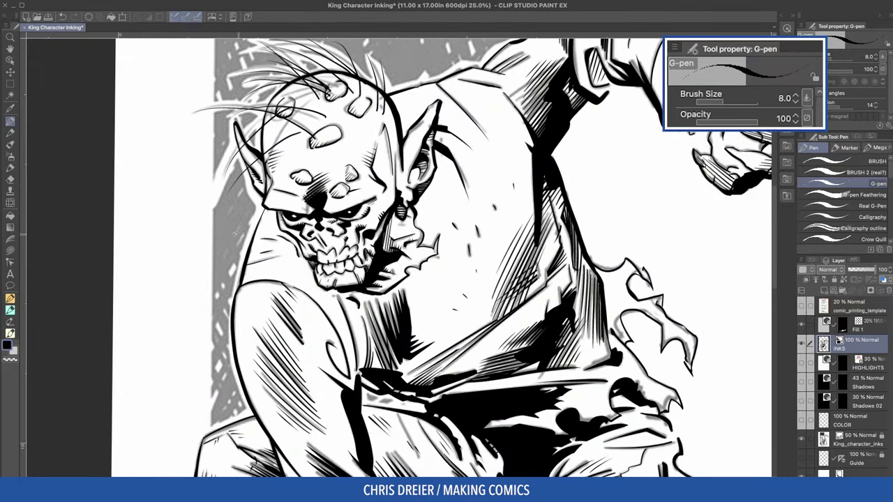
key("asciicircum")
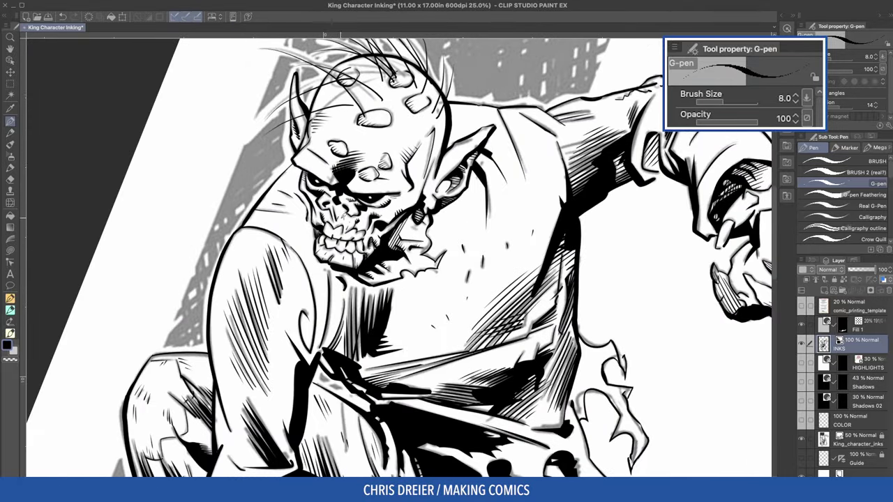
key("asciicircum")
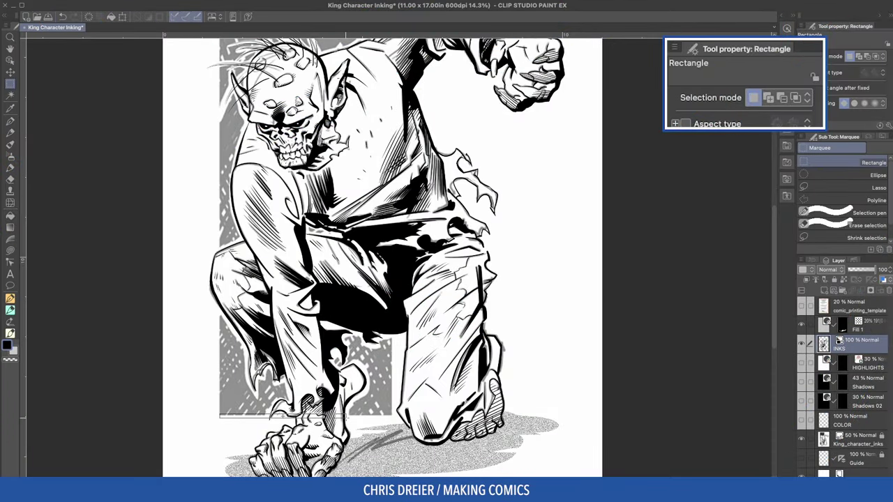
left_click_drag(346, 416, 391, 98)
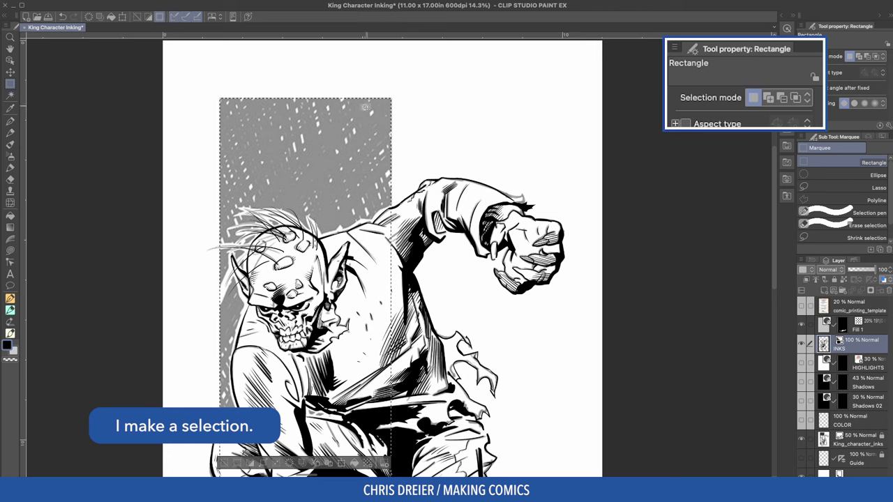
key("w")
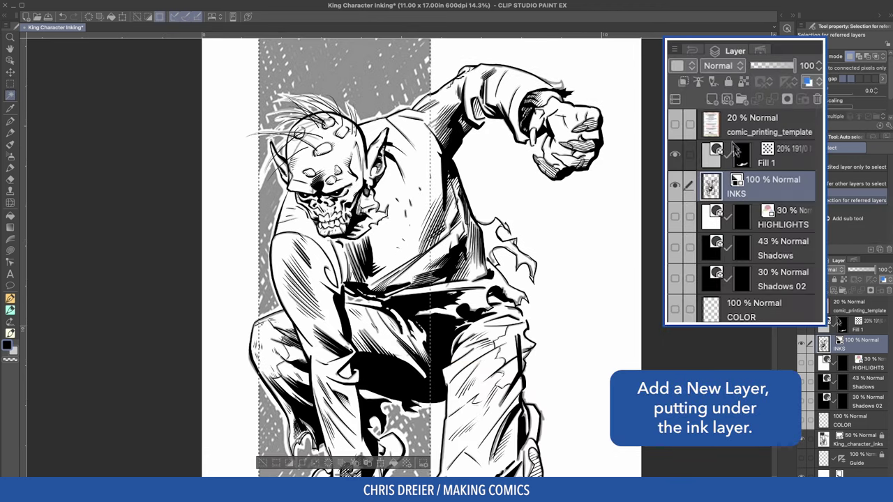
Add a new layer directly below the INKS layer and lay dry brush texture over the selected background panel at size 1200
key("super+shift+n")
left_click_drag(741, 189, 741, 239)
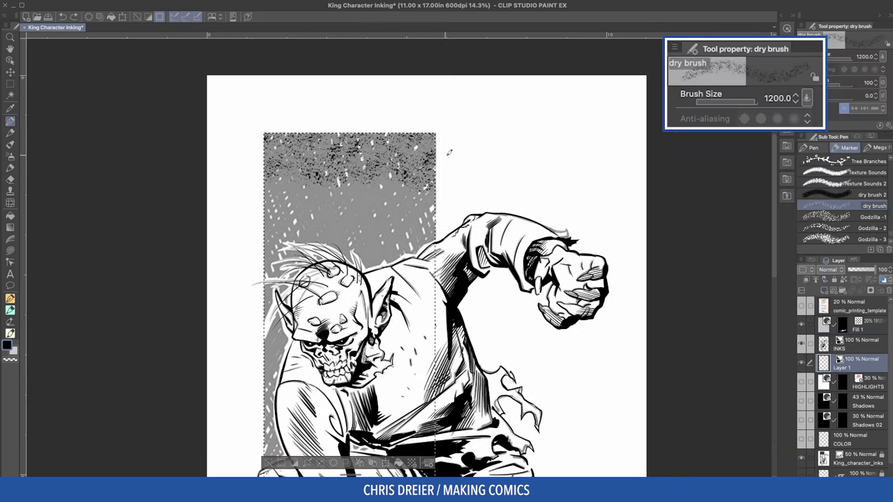
mouse_move(293, 167)
left_mouse_down()
mouse_move(390, 230)
mouse_move(293, 307)
mouse_move(412, 265)
left_mouse_up()
mouse_move(300, 377)
left_mouse_down()
mouse_move(328, 432)
mouse_move(419, 362)
mouse_move(328, 230)
mouse_move(425, 70)
left_mouse_up()
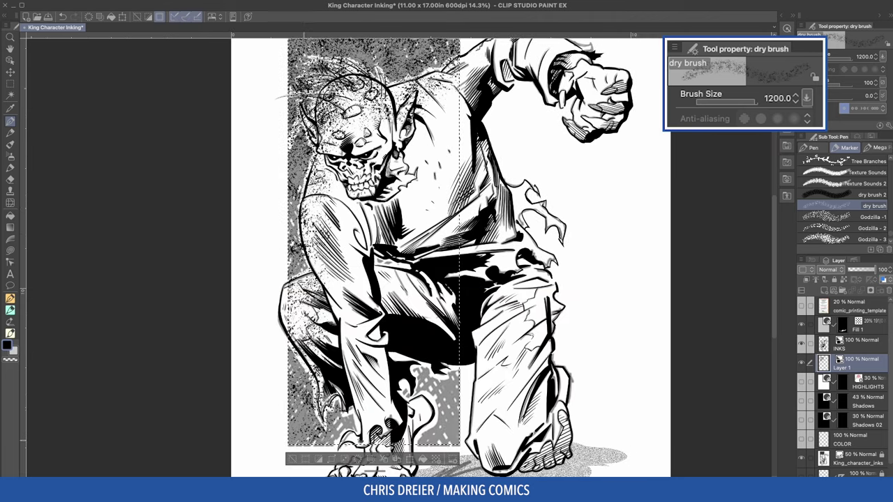
Build up denser dry brush texture across the whole selected panel, from its upper area down to the lower edge
scroll(447, 255, "up", 5)
mouse_move(314, 168)
left_mouse_down()
mouse_move(418, 97)
mouse_move(419, 188)
left_mouse_up()
scroll(446, 254, "down", 3)
scroll(447, 255, "down", 3)
mouse_move(314, 210)
left_mouse_down()
mouse_move(356, 321)
mouse_move(405, 391)
mouse_move(349, 126)
left_mouse_up()
scroll(447, 255, "up", 3)
mouse_move(405, 140)
left_mouse_down()
mouse_move(356, 174)
mouse_move(363, 146)
left_mouse_up()
scroll(447, 254, "up", 2)
scroll(446, 255, "right", 3)
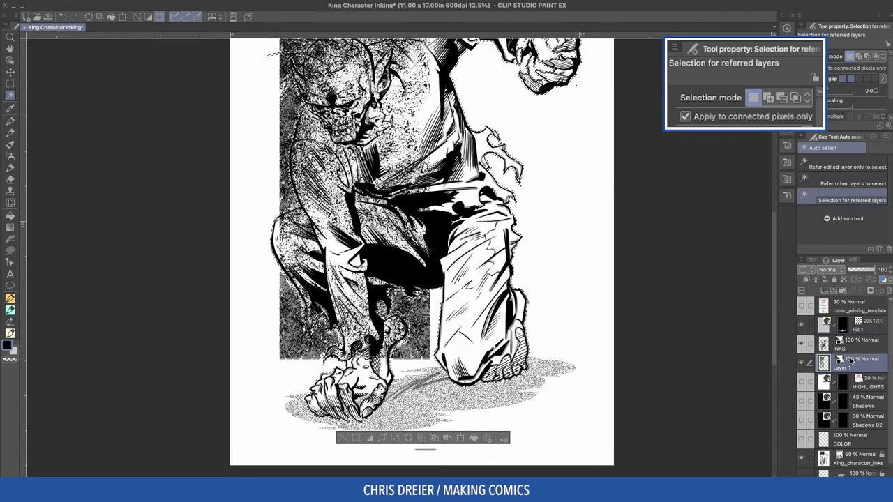
Mask the texture layer outside the selection so the dry brush texture is hidden over the figure
right_click(850, 360)
mouse_move(876, 209)
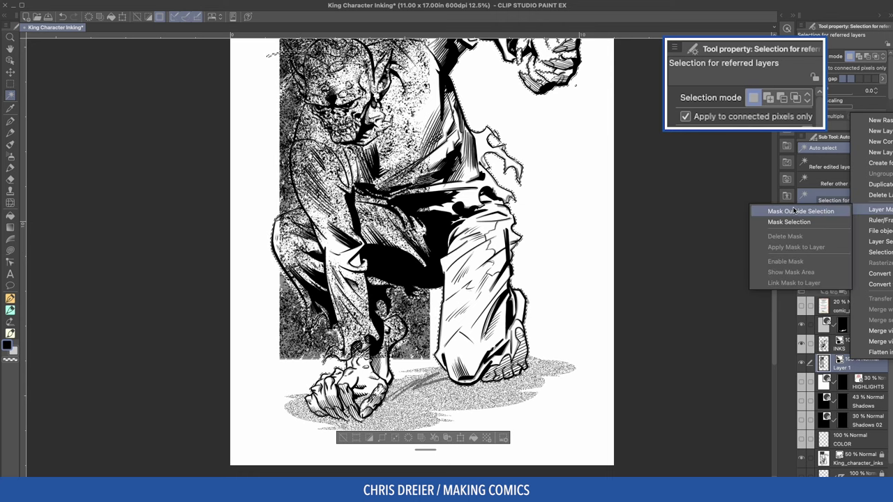
left_click(796, 211)
scroll(314, 87, "up", 5)
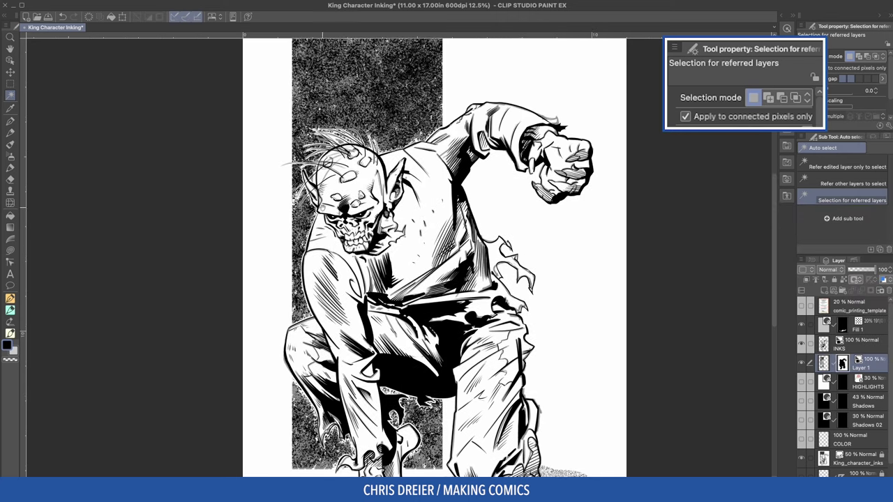
Touch up the hair, head and ear linework on the INKS layer with the G-pen at size 17
scroll(881, 380, "down", 1)
scroll(259, 80, "up", 5)
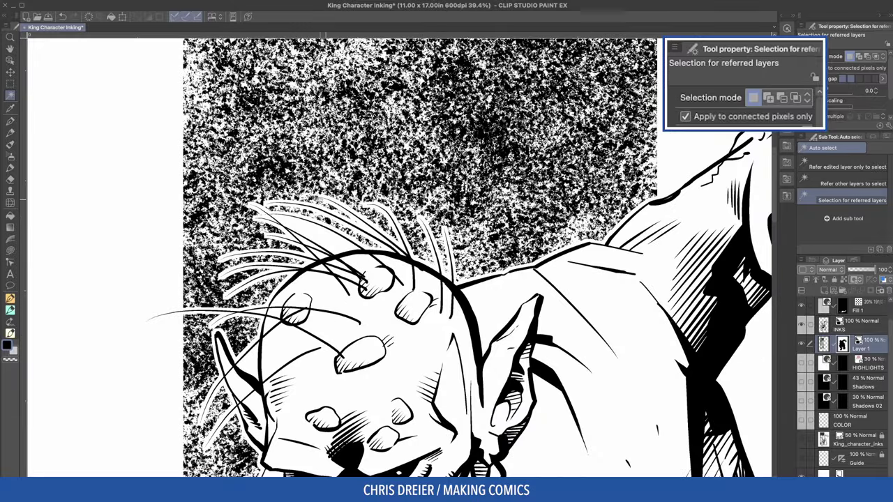
key("minus")
key("minus")
key("p")
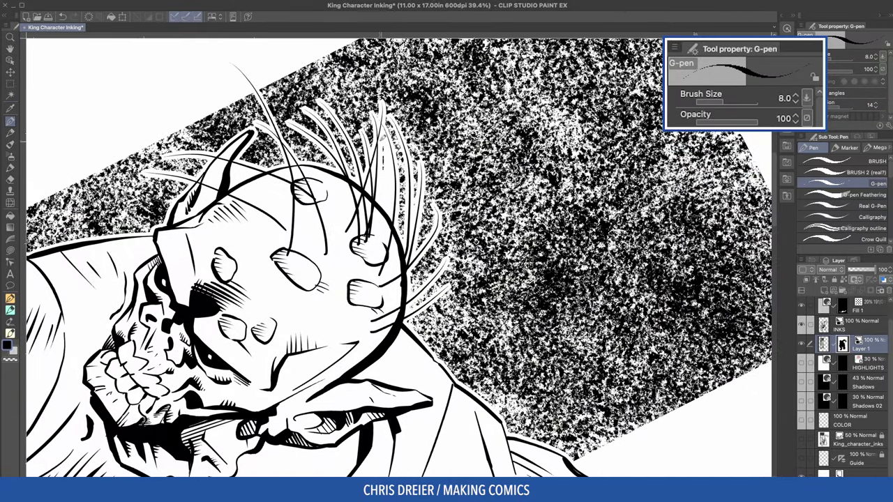
key("bracketright")
key("bracketright")
key("bracketright")
key("bracketright")
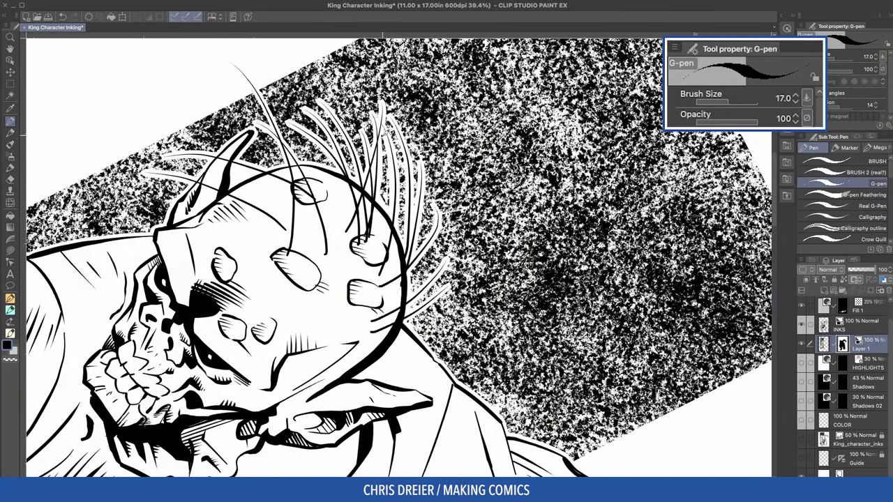
mouse_move(389, 204)
left_mouse_down()
mouse_move(386, 175)
mouse_move(380, 194)
left_mouse_up()
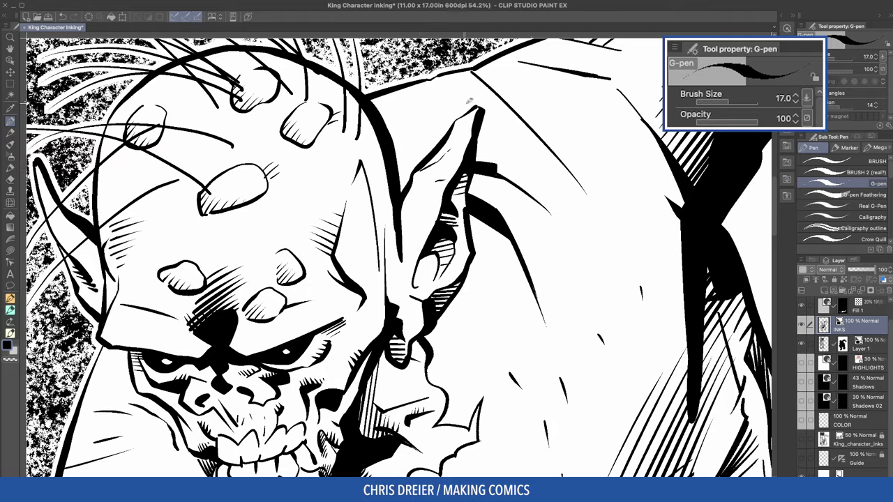
left_click_drag(469, 101, 558, 115)
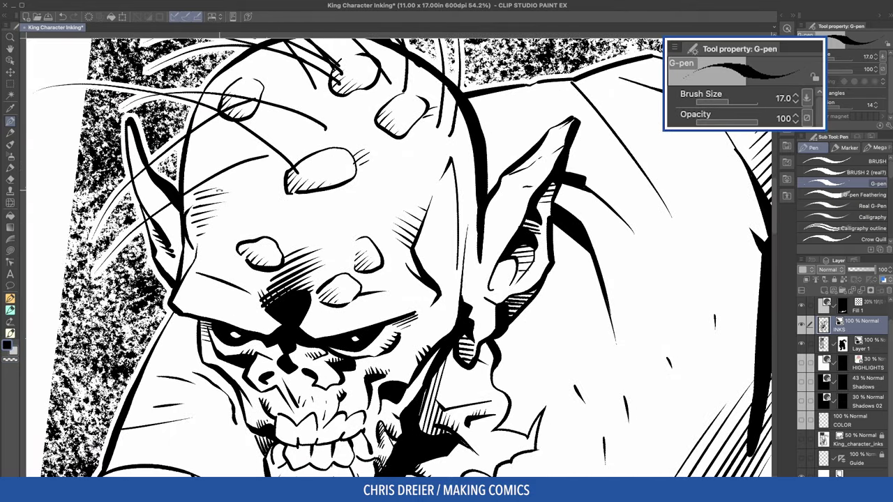
left_click_drag(264, 132, 316, 195)
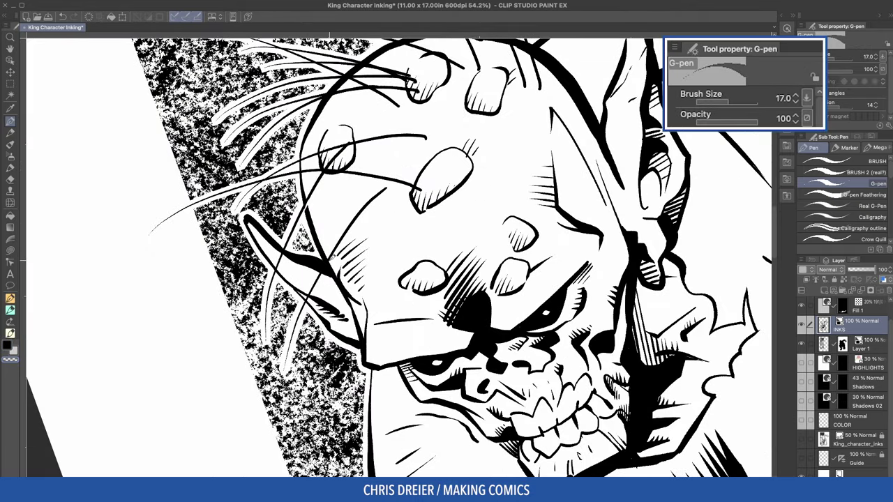
mouse_move(330, 264)
left_mouse_down()
mouse_move(300, 228)
mouse_move(313, 246)
left_mouse_up()
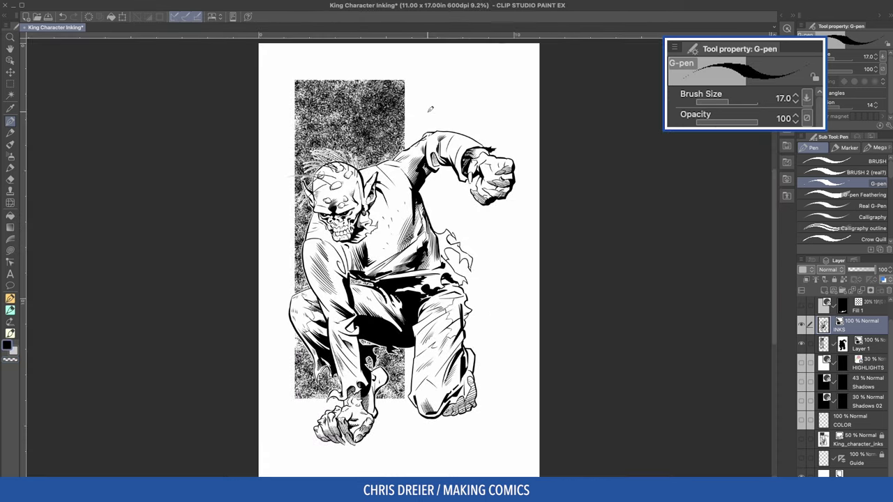